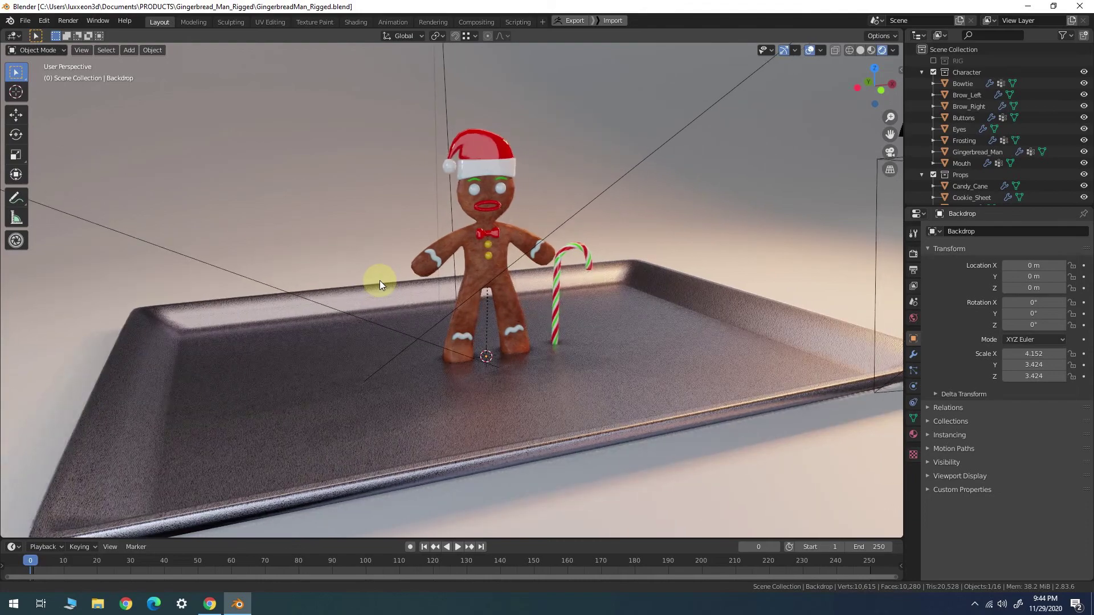
- Orbit around the baking tray, then view the gingerbread man through the scene camera
shift+middle_drag(392, 283, 353, 282)
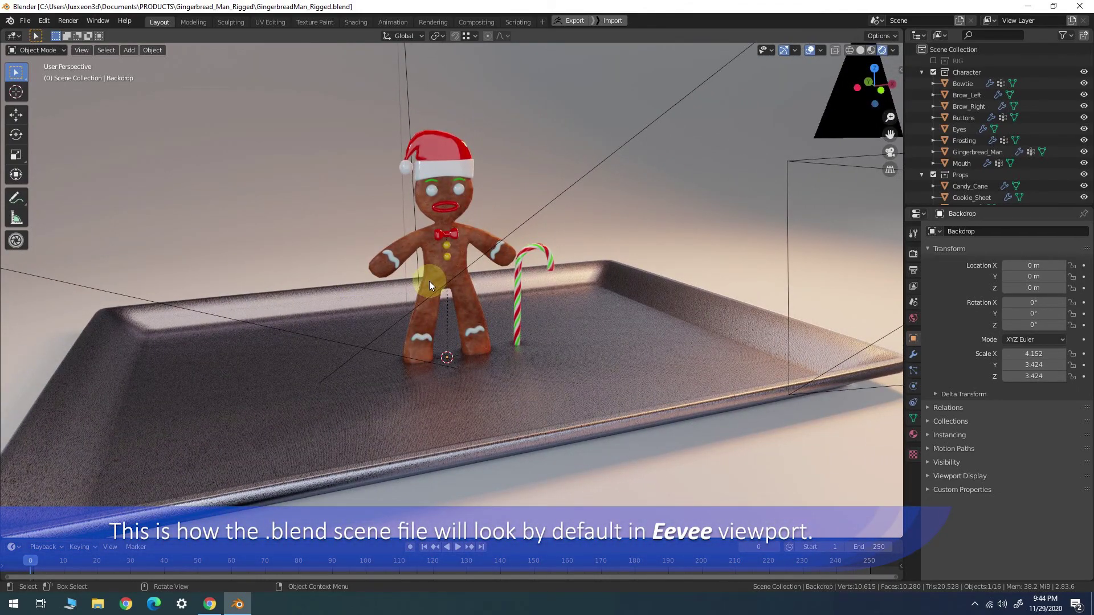
middle_drag(415, 286, 446, 264)
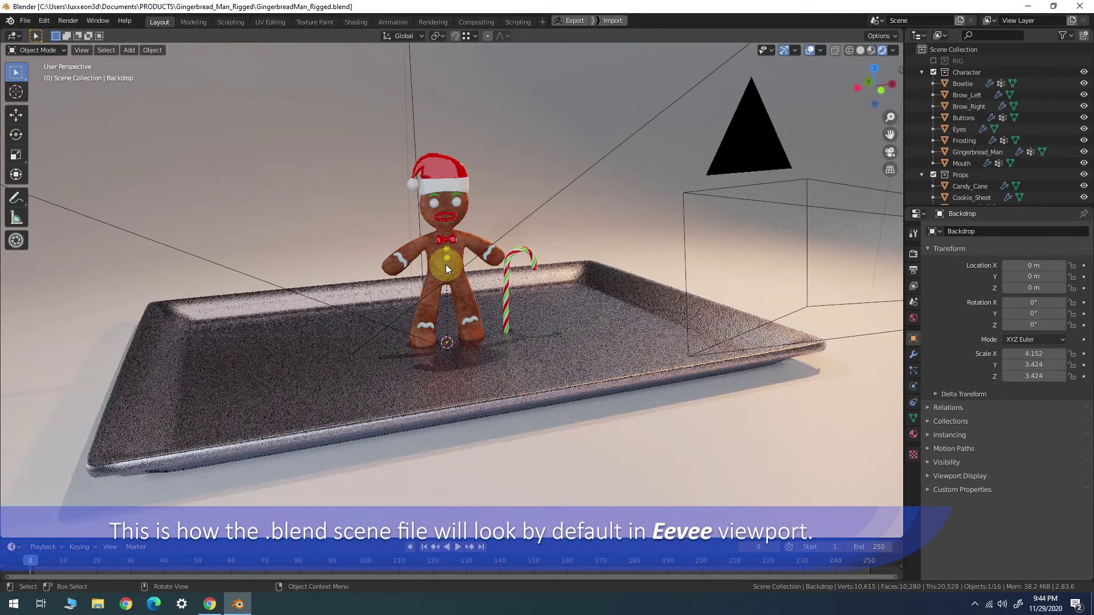
middle_drag(508, 312, 490, 310)
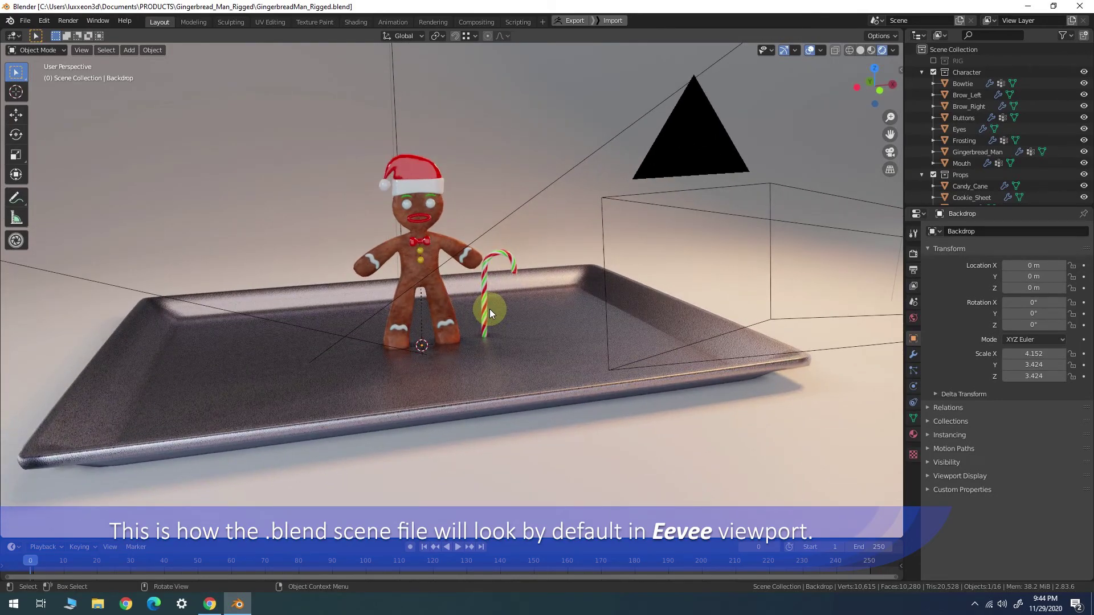
key(KP_0)
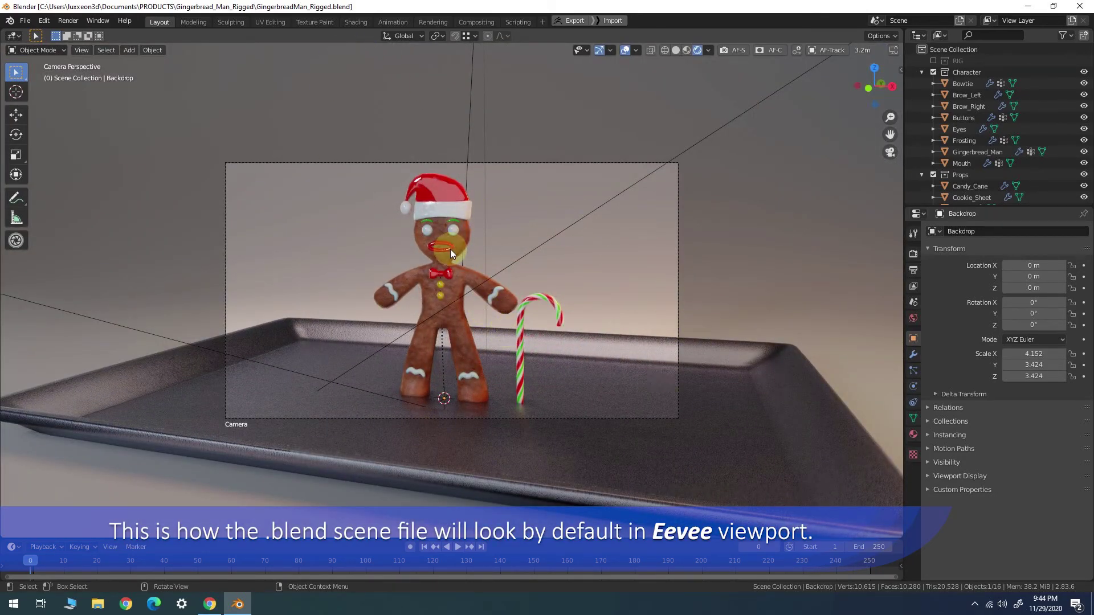
- In Render Properties, preview the scene in Cycles, then set the render engine back to Eevee
click(913, 254)
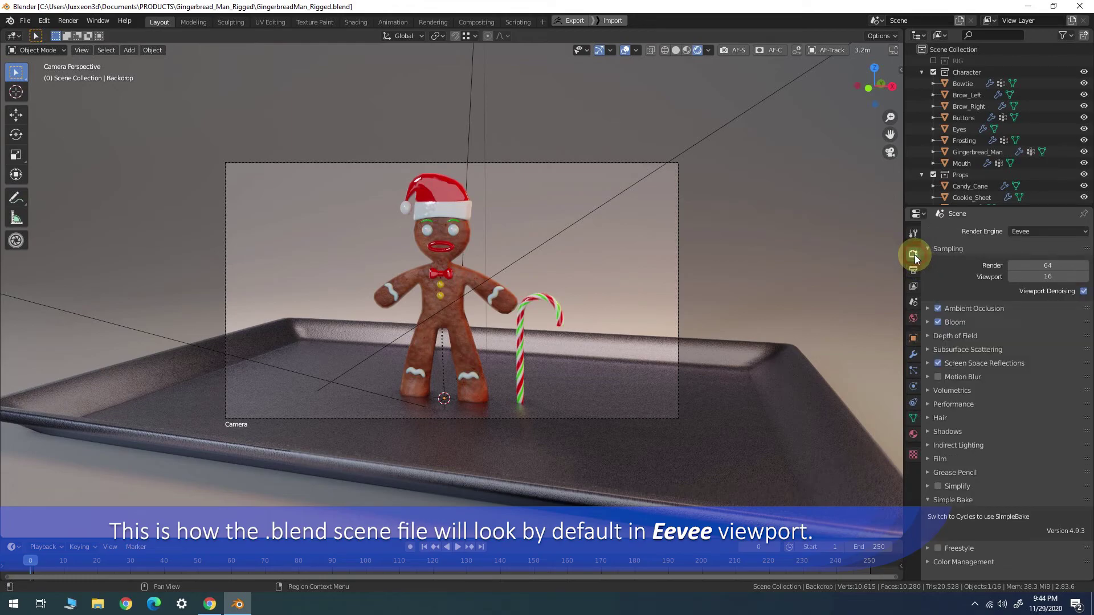
click(1033, 233)
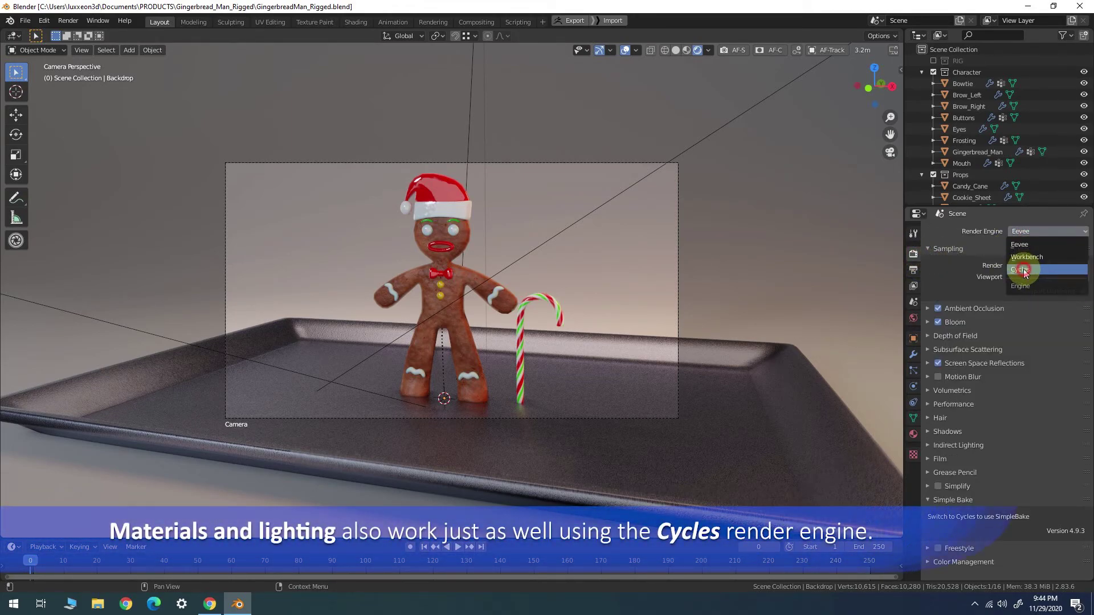
click(1023, 269)
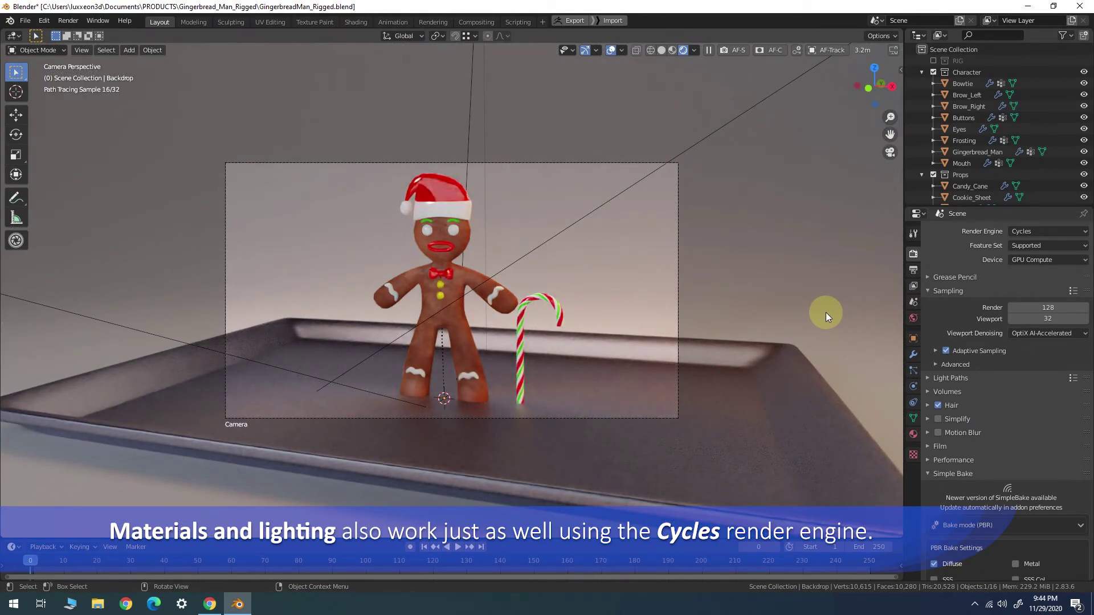
click(1054, 230)
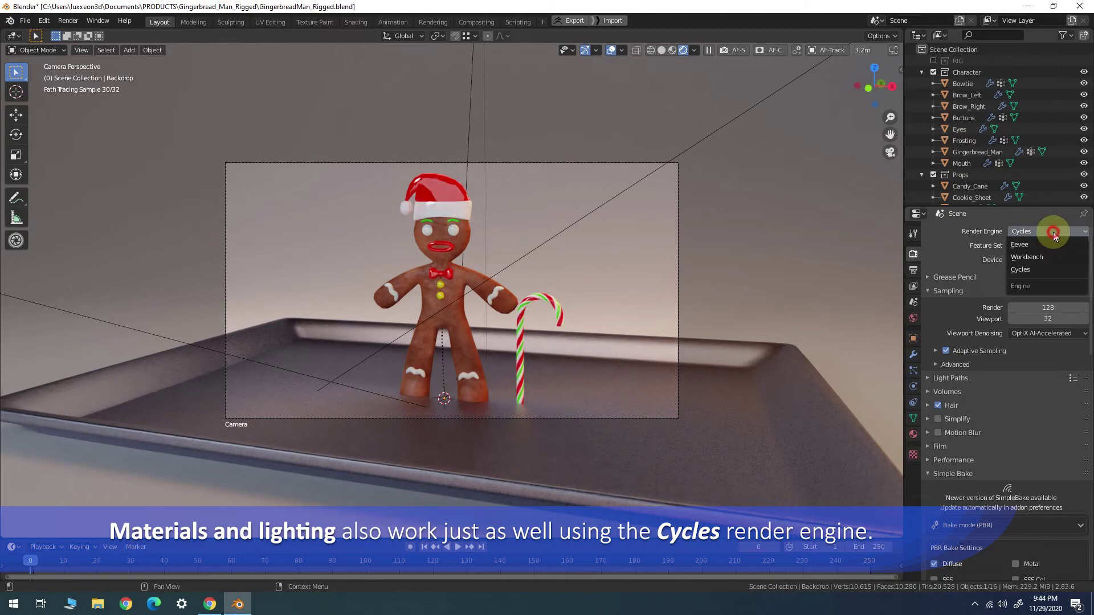
click(1038, 244)
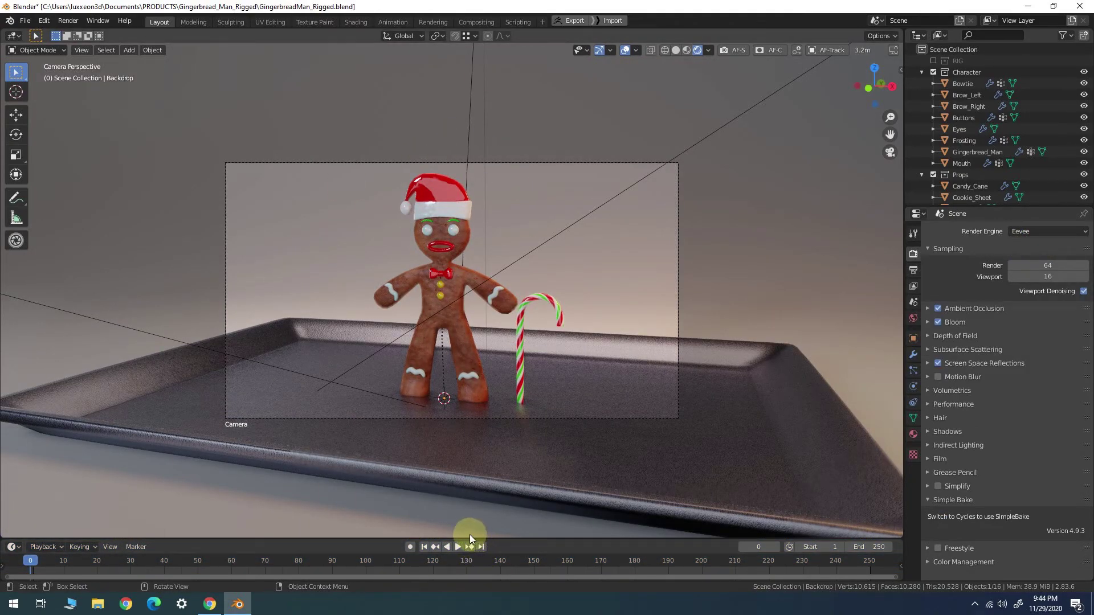
- Leave camera view, select the gingerbread man body and orbit around him
middle_drag(428, 367, 438, 365)
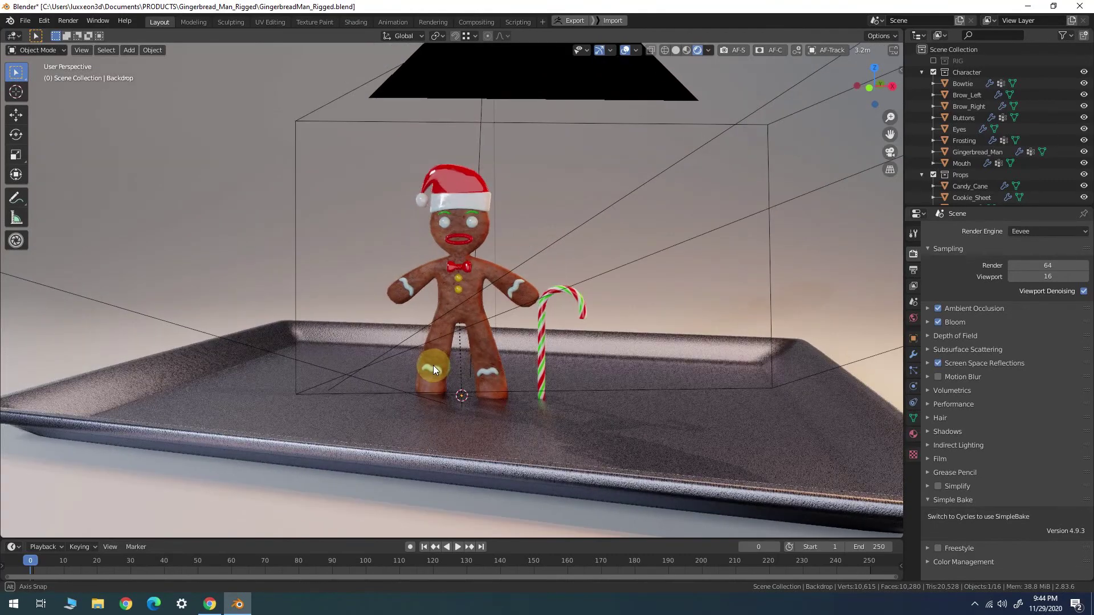
click(491, 308)
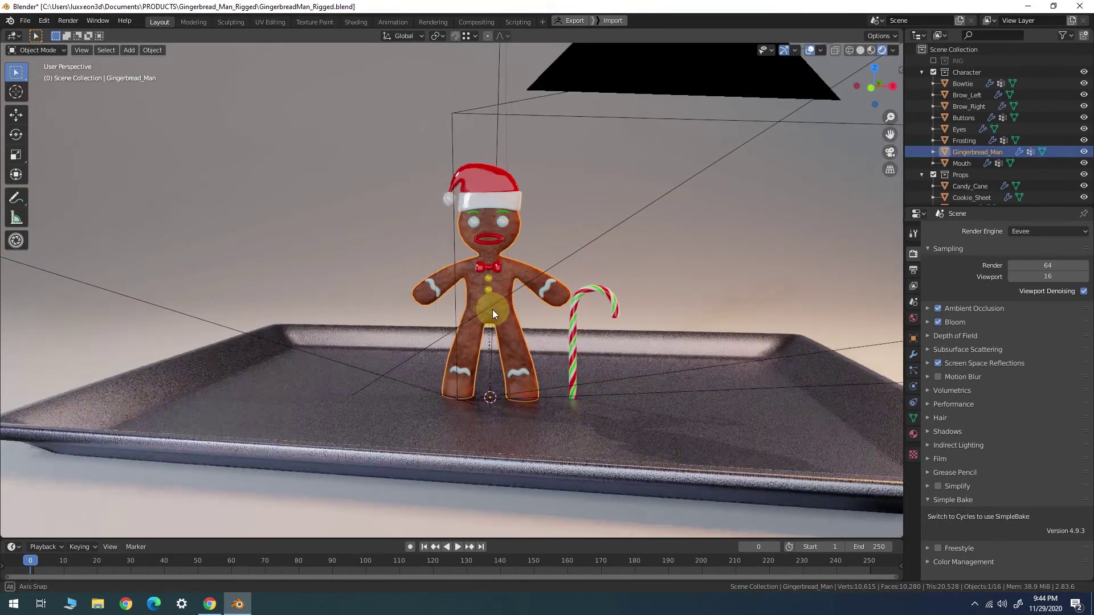
middle_drag(492, 309, 507, 313)
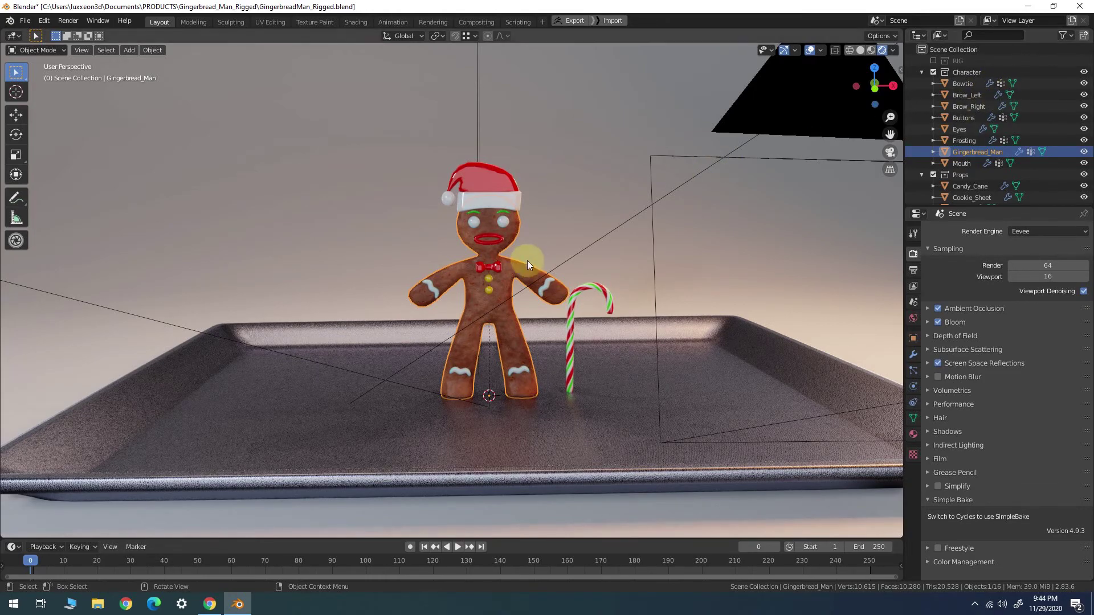
middle_drag(527, 261, 505, 285)
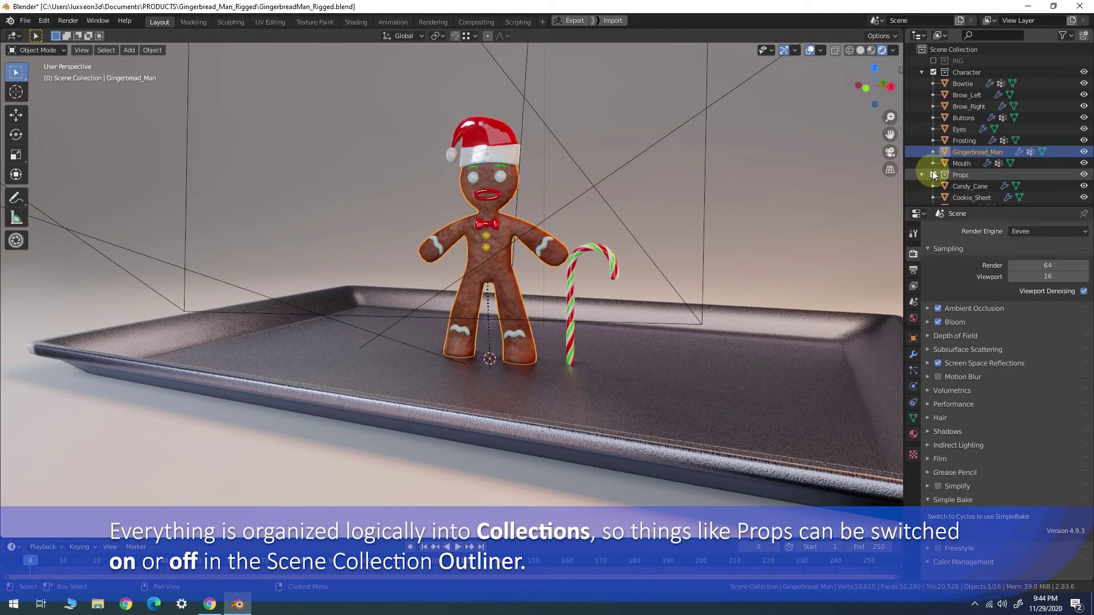
scroll(934, 175, down, 2)
scroll(946, 172, down, 2)
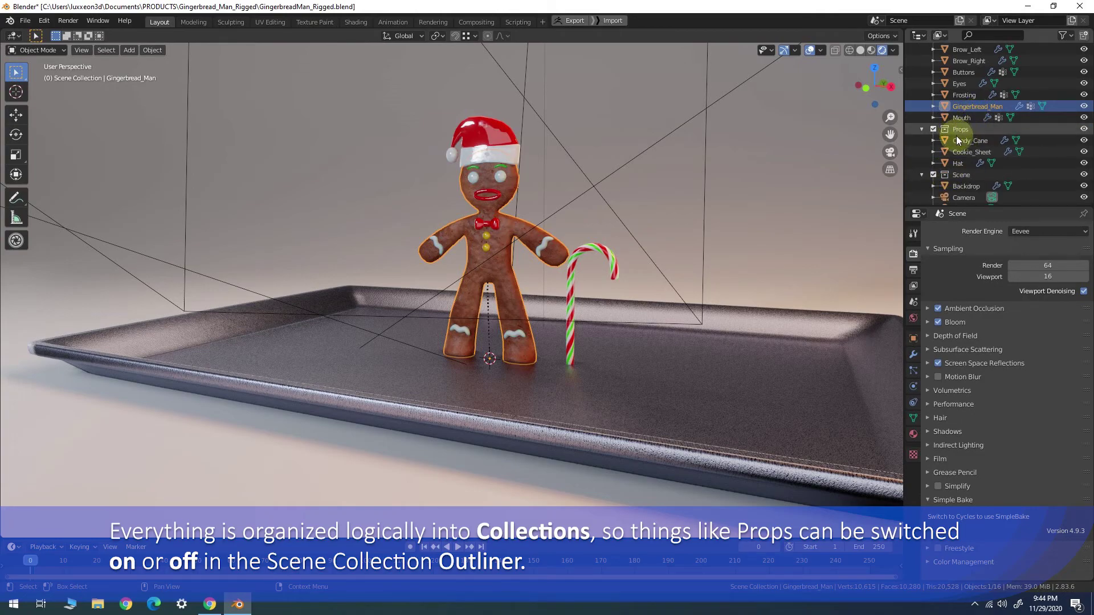
- Hide the Props collection, zoom in on the character's face, then show Props again
click(933, 128)
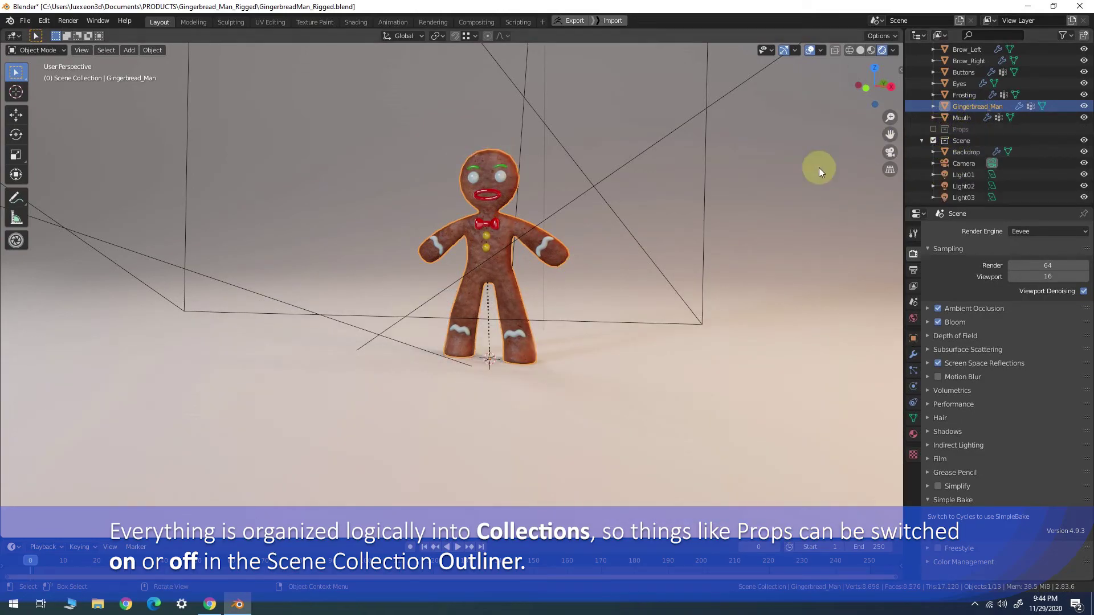
mouse_move(437, 268)
middle_down()
mouse_move(478, 324)
mouse_move(548, 322)
mouse_move(454, 319)
middle_up()
scroll(506, 235, up, 3)
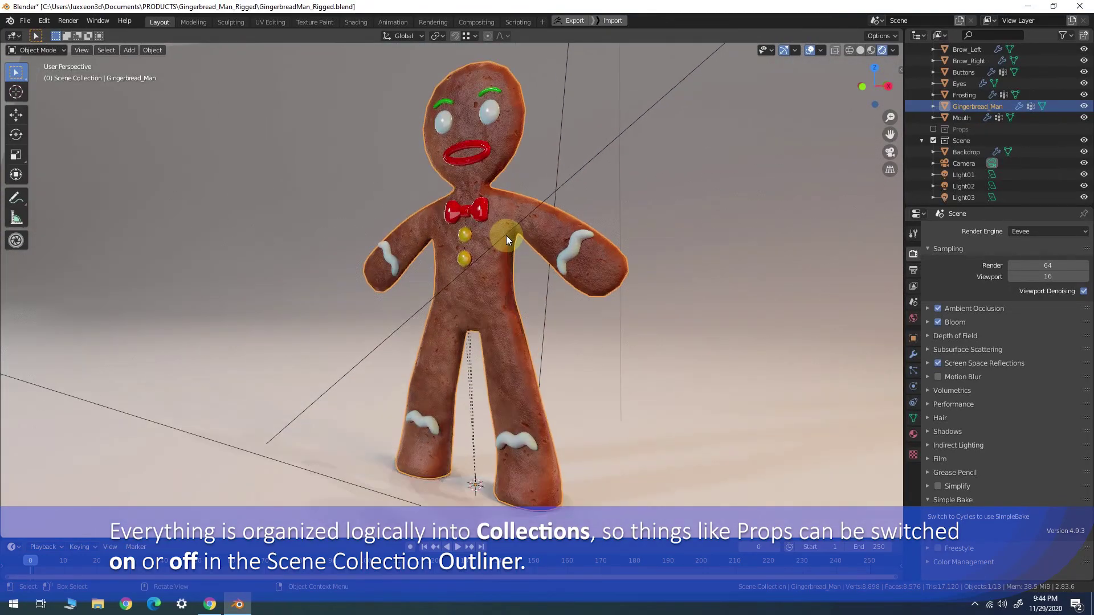
scroll(487, 243, up, 2)
scroll(486, 242, up, 2)
mouse_move(490, 230)
shift+middle_down()
mouse_move(478, 417)
mouse_move(453, 349)
shift+middle_up()
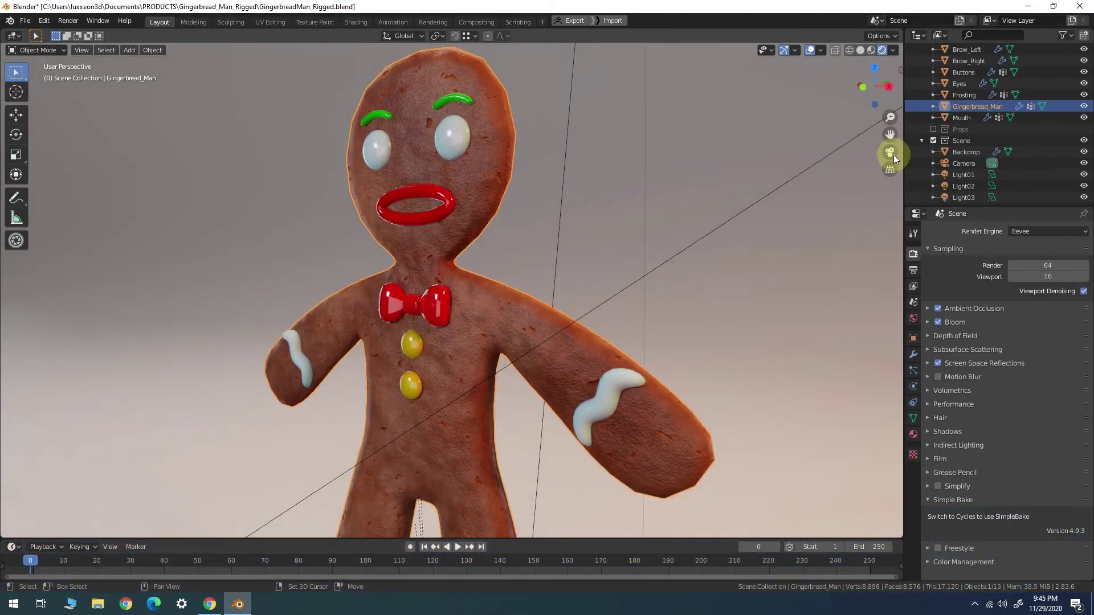
click(932, 129)
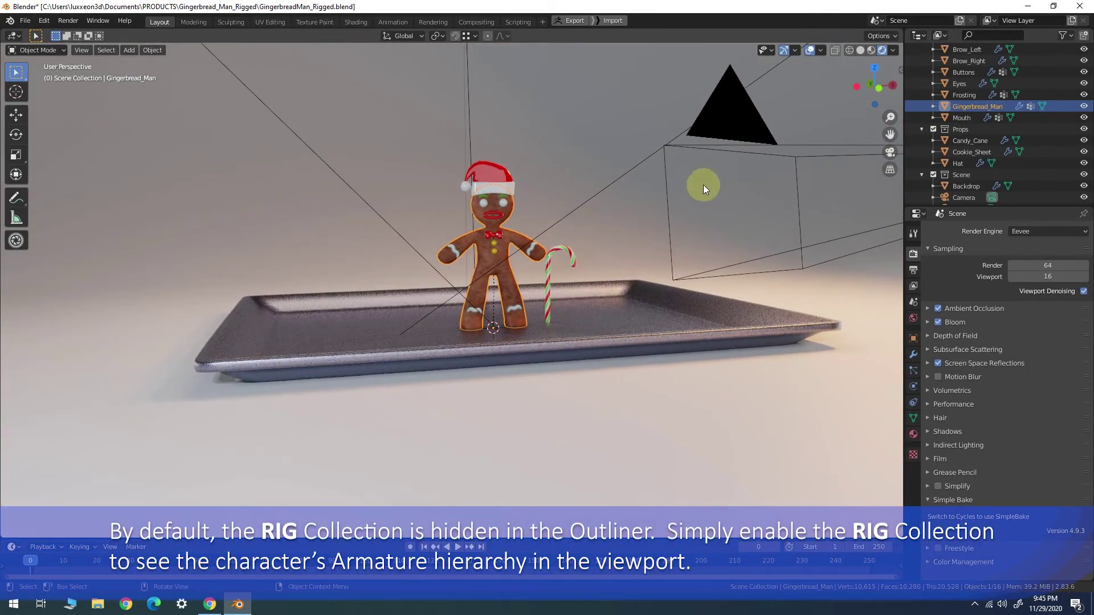
scroll(968, 114, up, 3)
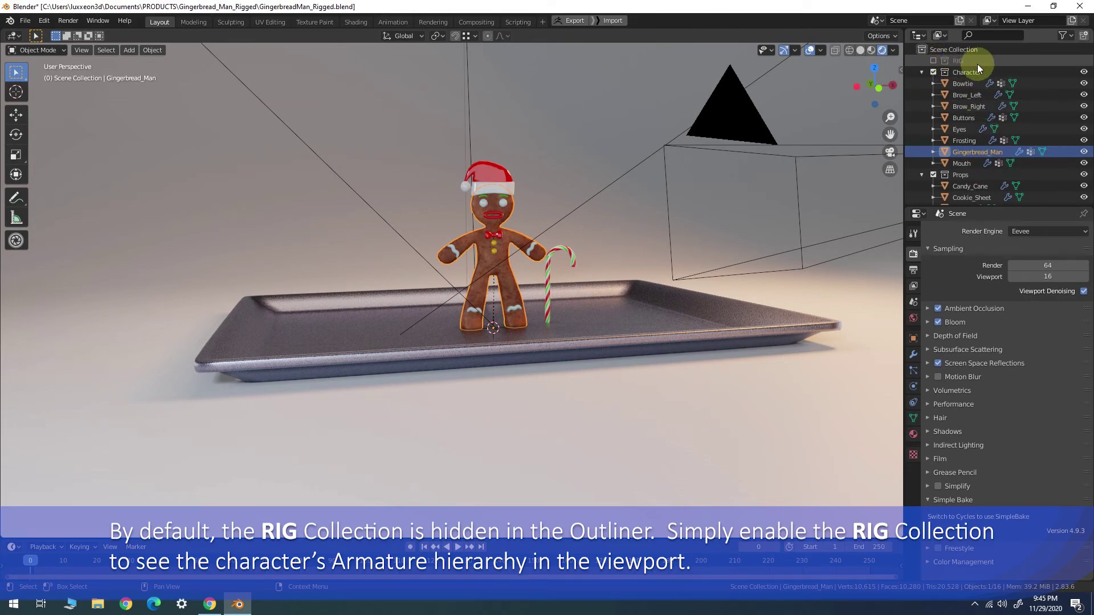
- Enable the RIG collection so the armature shows inside the gingerbread man
click(934, 59)
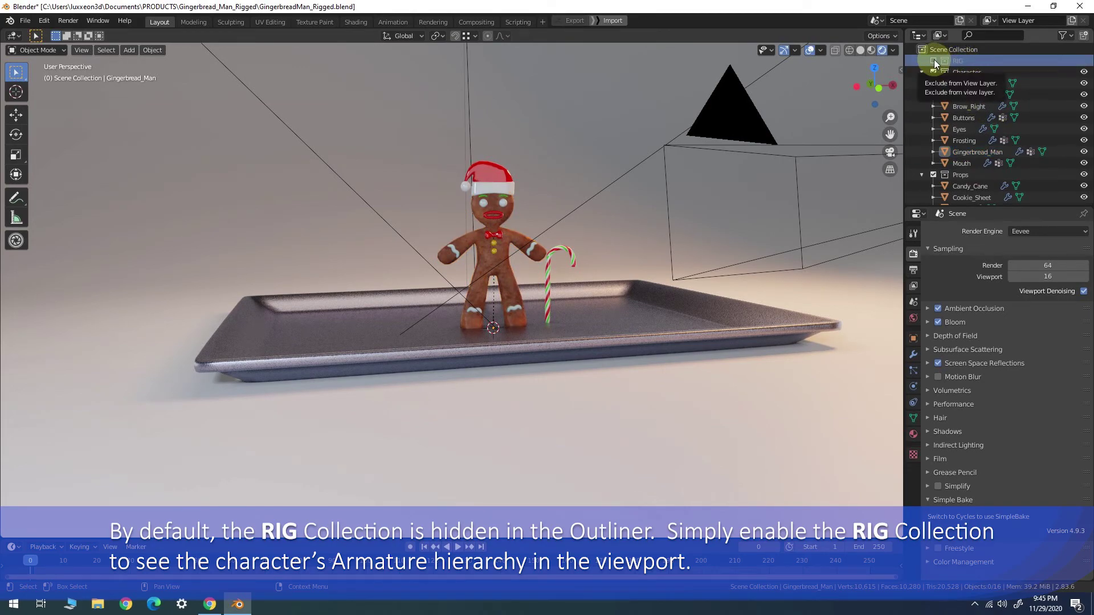
click(934, 59)
scroll(483, 243, up, 3)
scroll(483, 243, up, 2)
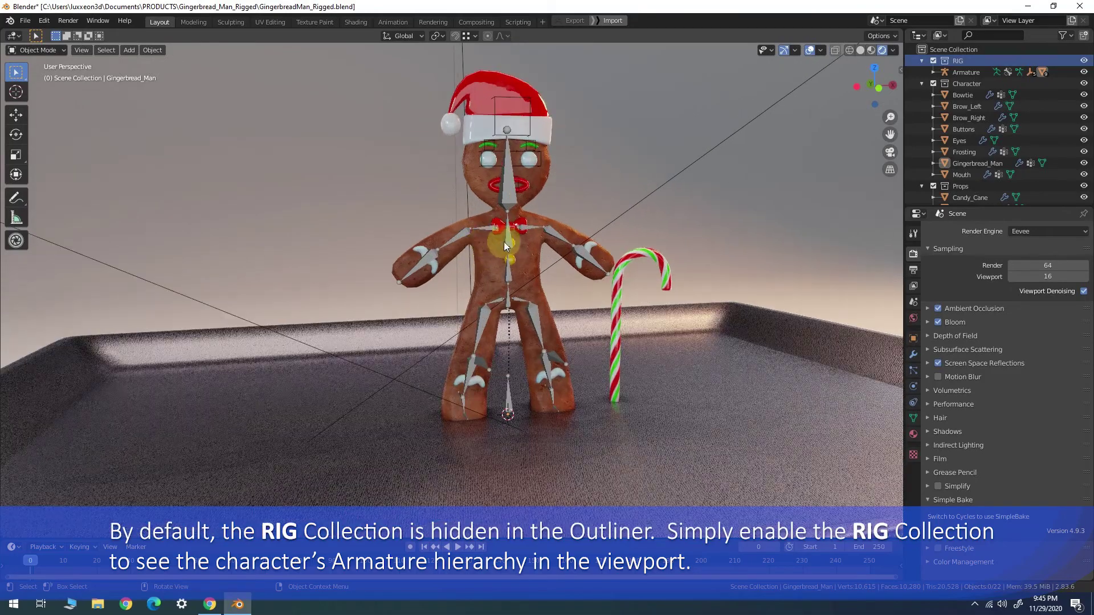
scroll(515, 242, up, 2)
- Select the gingerbread man's armature and switch it into Pose Mode
click(494, 329)
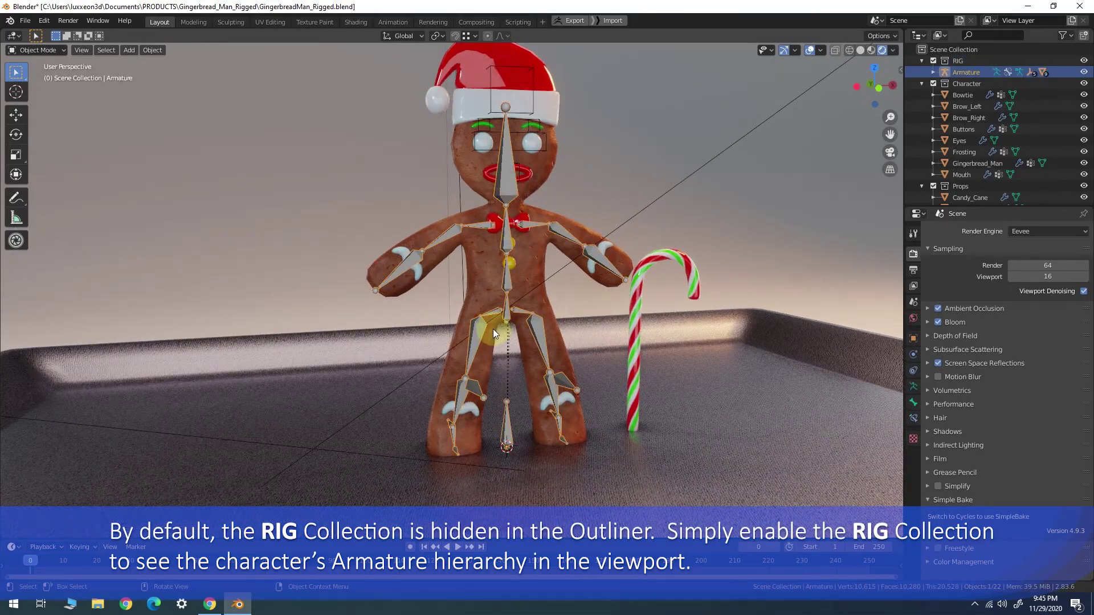
click(48, 50)
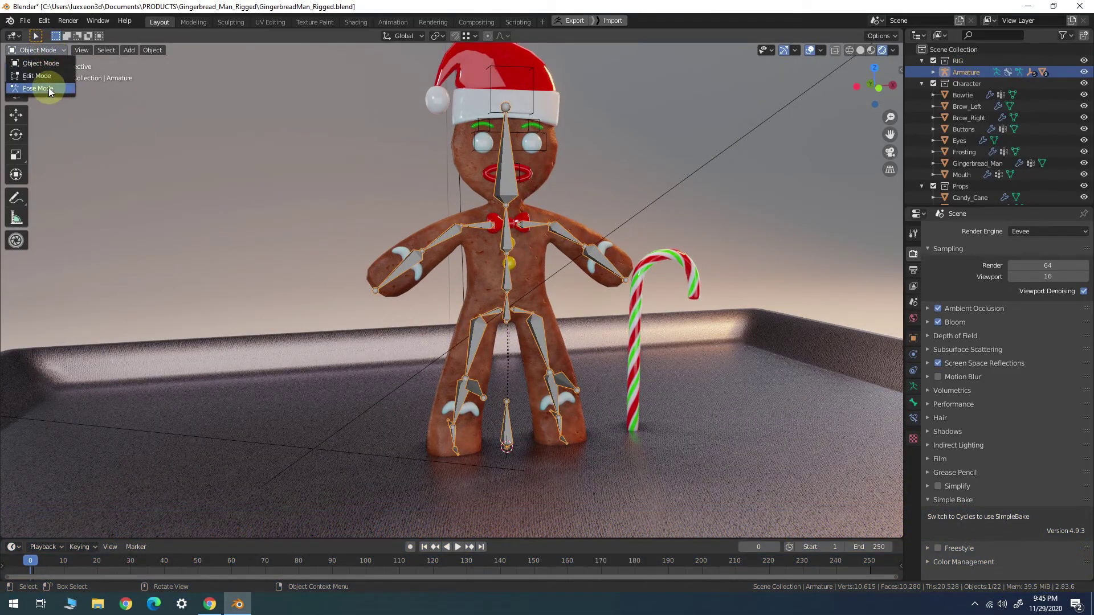
click(49, 88)
mouse_move(450, 385)
middle_down()
mouse_move(525, 387)
mouse_move(497, 386)
middle_up()
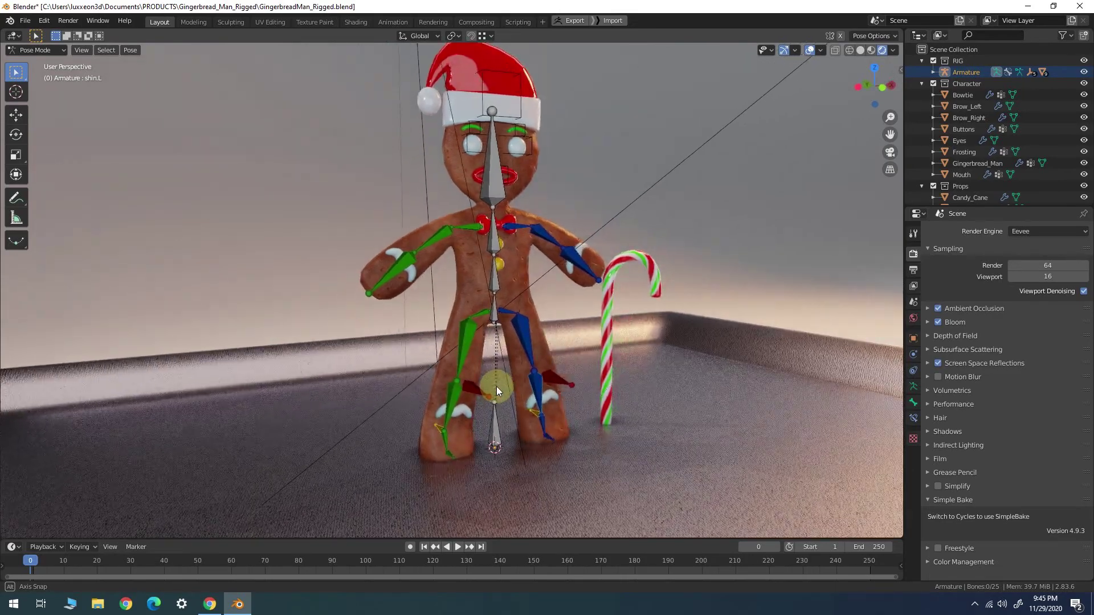
- Rotate the collar.R bone down and back up to test the arm
click(468, 227)
click(27, 132)
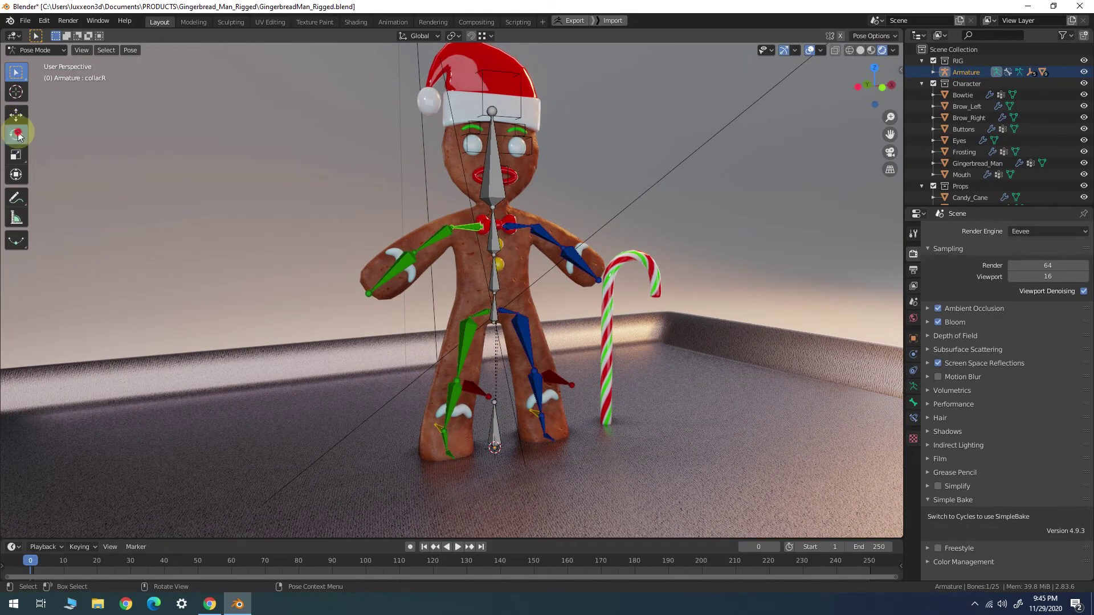
drag(455, 195, 454, 199)
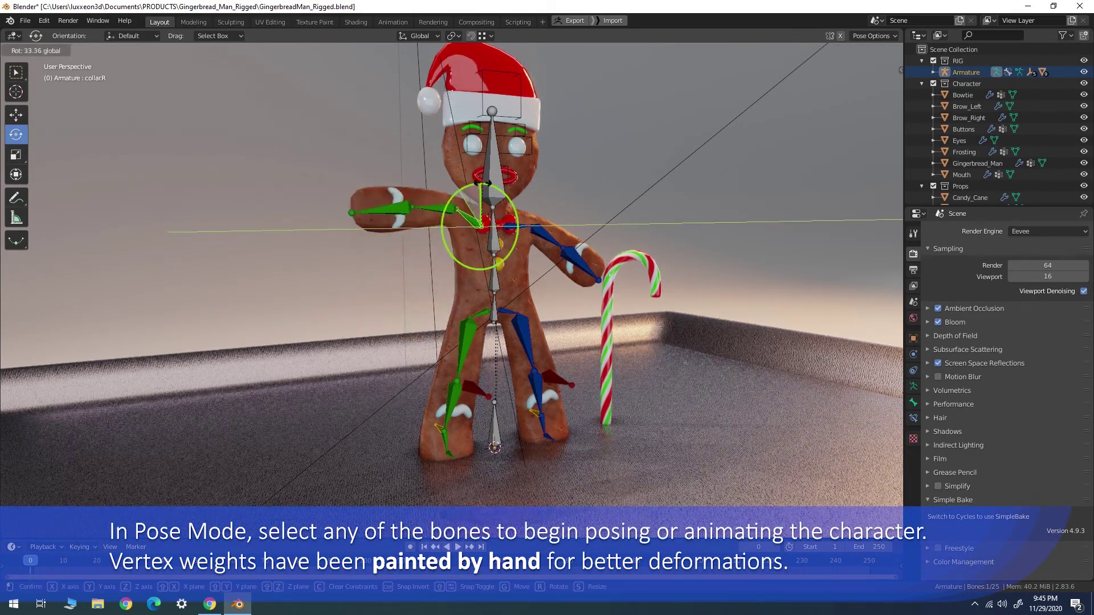
drag(454, 200, 482, 217)
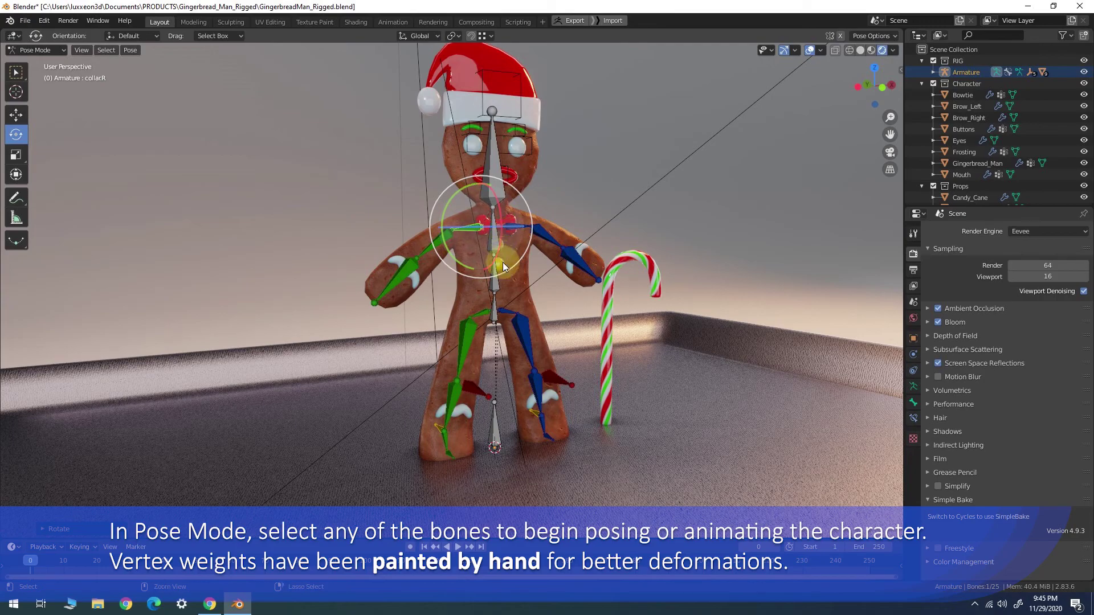
- Rotate the upperarm.R bone outward, then bend the lowerarm.R forearm bone upward
click(428, 245)
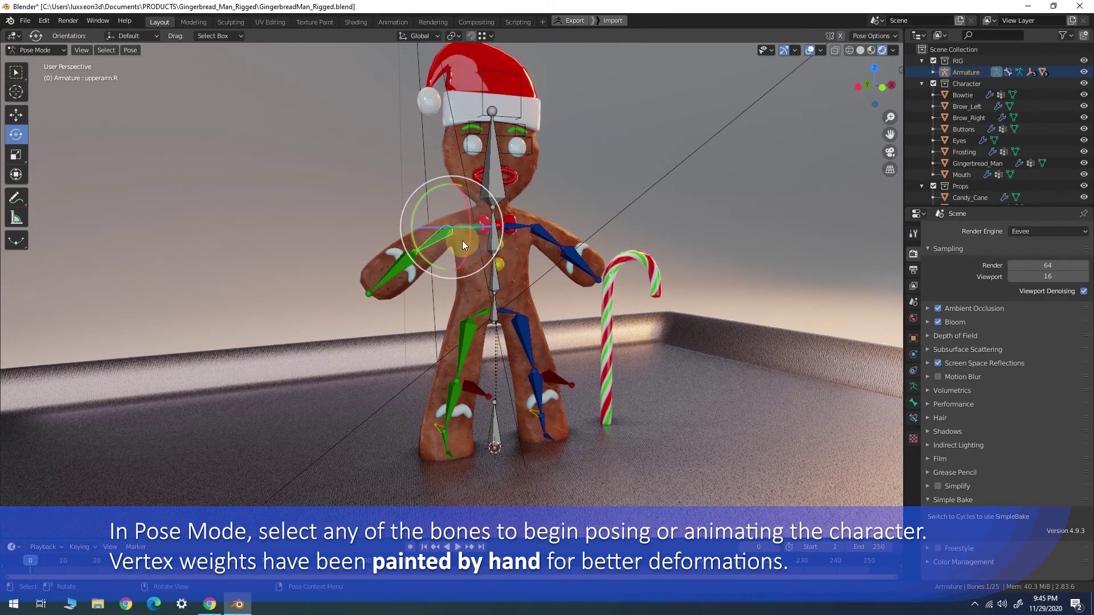
drag(457, 228, 459, 253)
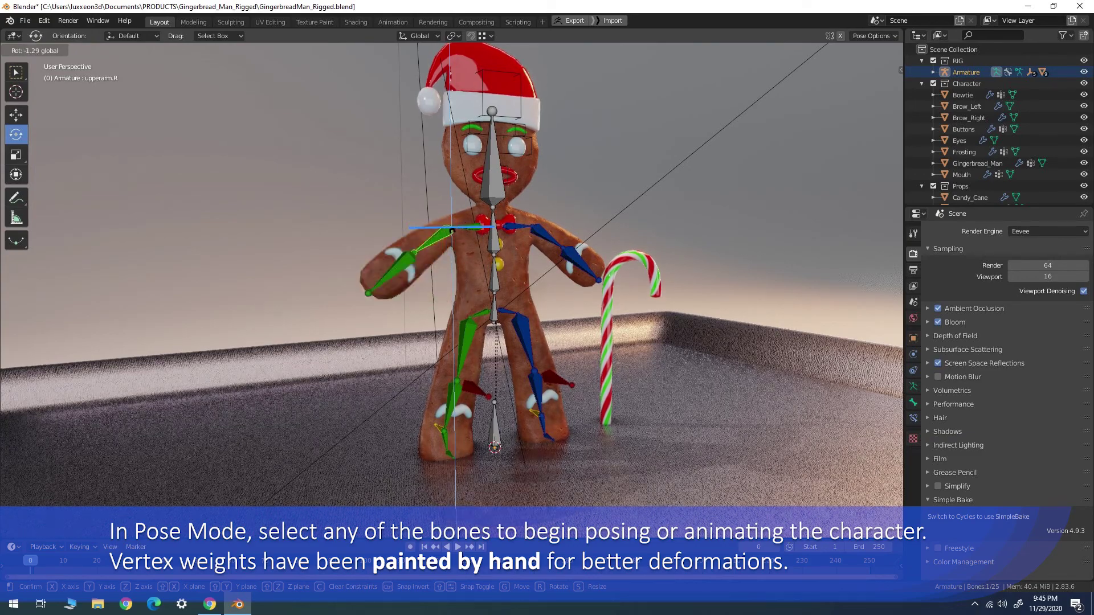
mouse_move(459, 253)
mouse_down()
mouse_move(426, 268)
mouse_move(529, 105)
mouse_up()
click(397, 268)
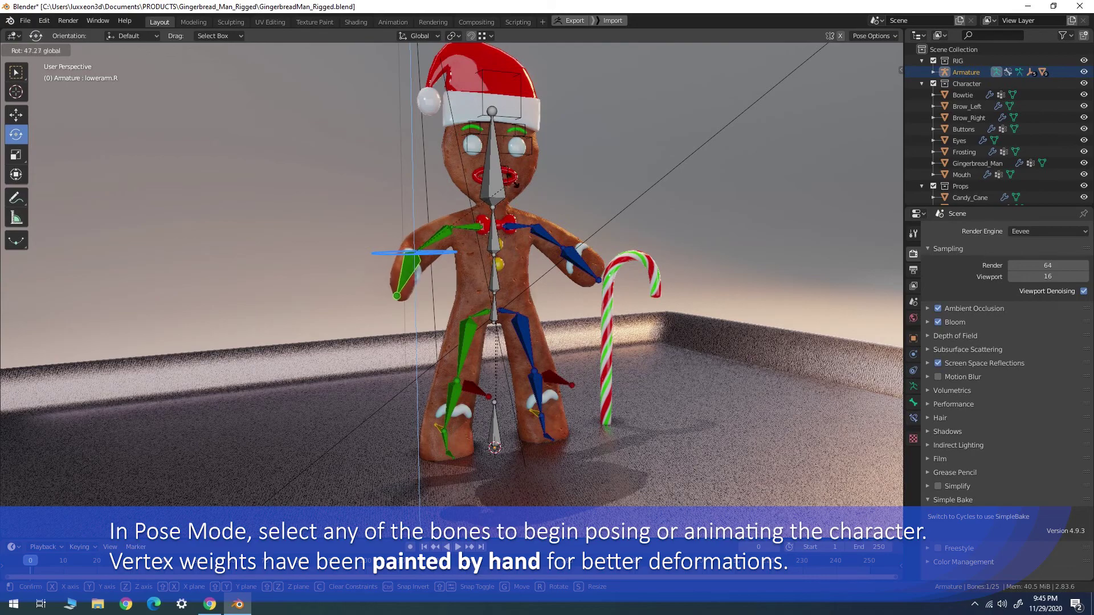
middle_drag(528, 272, 425, 305)
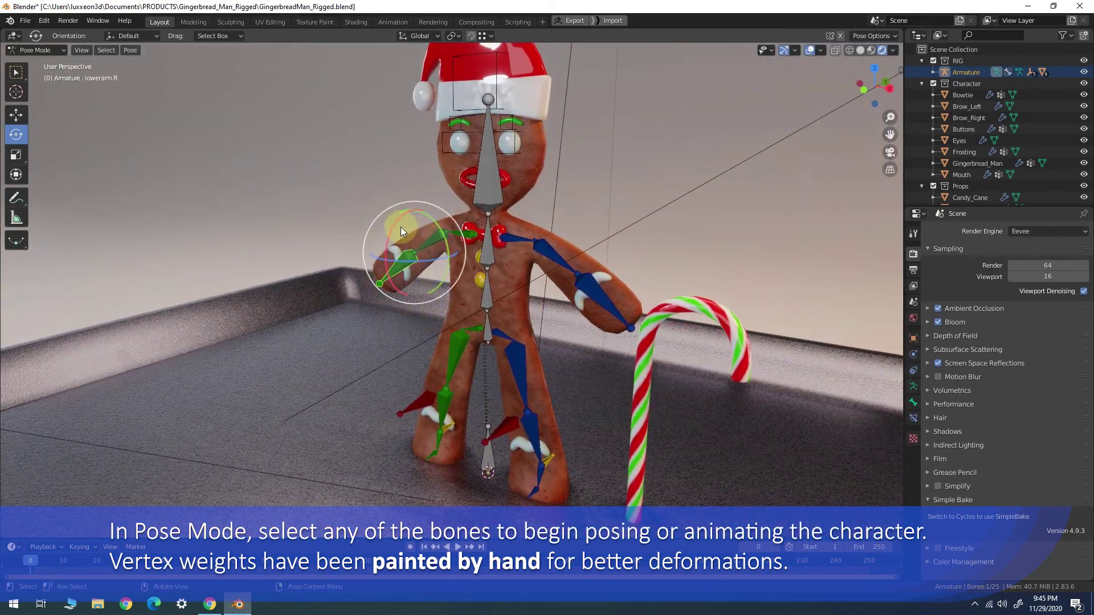
drag(453, 220, 471, 280)
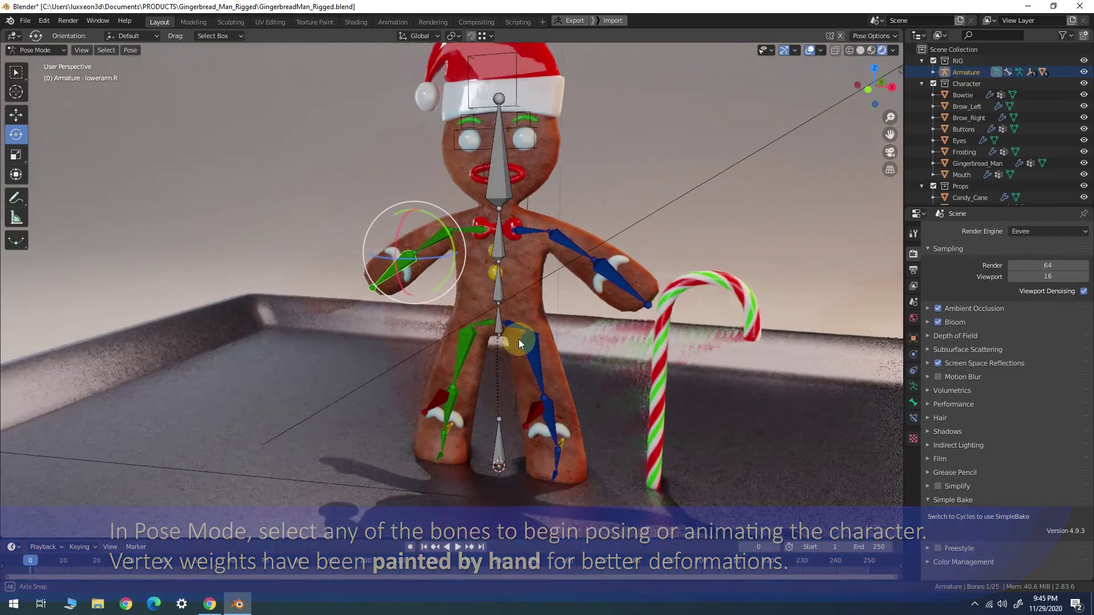
click(505, 281)
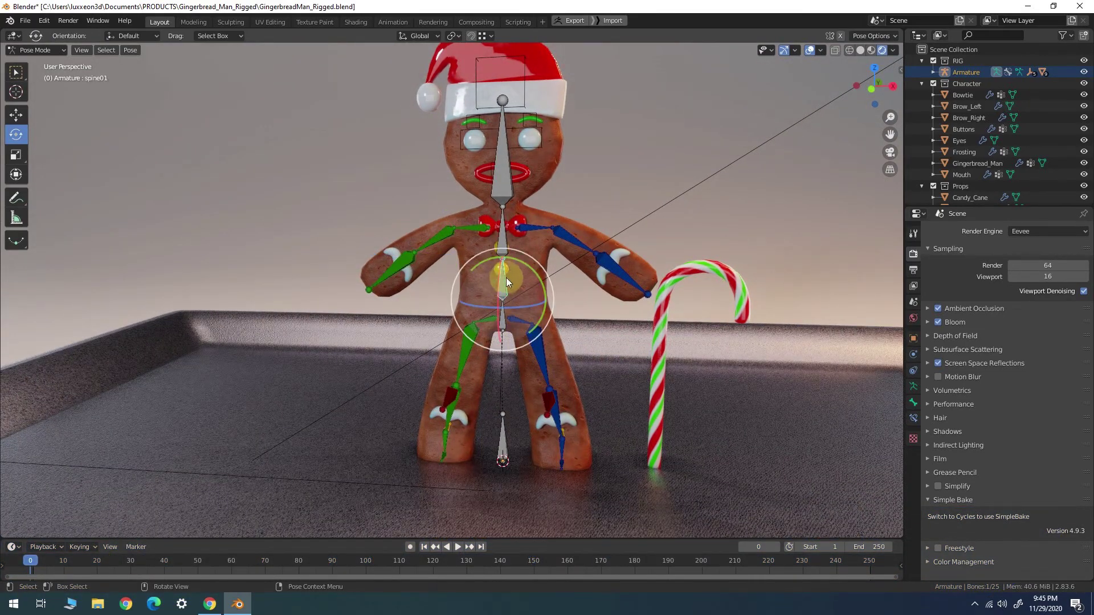
key(r)
key(x)
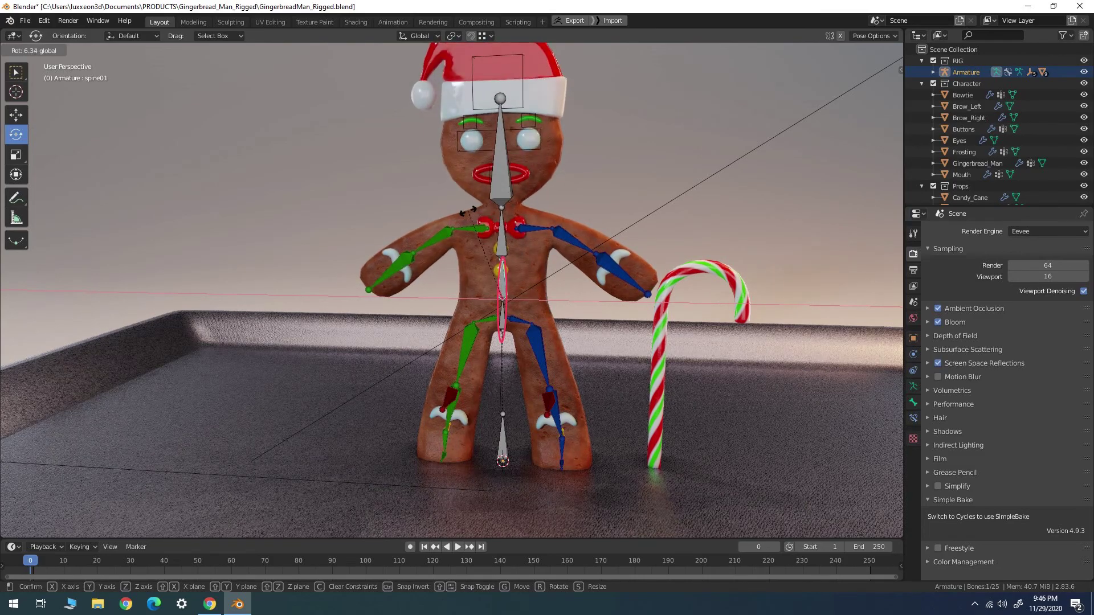
click(473, 227)
click(500, 234)
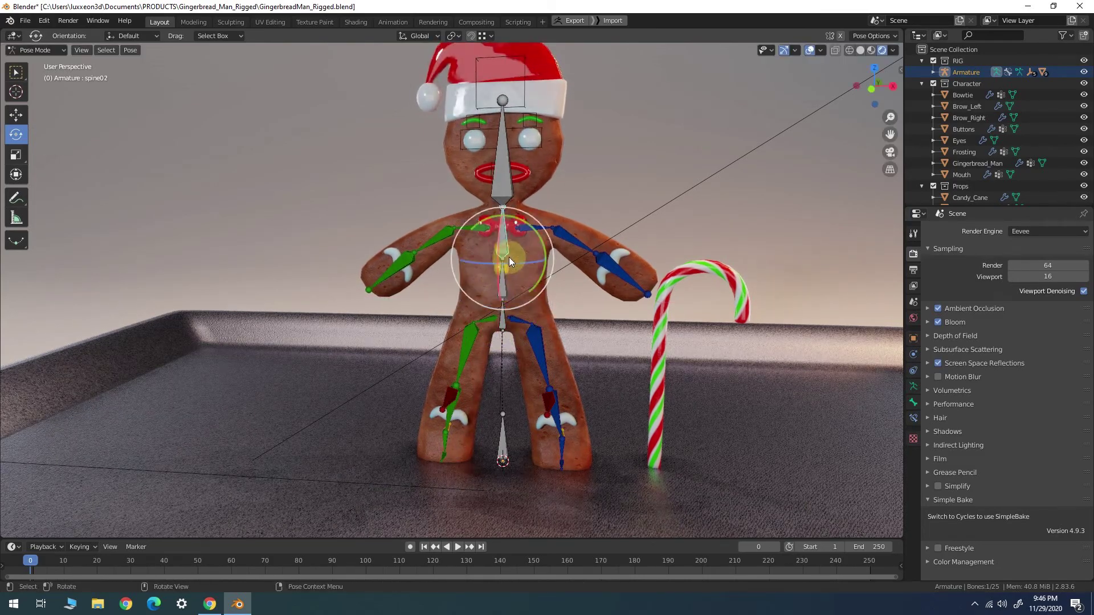
key(r)
key(x)
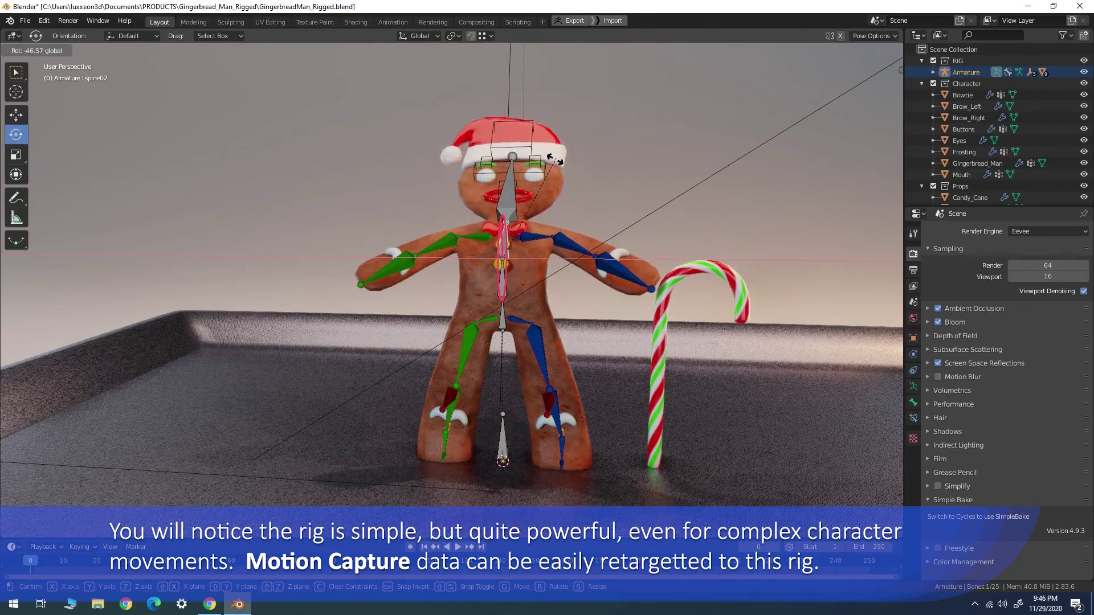
right_click(521, 197)
click(496, 210)
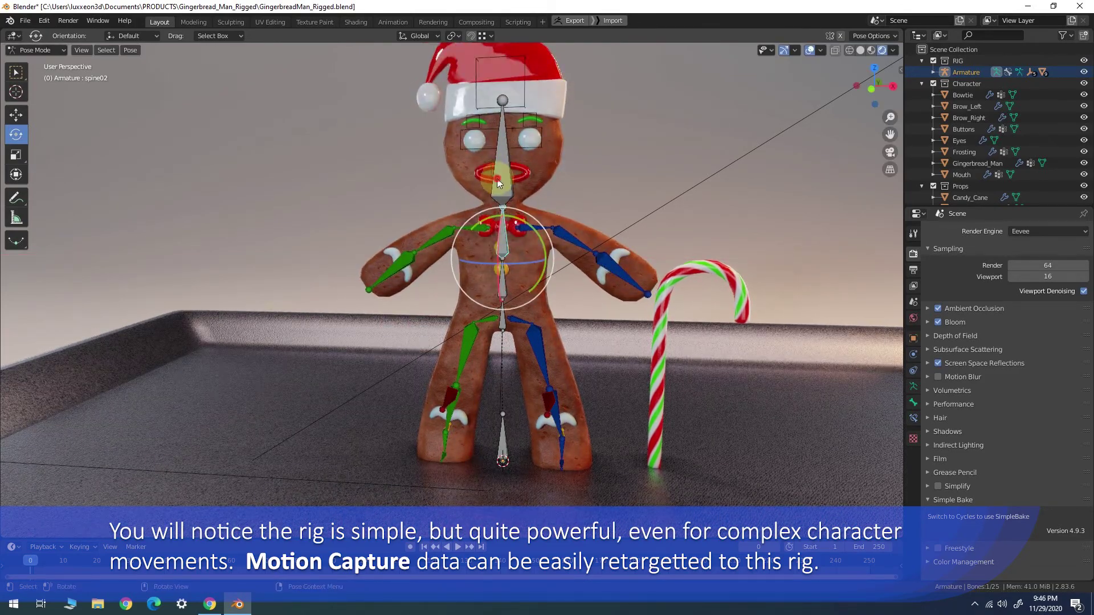
drag(503, 211, 512, 203)
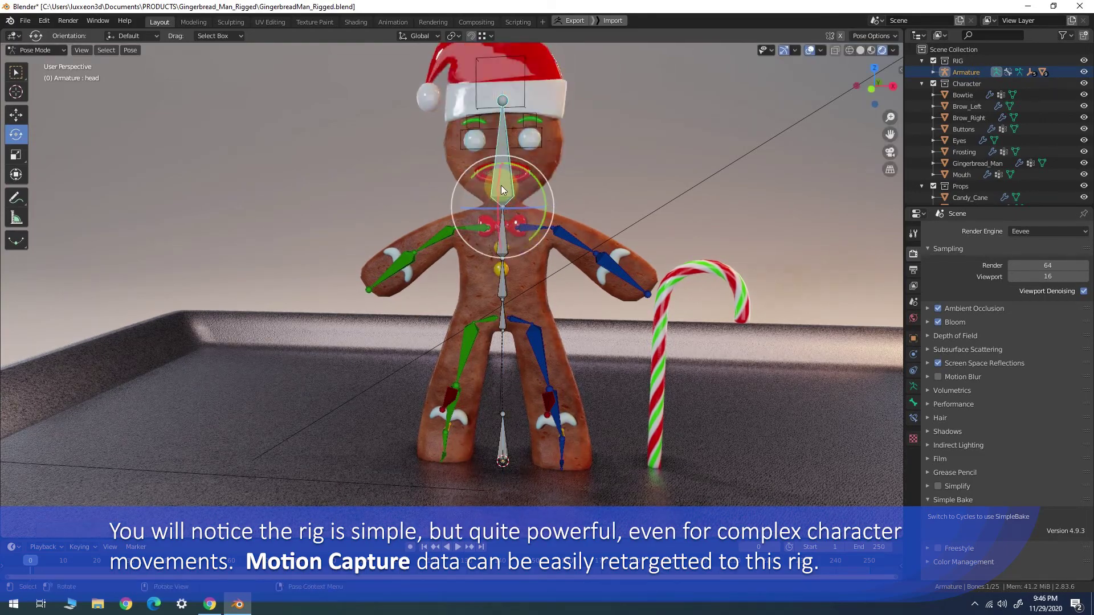
key(x)
drag(497, 192, 539, 118)
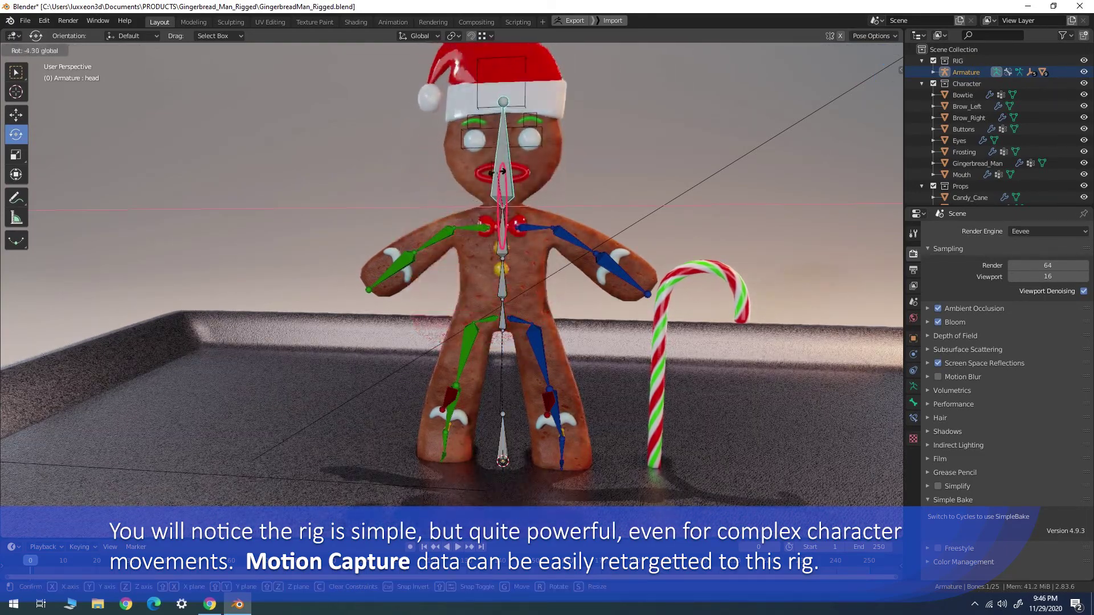
click(549, 218)
key(alt+r)
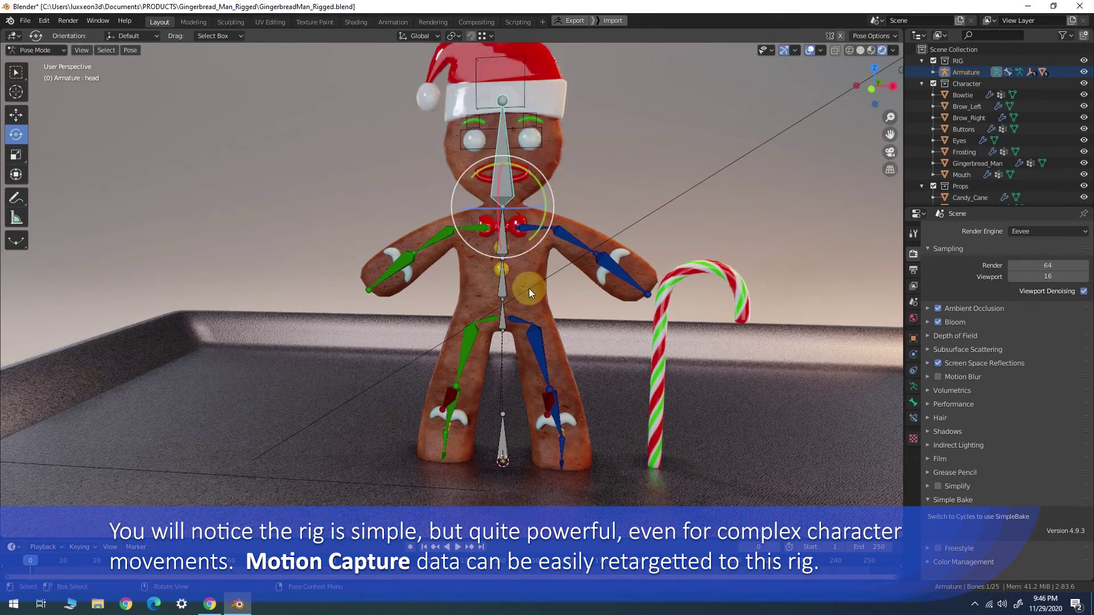
middle_drag(536, 321, 593, 320)
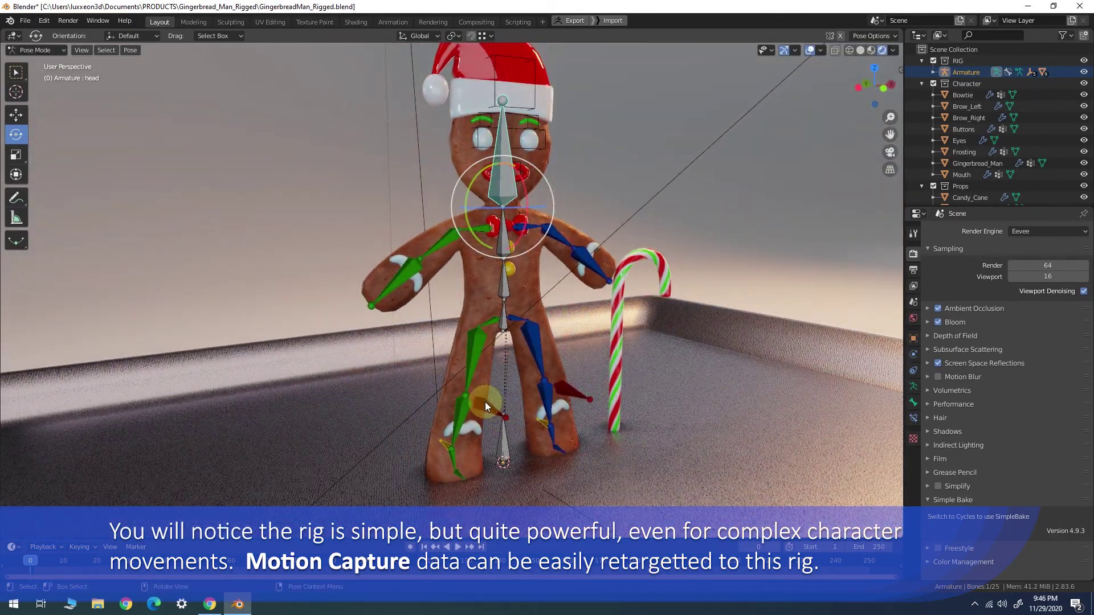
click(504, 428)
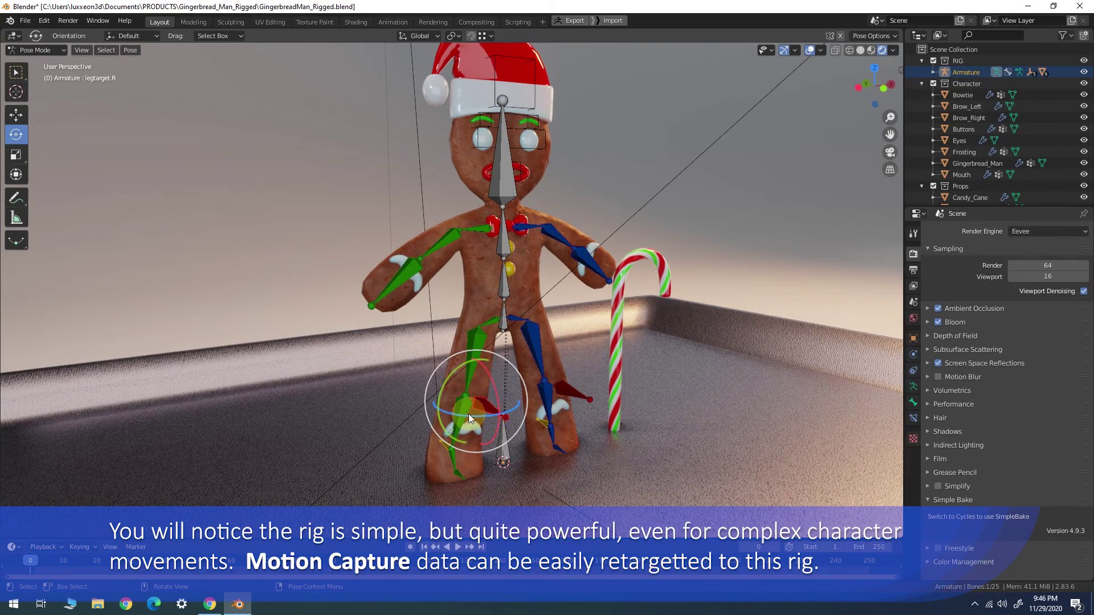
key(g)
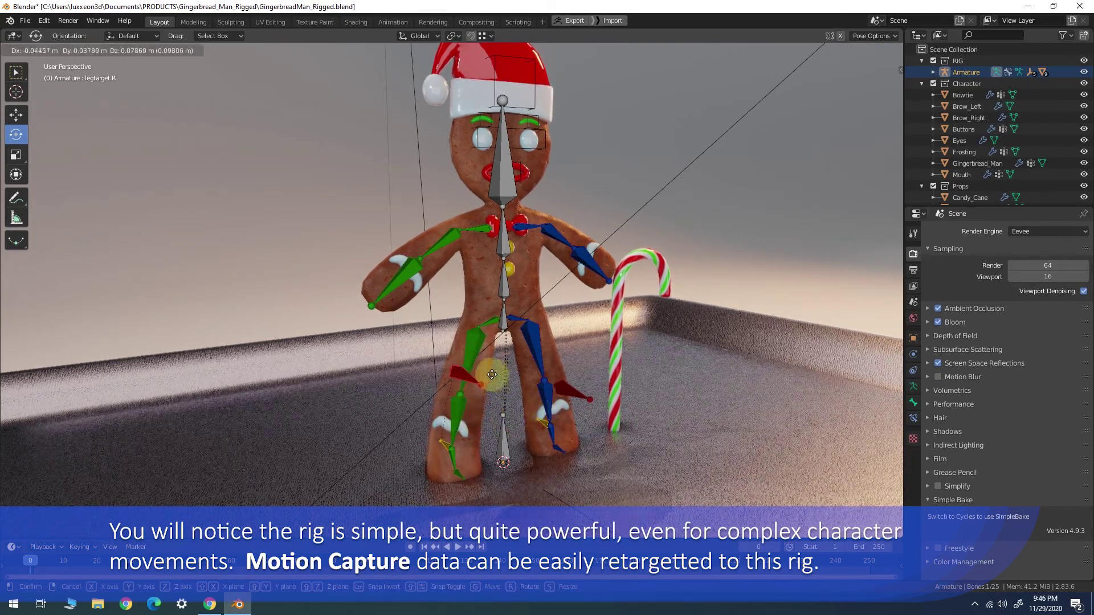
right_click(568, 392)
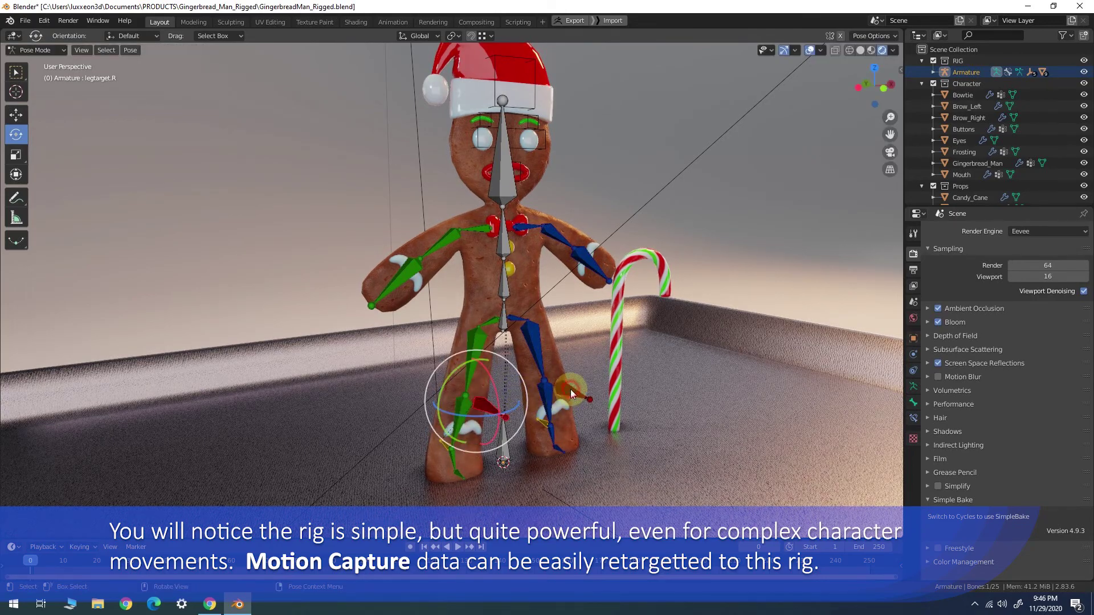
click(569, 388)
key(g)
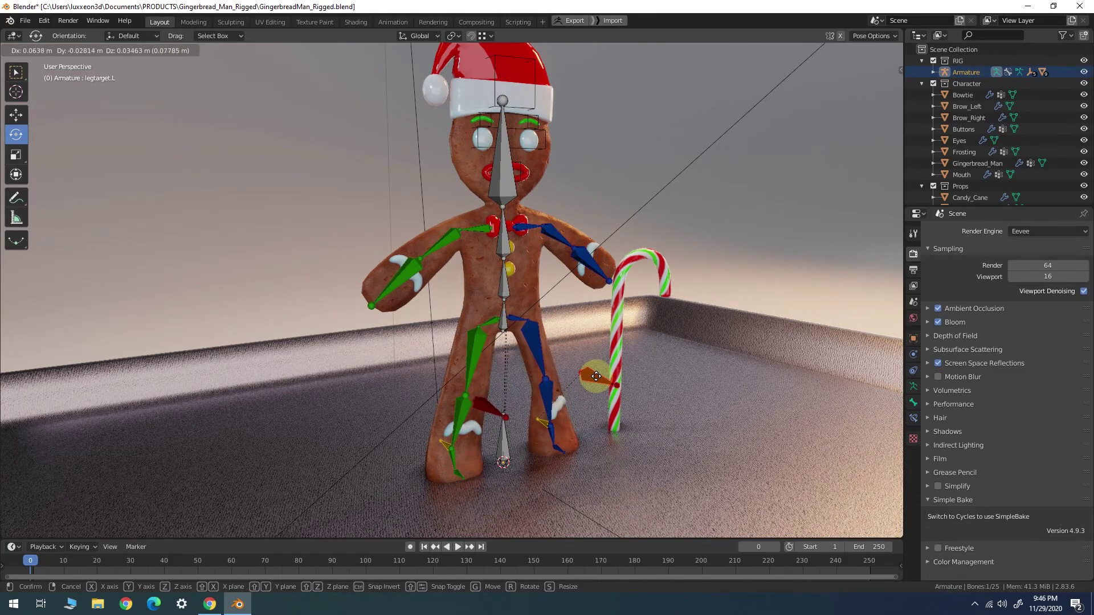
click(565, 398)
click(15, 71)
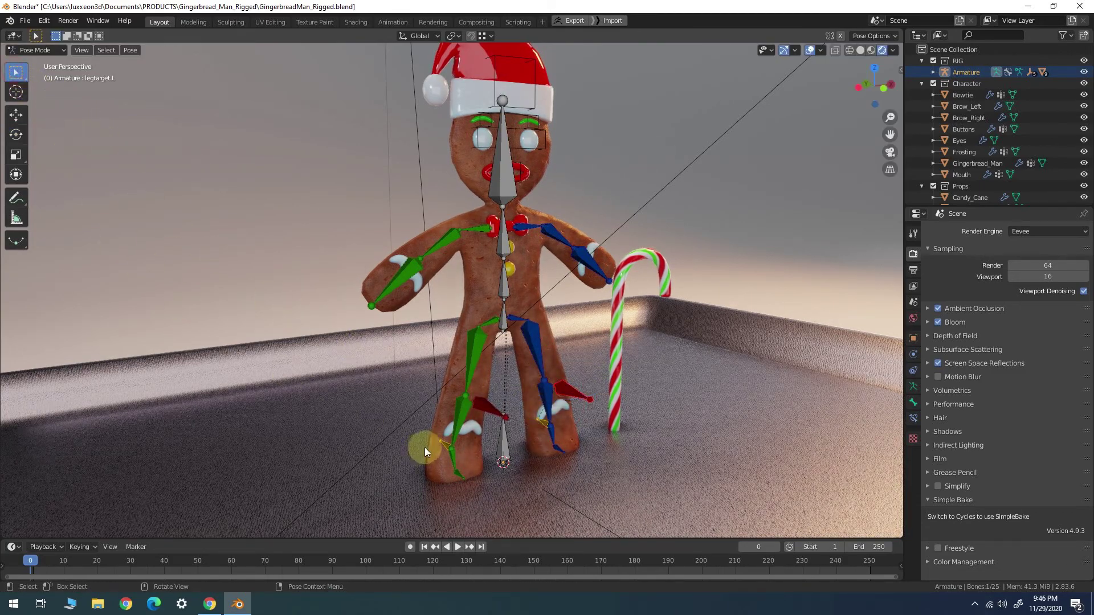
mouse_move(425, 445)
middle_down()
mouse_move(461, 440)
mouse_move(468, 461)
middle_up()
click(467, 462)
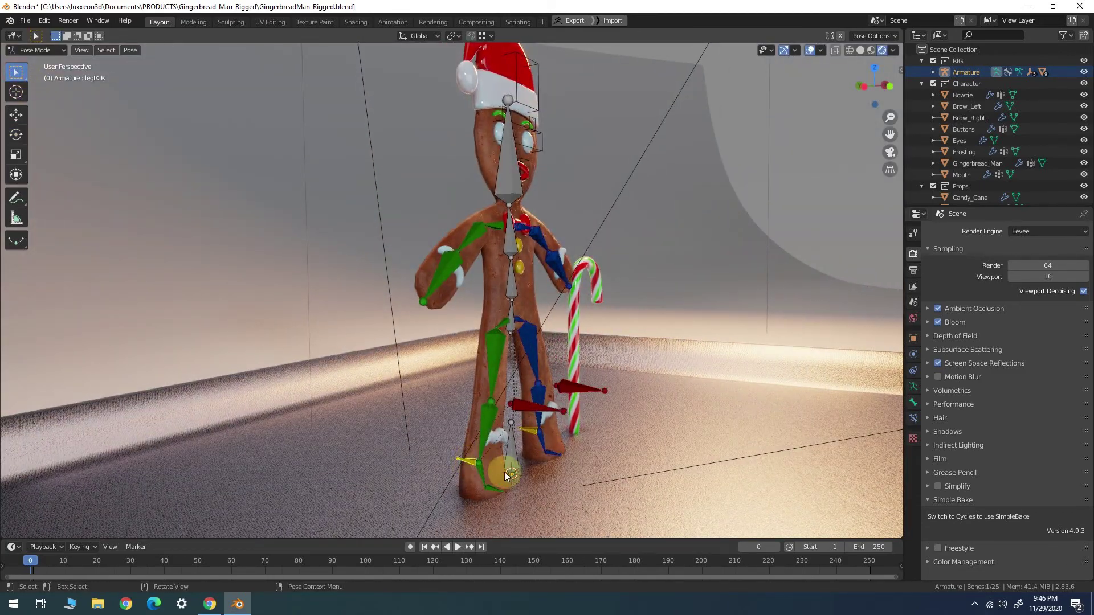
key(g)
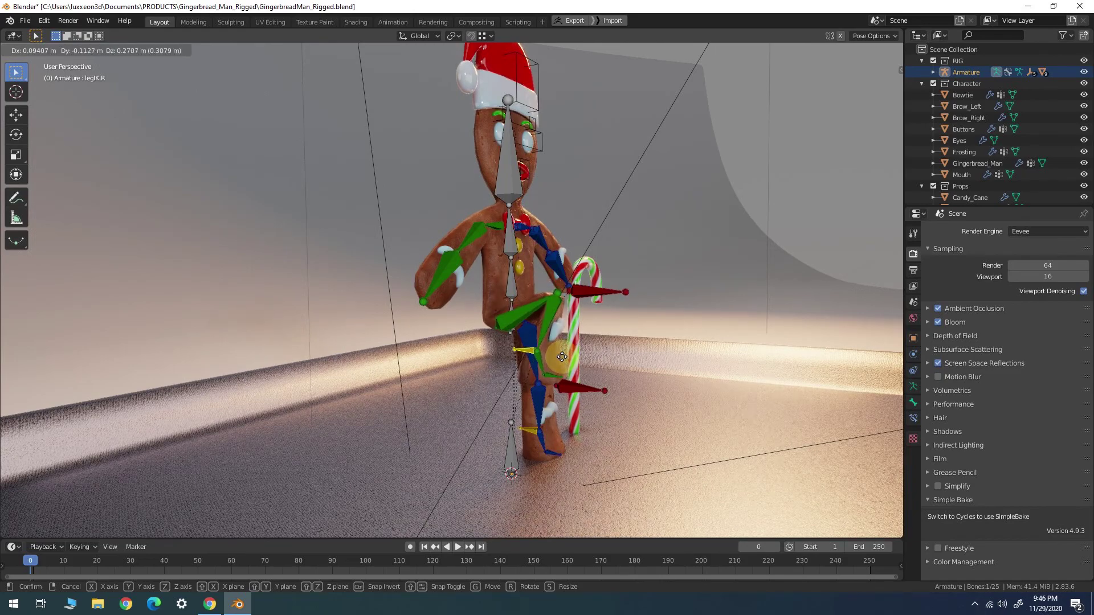
click(562, 356)
middle_drag(582, 361, 412, 367)
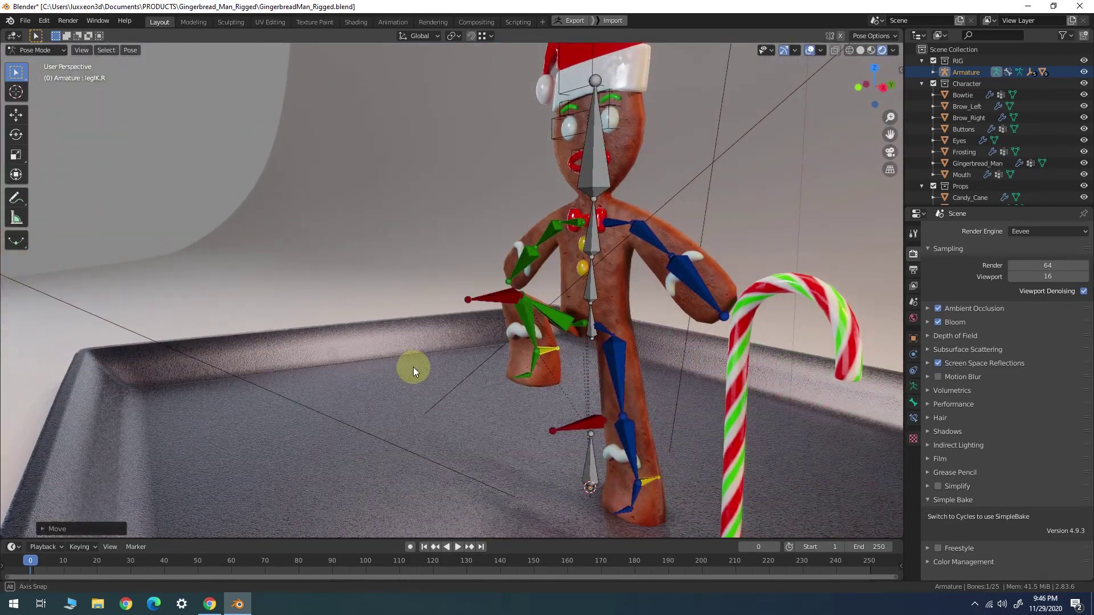
key(ctrl+z)
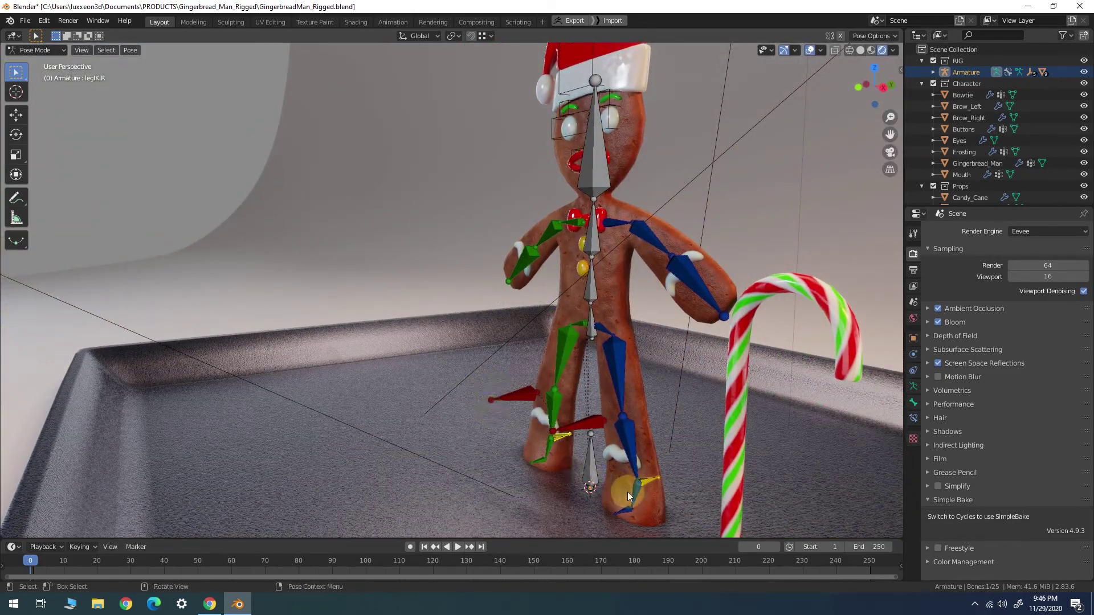
click(650, 480)
key(g)
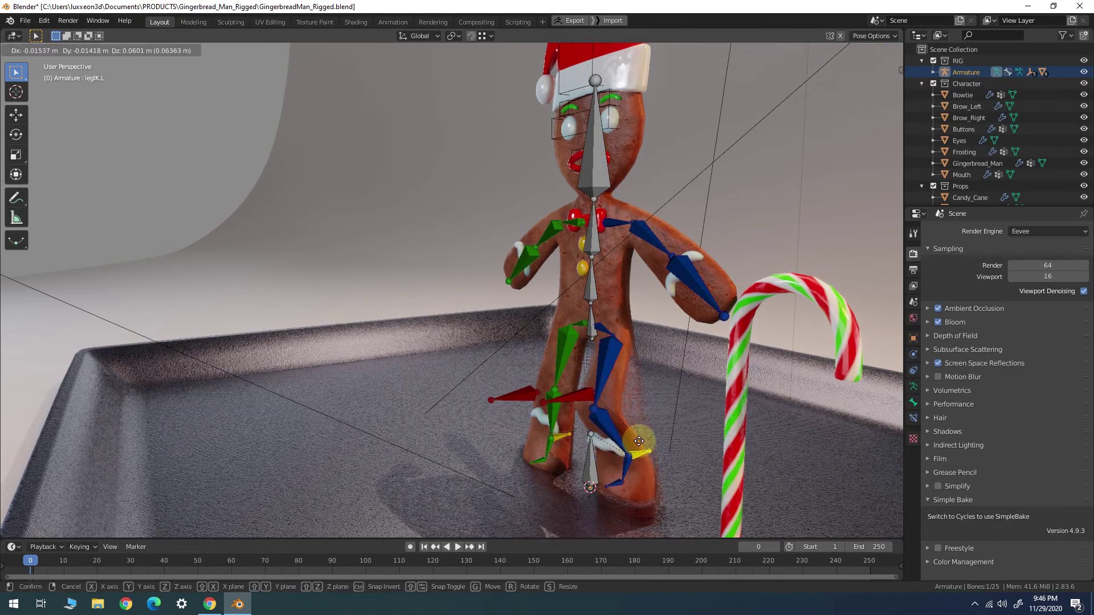
key(Escape)
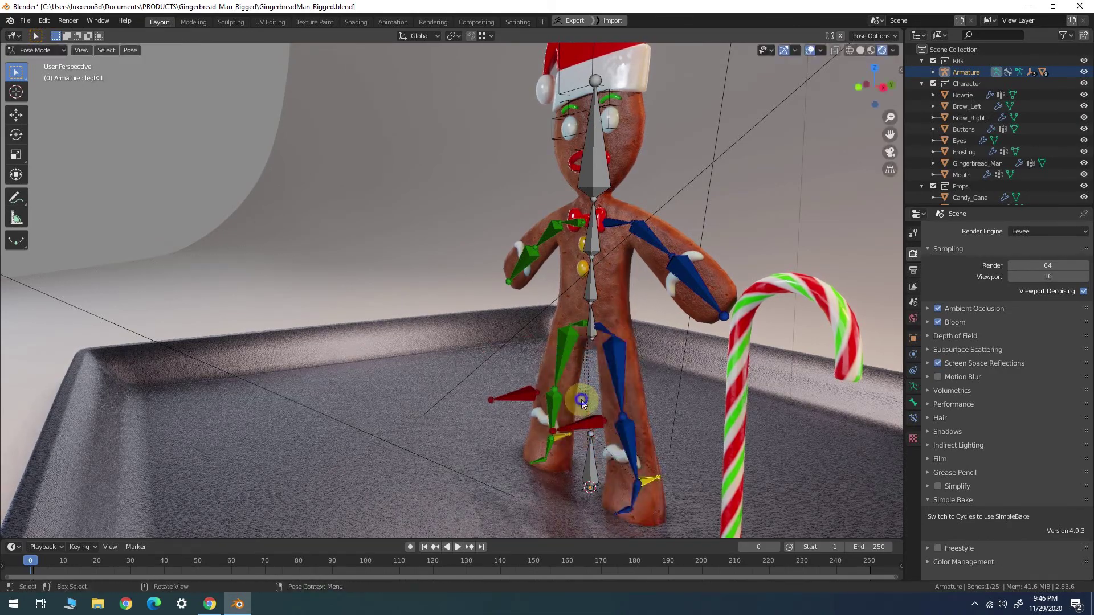
mouse_move(654, 457)
middle_down()
mouse_move(622, 463)
mouse_move(645, 460)
middle_up()
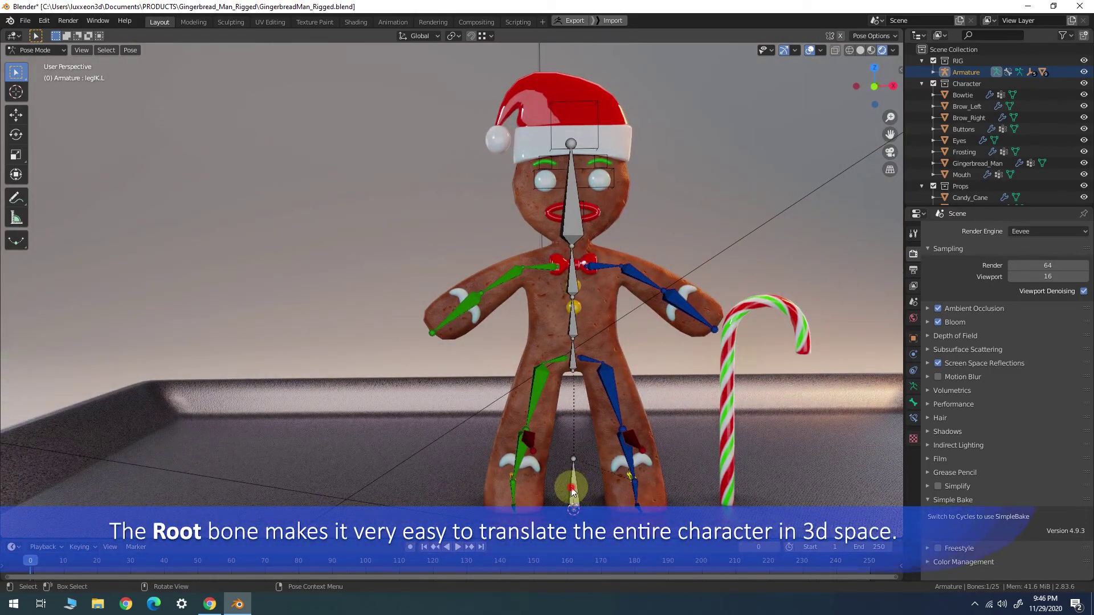
click(572, 496)
key(g)
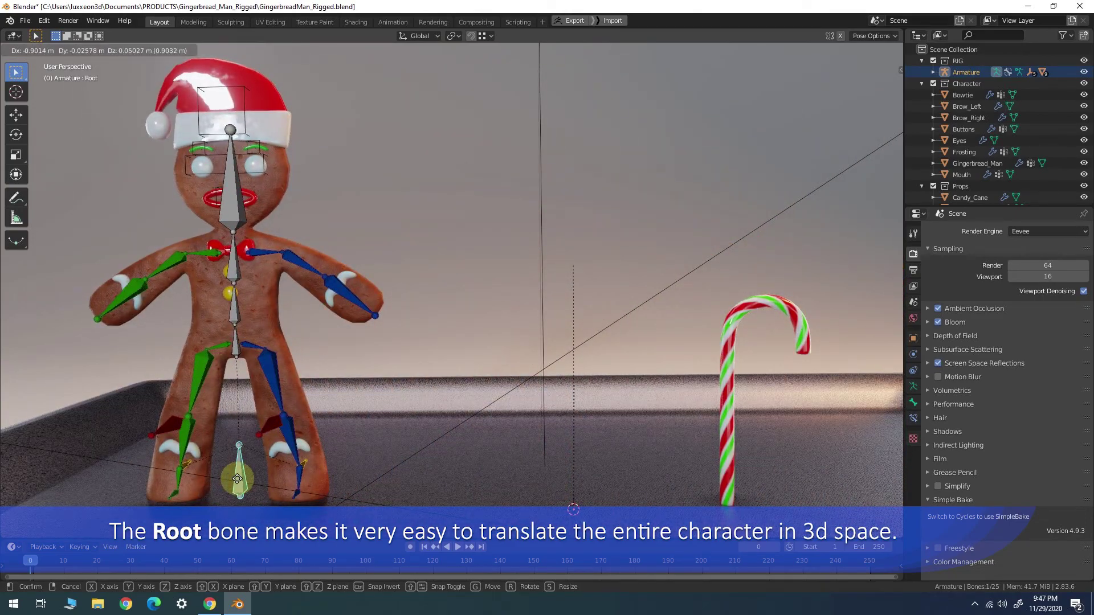
right_click(237, 478)
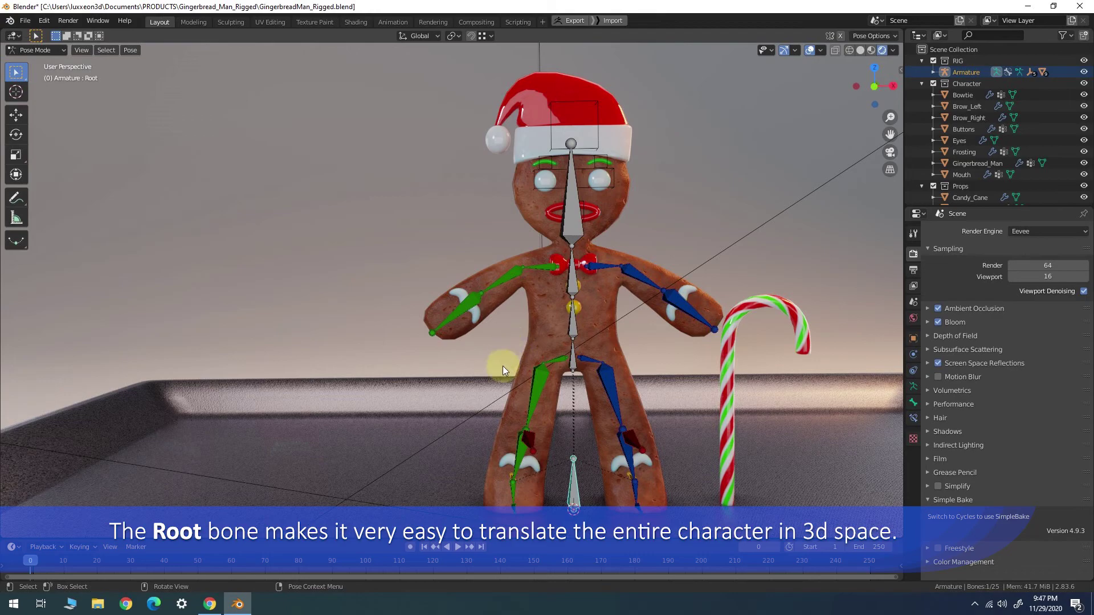
middle_drag(612, 401, 628, 403)
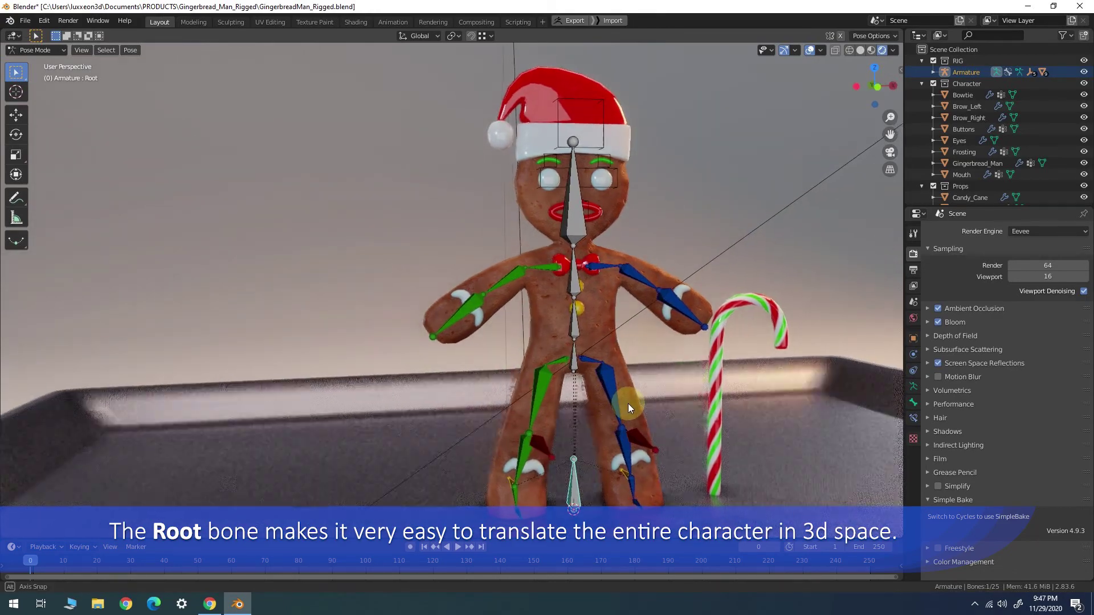
- Open the armature's Bone Groups panel and select, then deselect, the Right group's bones
click(913, 387)
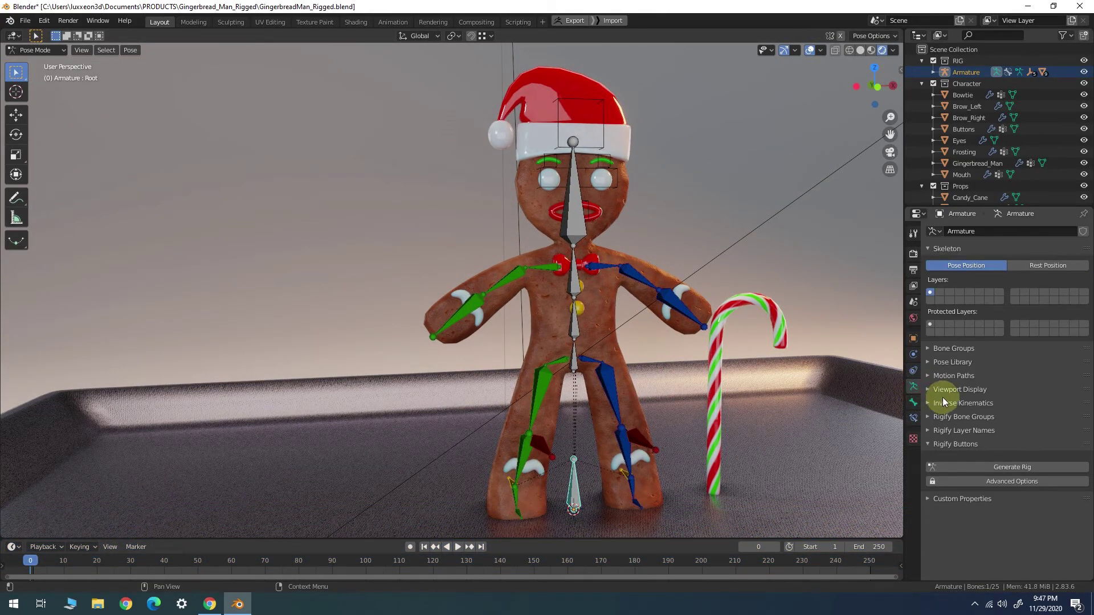
click(950, 348)
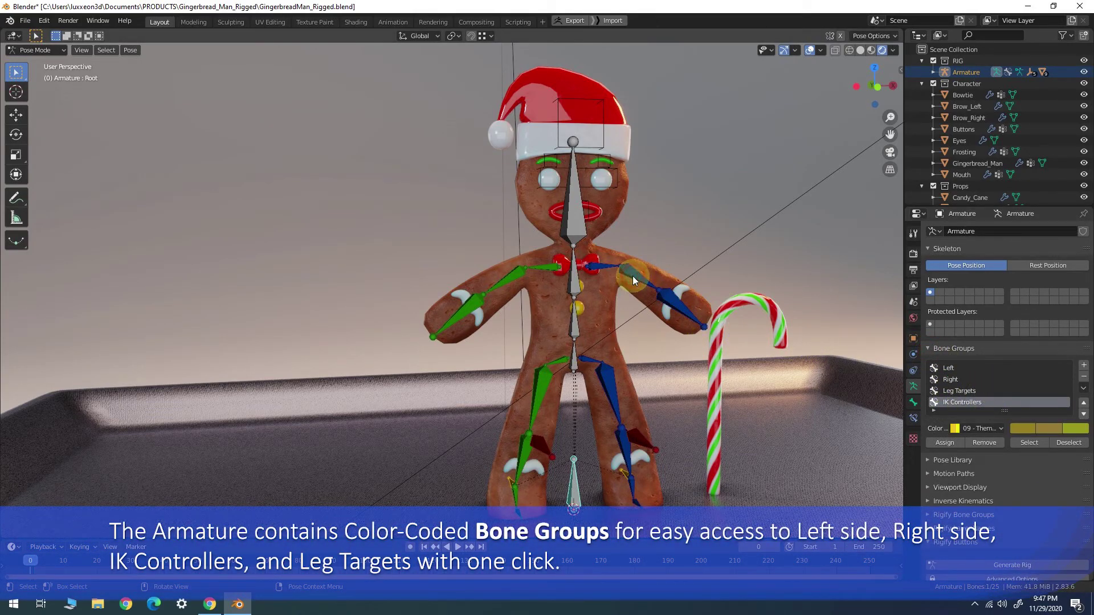
click(633, 276)
click(948, 380)
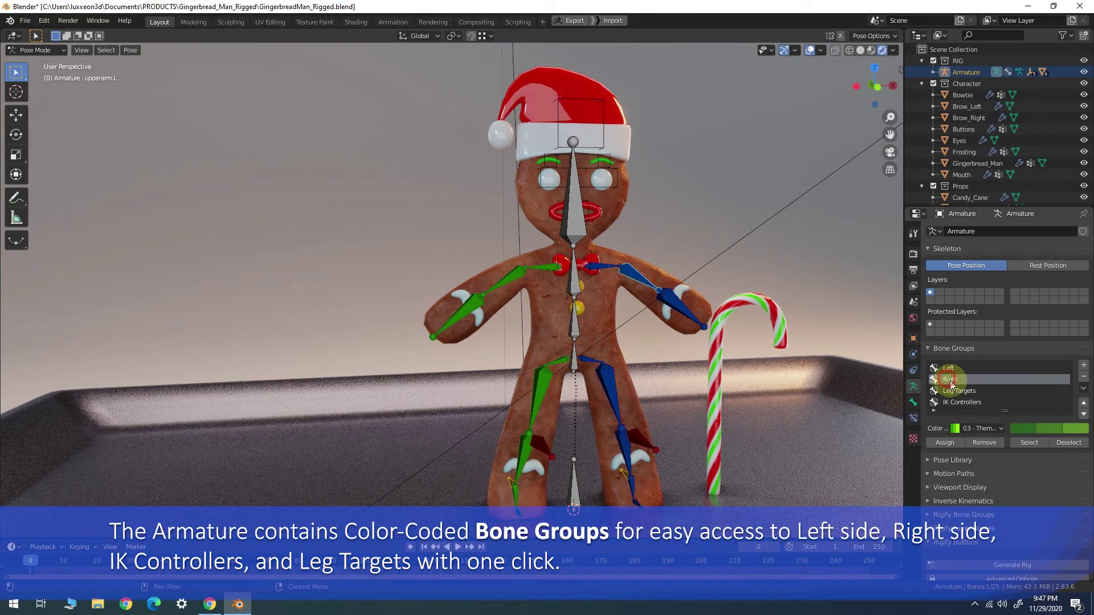
click(1030, 442)
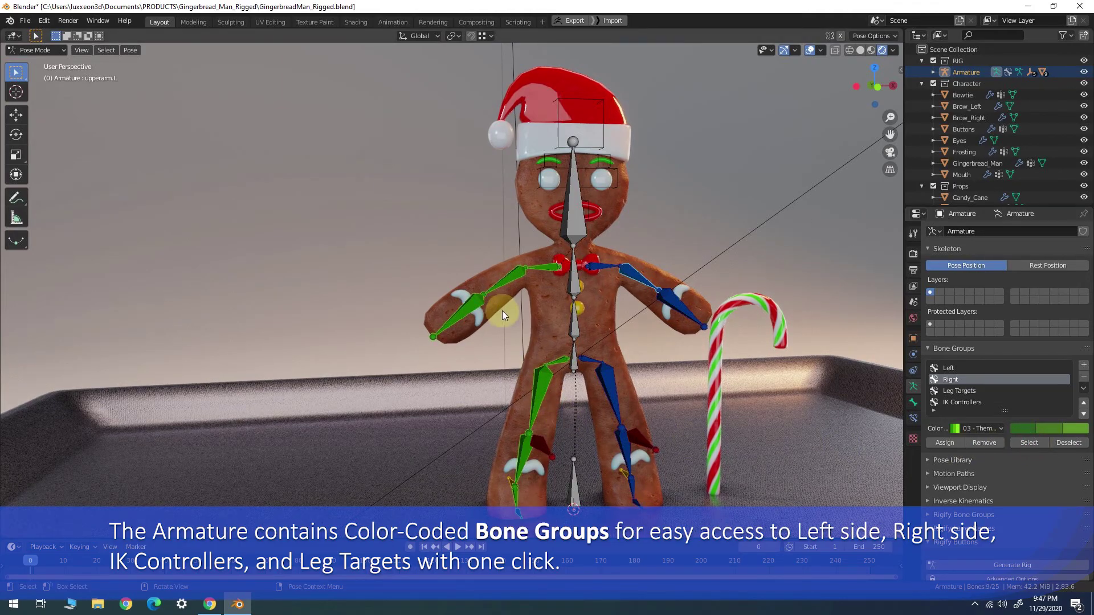
click(1054, 446)
- Select, then deselect, the Left bone group's blue bones
click(948, 368)
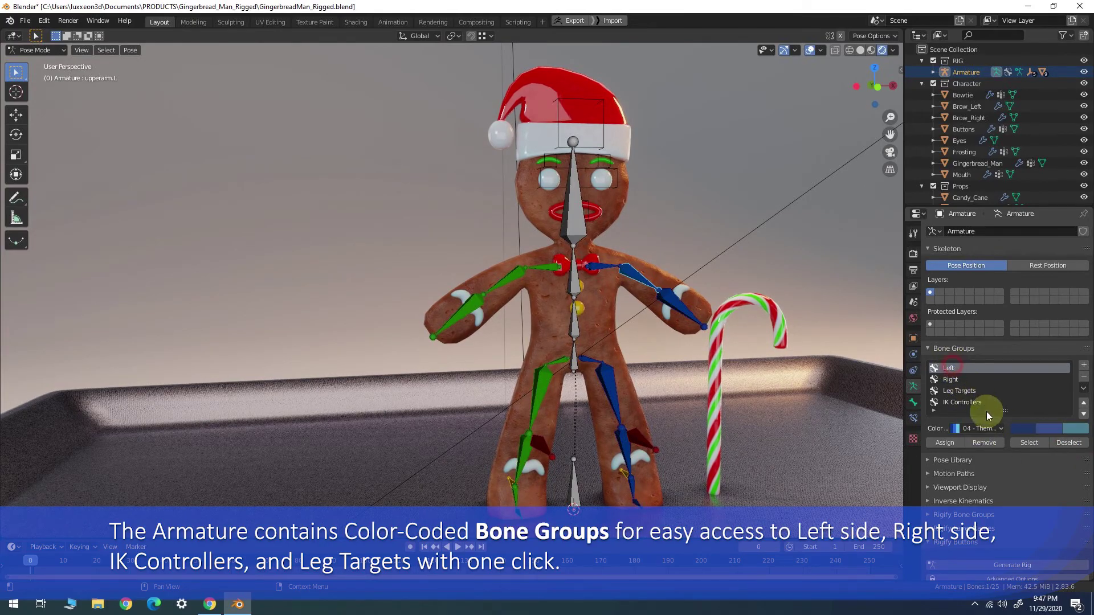
click(1029, 443)
mouse_move(808, 444)
middle_down()
mouse_move(779, 445)
mouse_move(882, 459)
middle_up()
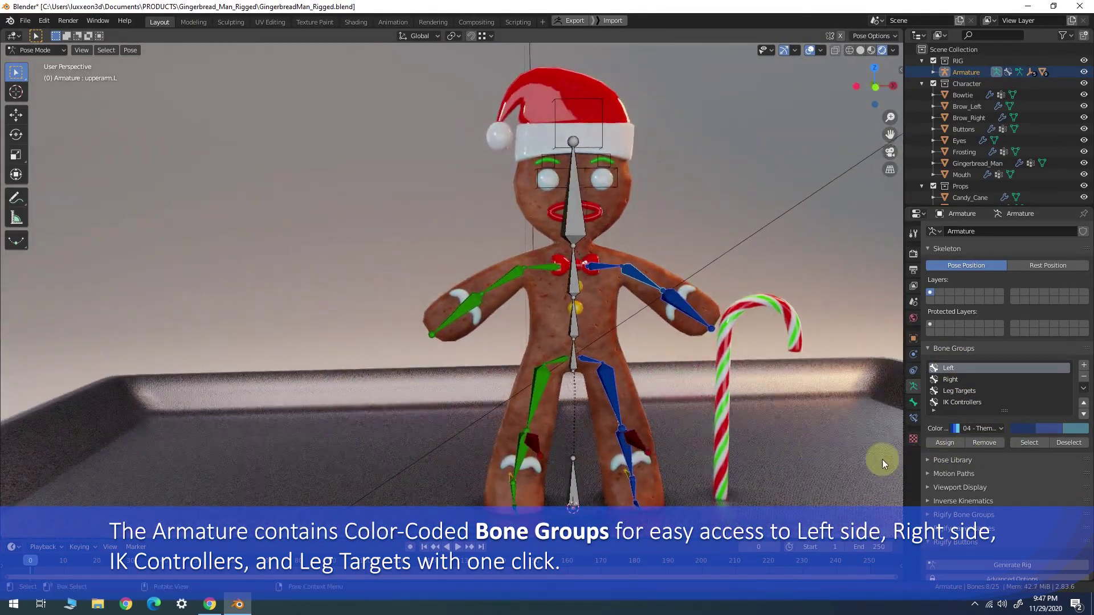
click(1059, 442)
- Select the two red bones of the Leg Targets bone group
scroll(975, 408, down, 1)
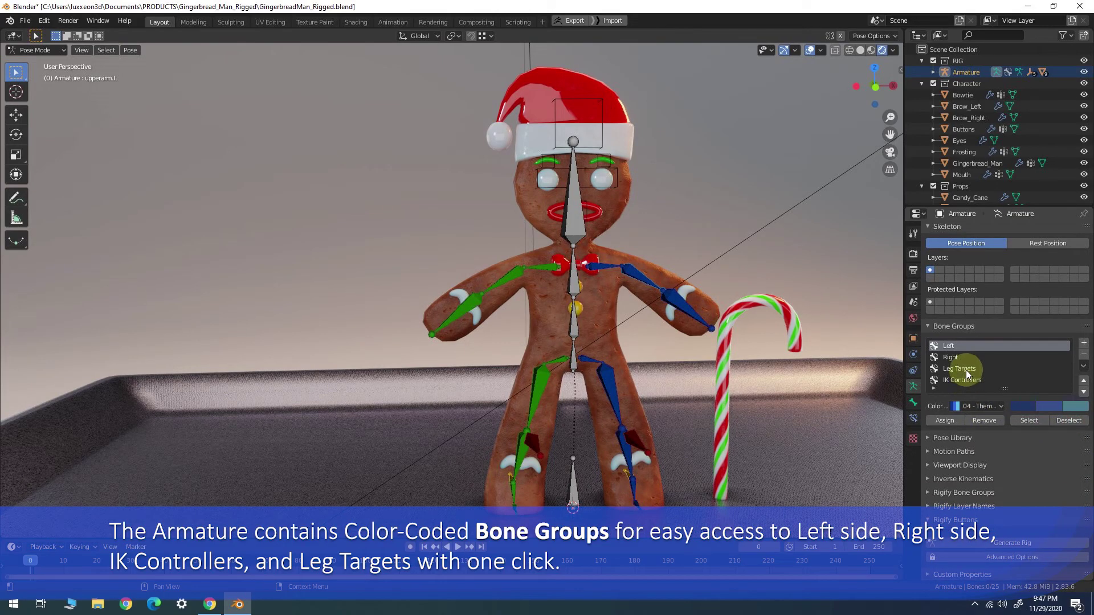
click(963, 369)
click(1041, 422)
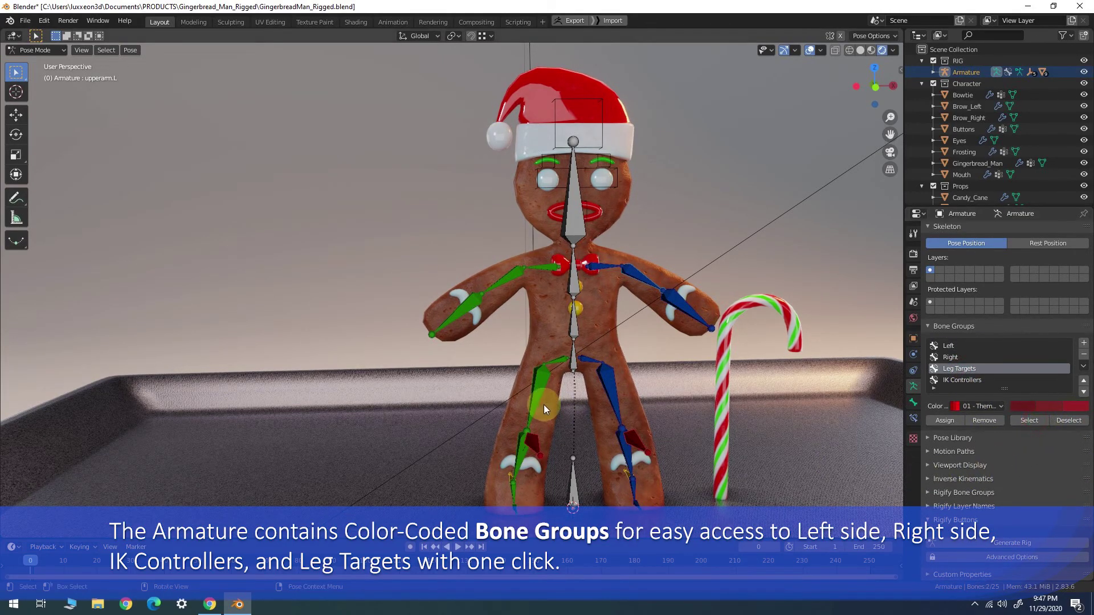
mouse_move(543, 404)
middle_down()
mouse_move(620, 406)
mouse_move(569, 403)
middle_up()
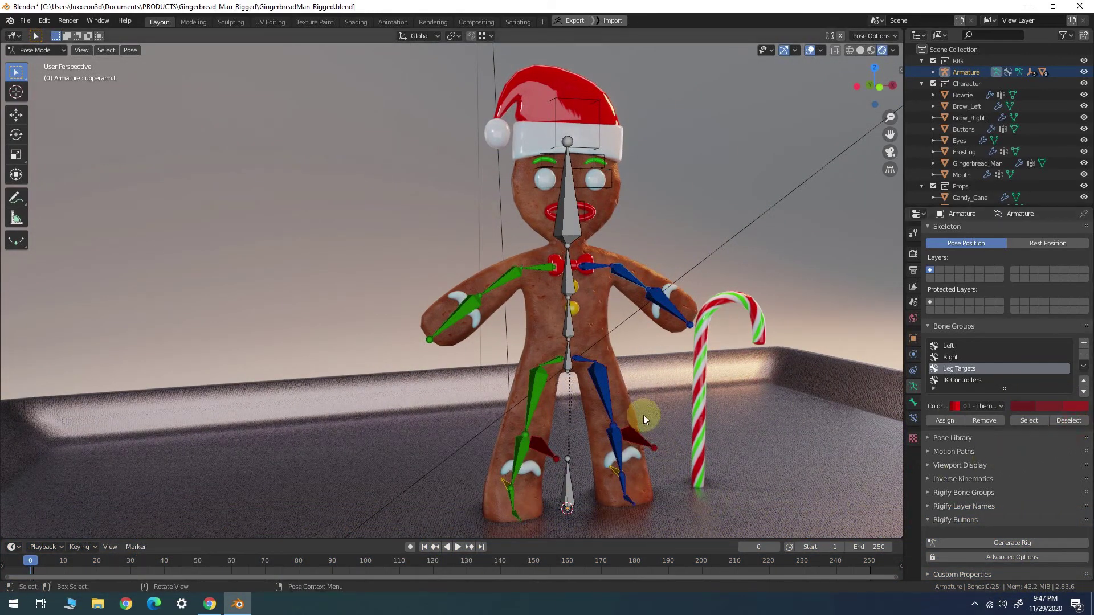
click(57, 52)
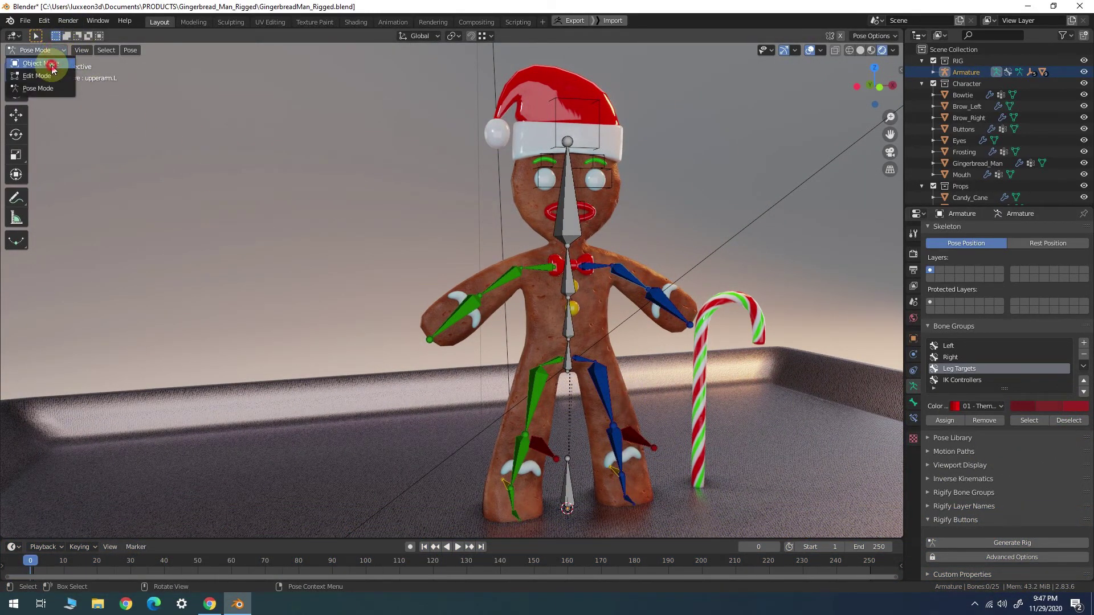
- Switch to Object Mode and test-move the hat controller, cancelling to keep it on the head
click(51, 65)
middle_drag(599, 146, 583, 146)
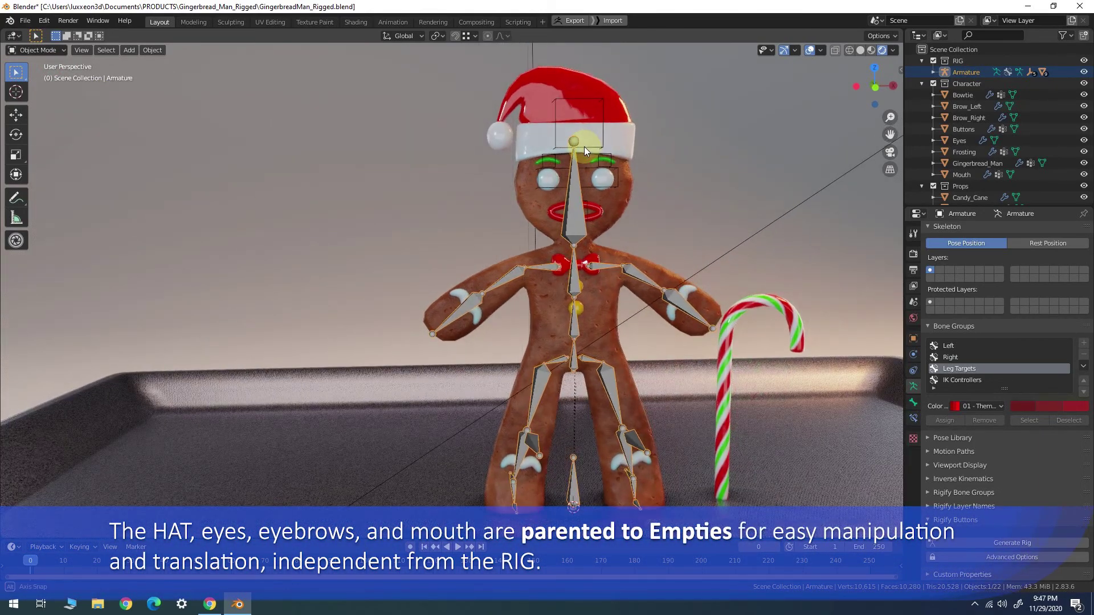
click(599, 103)
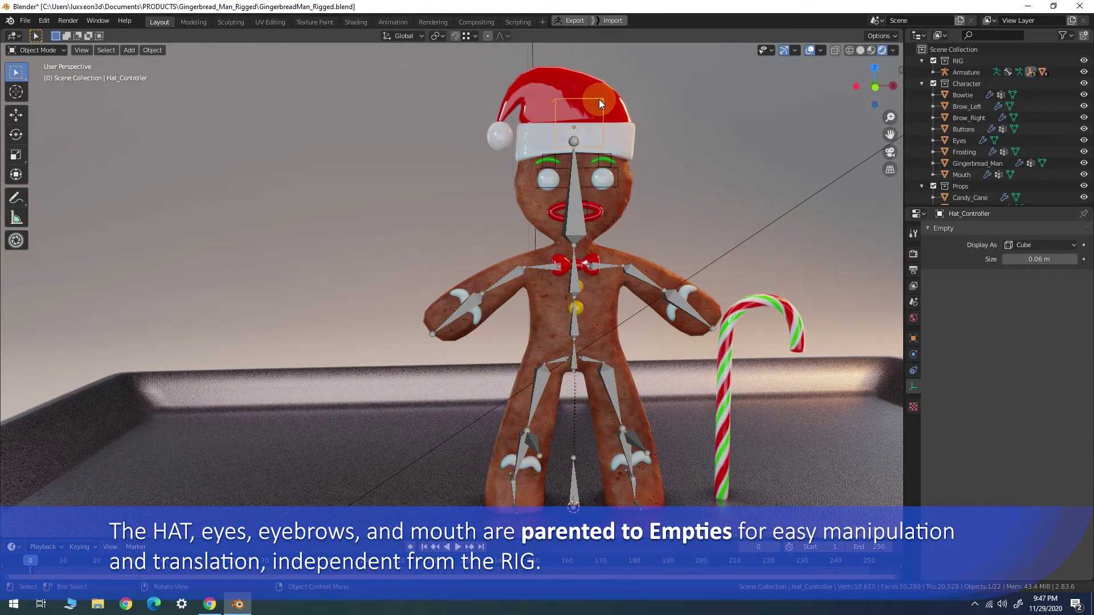
key(g)
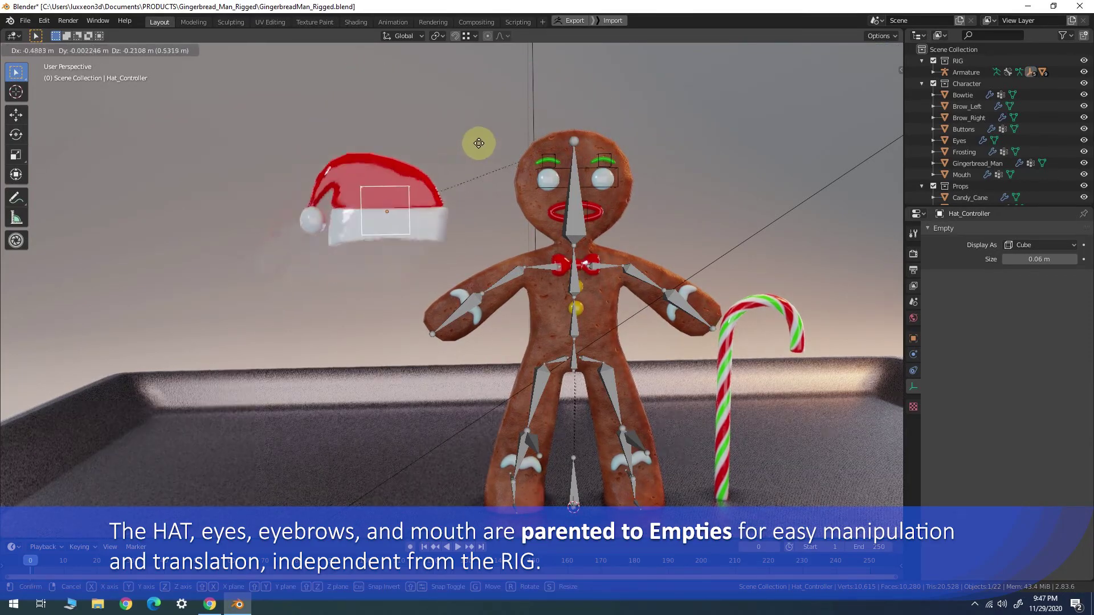
right_click(450, 217)
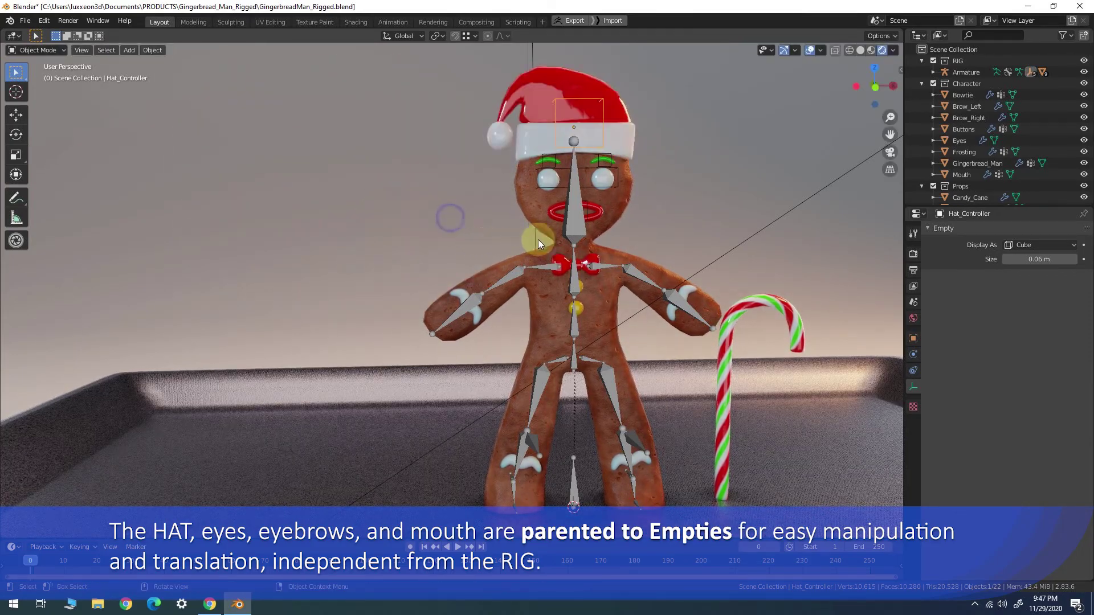
- Test-move and test-rotate the eyes' controller empty, cancelling both
middle_drag(636, 210, 604, 156)
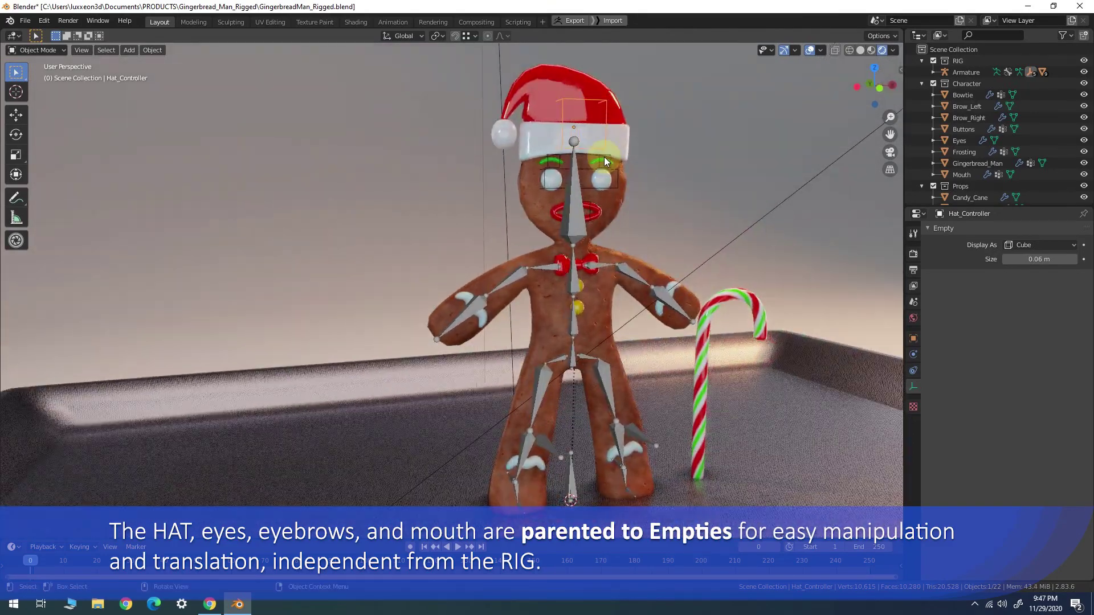
click(613, 169)
middle_drag(613, 170, 620, 194)
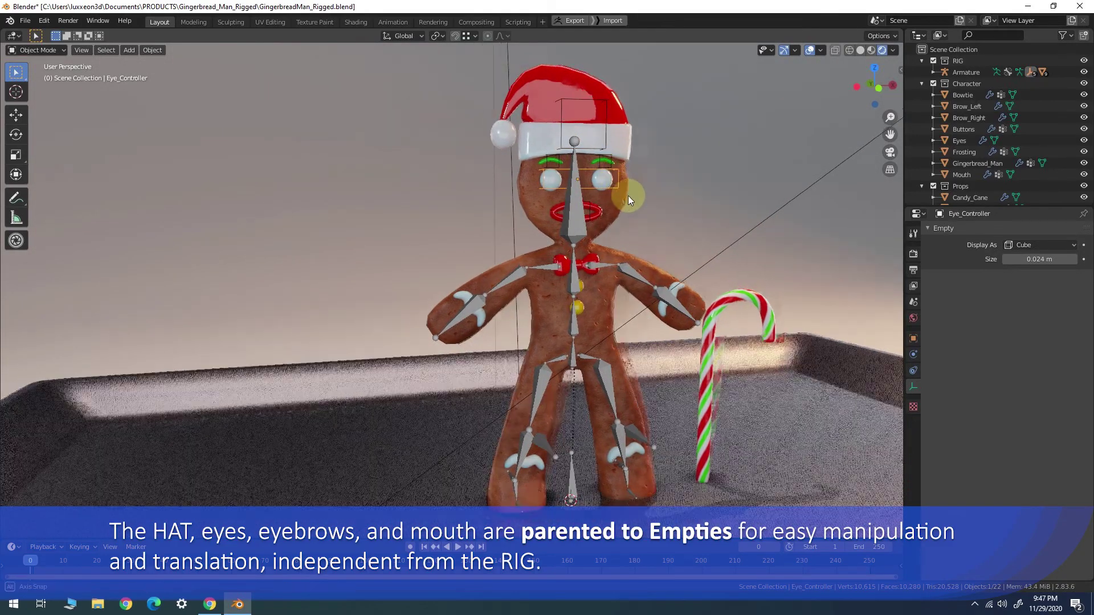
key(g)
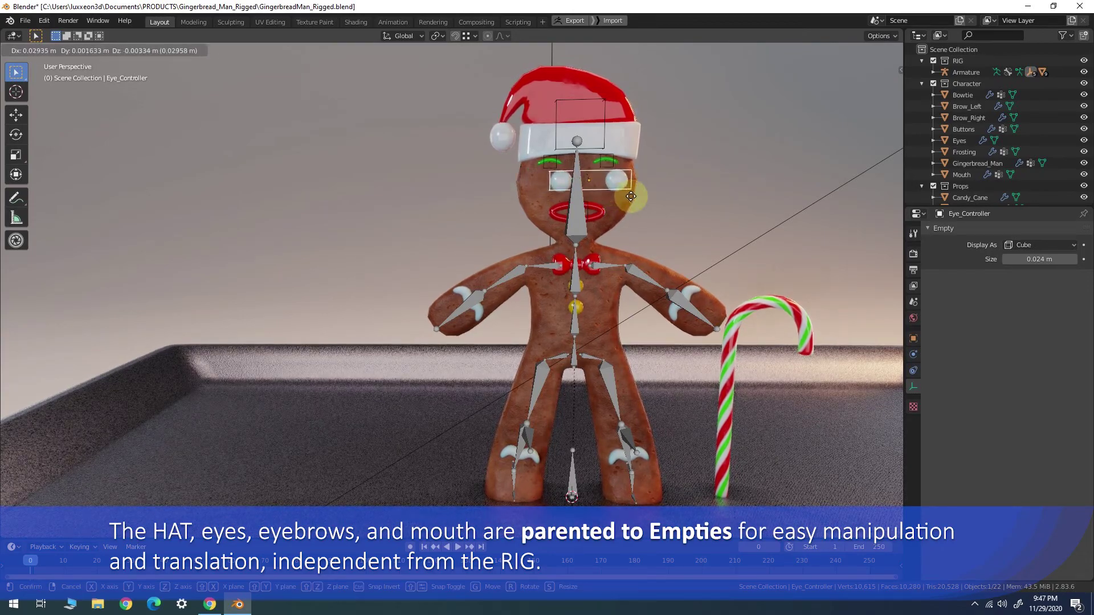
right_click(630, 197)
key(r)
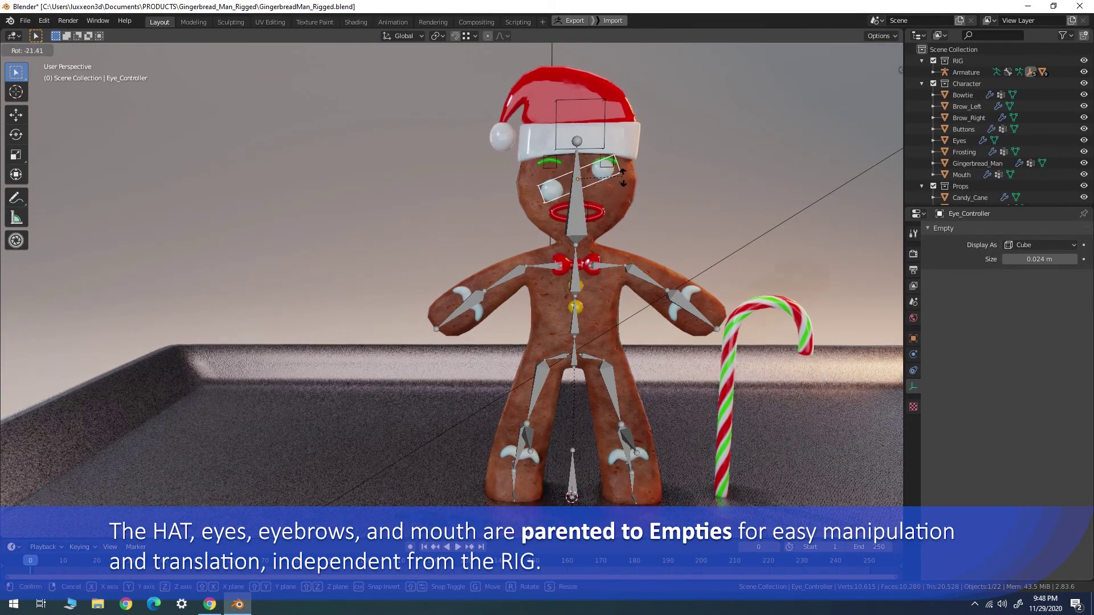
right_click(623, 194)
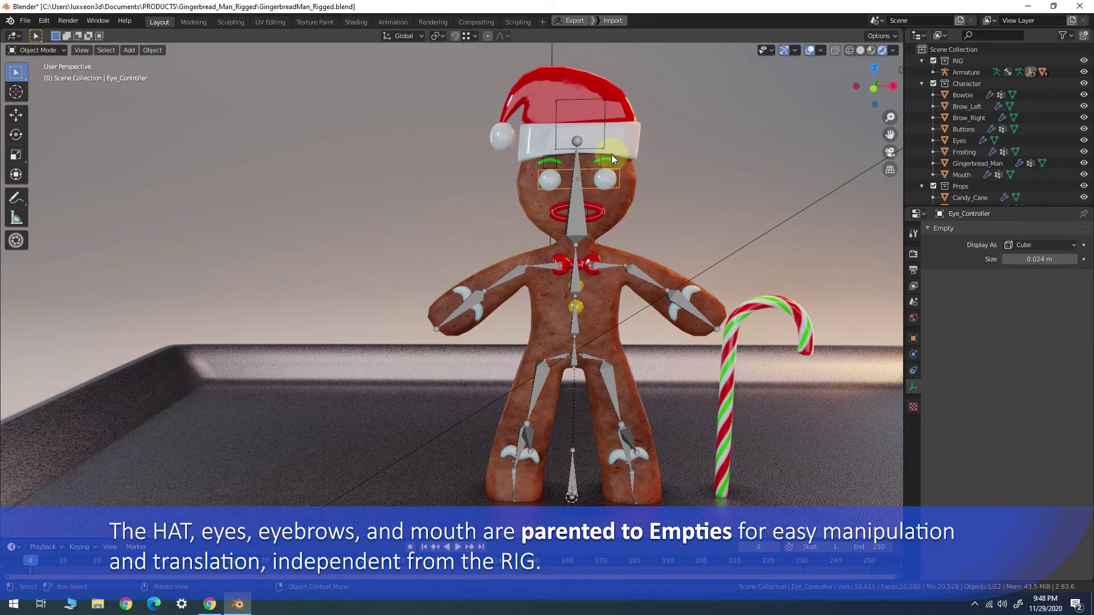
- Tilt the left brow with Brow_Left_Controller, undo it, then select the armature
click(610, 155)
scroll(611, 155, up, 3)
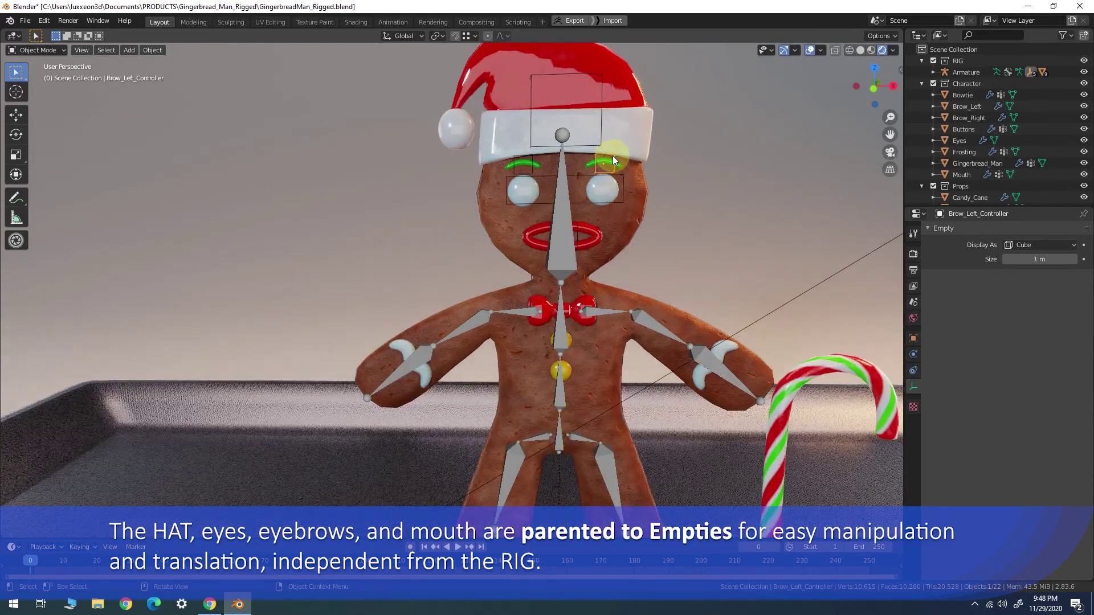
scroll(613, 156, up, 3)
key(r)
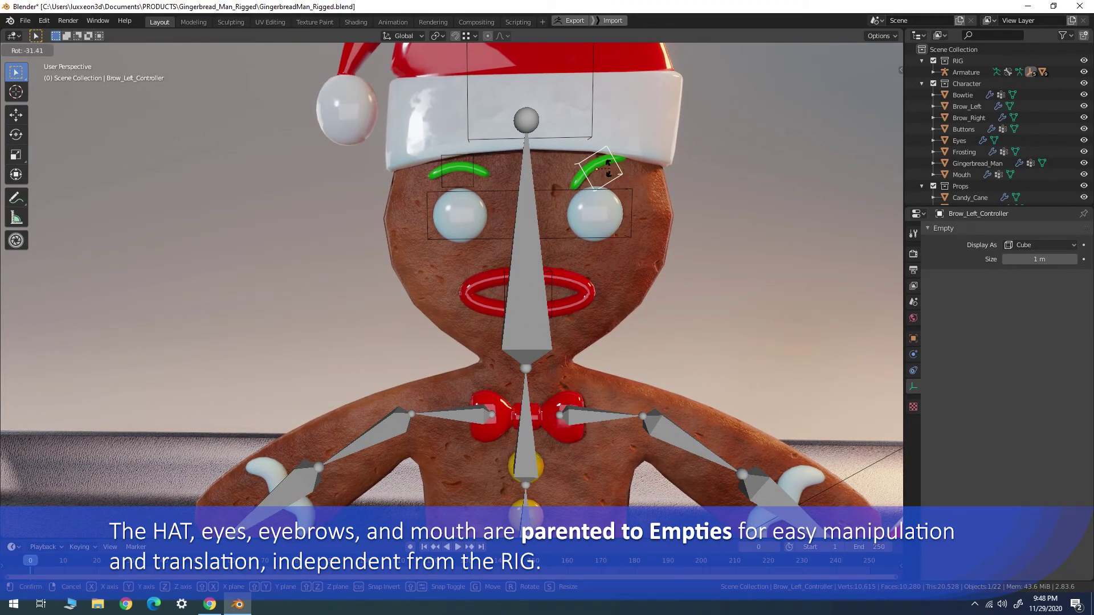
click(620, 182)
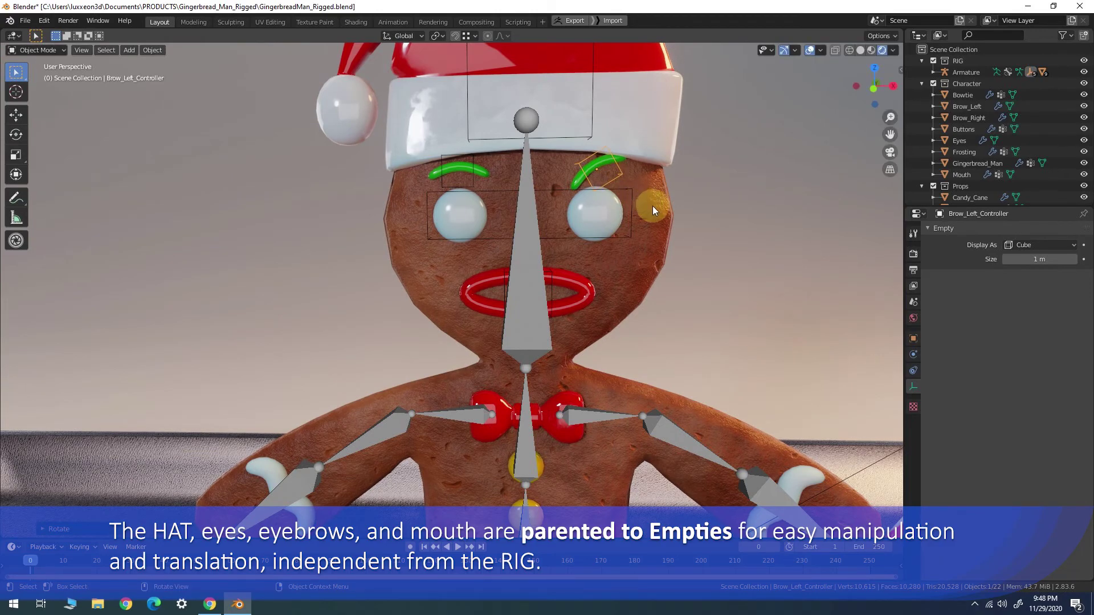
key(ctrl+z)
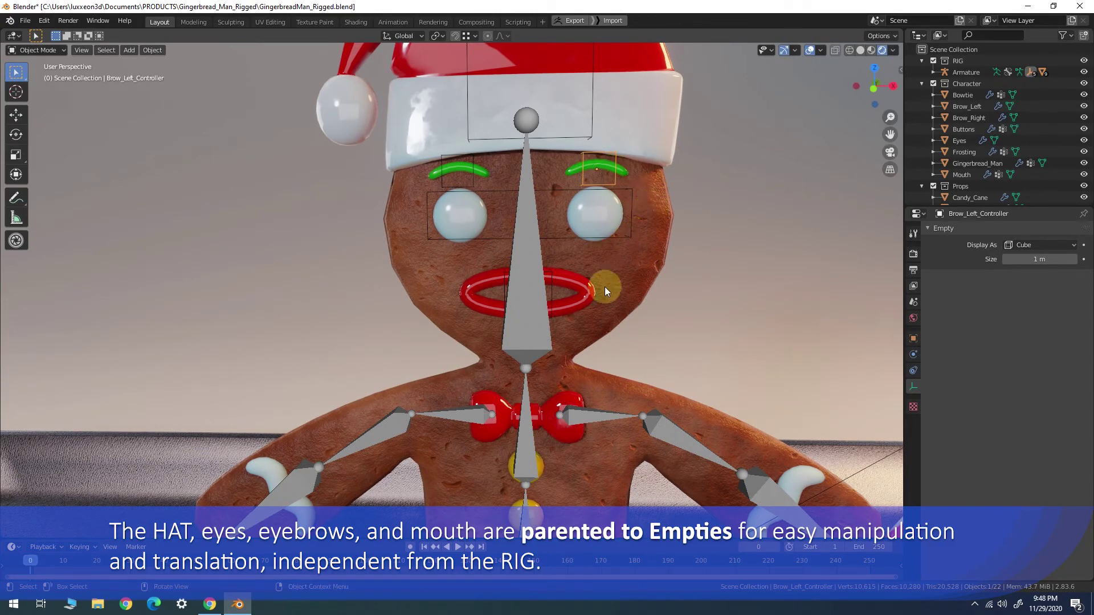
middle_drag(596, 291, 545, 291)
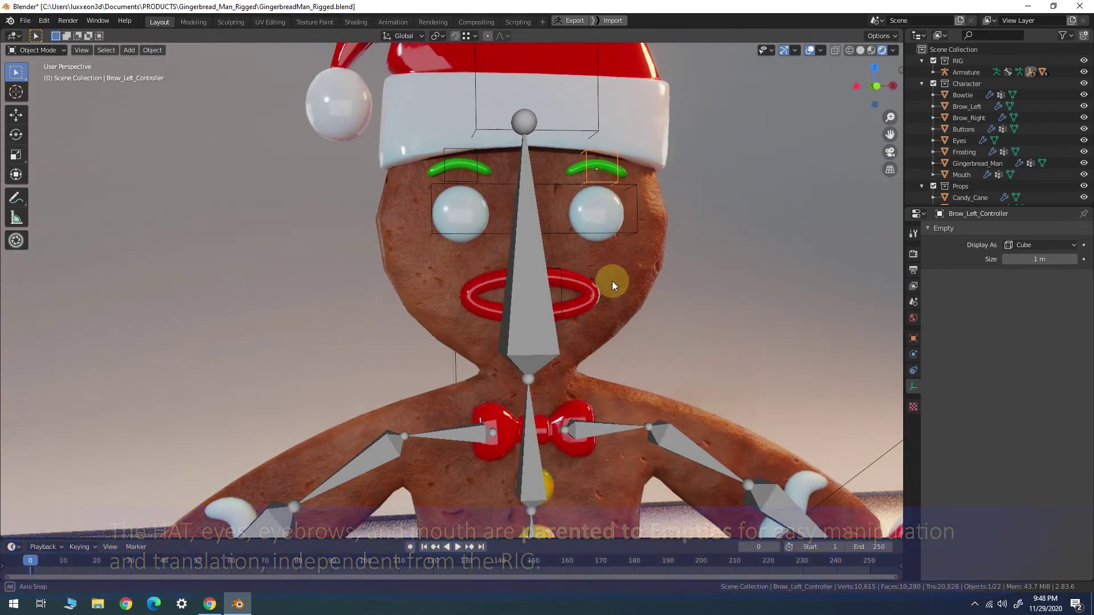
click(530, 297)
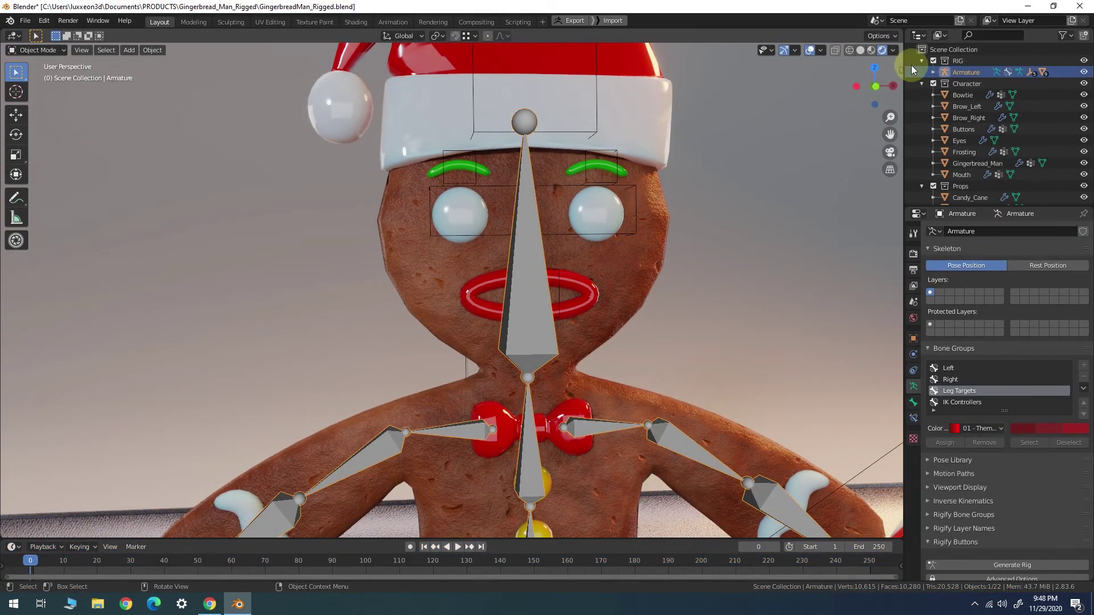
- Hide the RIG collection and try the Eyes shape keys Squint/Blink, Surprise/Fear and Angry/Evil
click(932, 61)
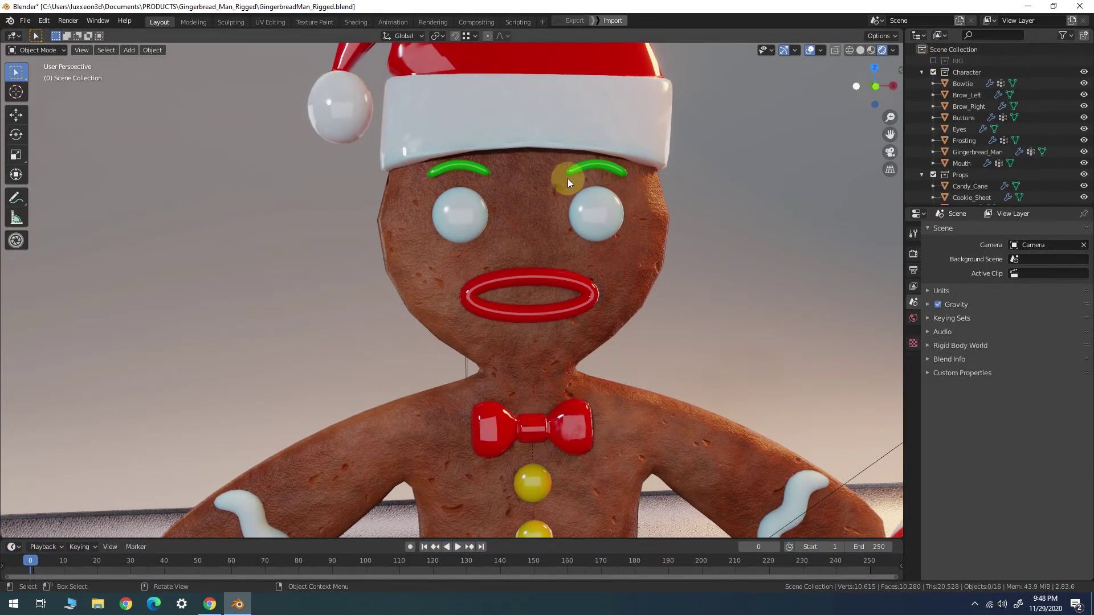
mouse_move(567, 179)
middle_down()
mouse_move(518, 269)
mouse_move(540, 272)
middle_up()
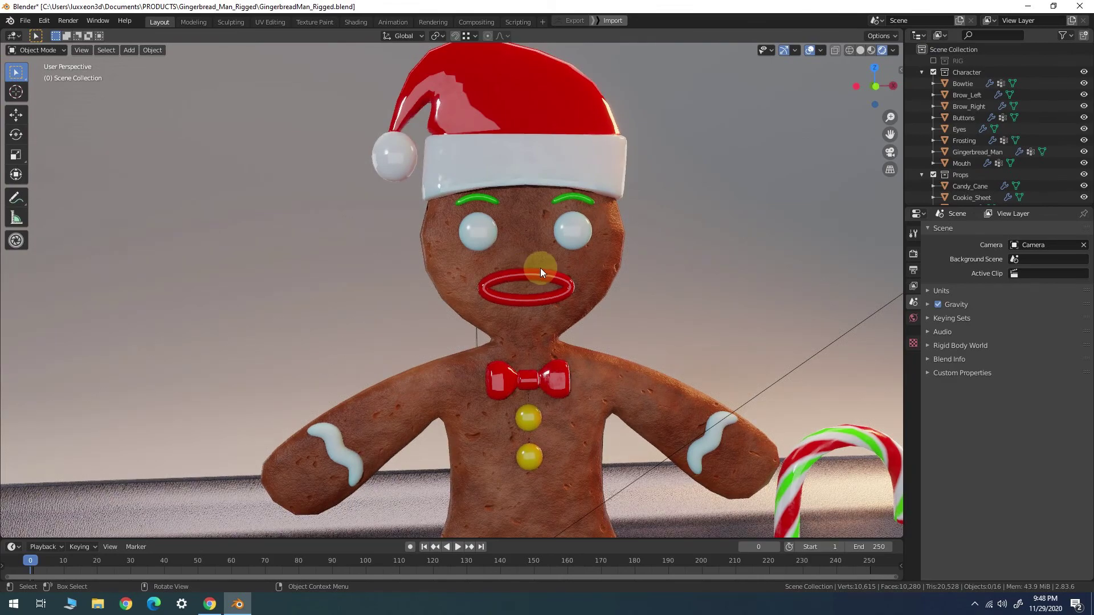
click(570, 231)
click(913, 418)
click(963, 347)
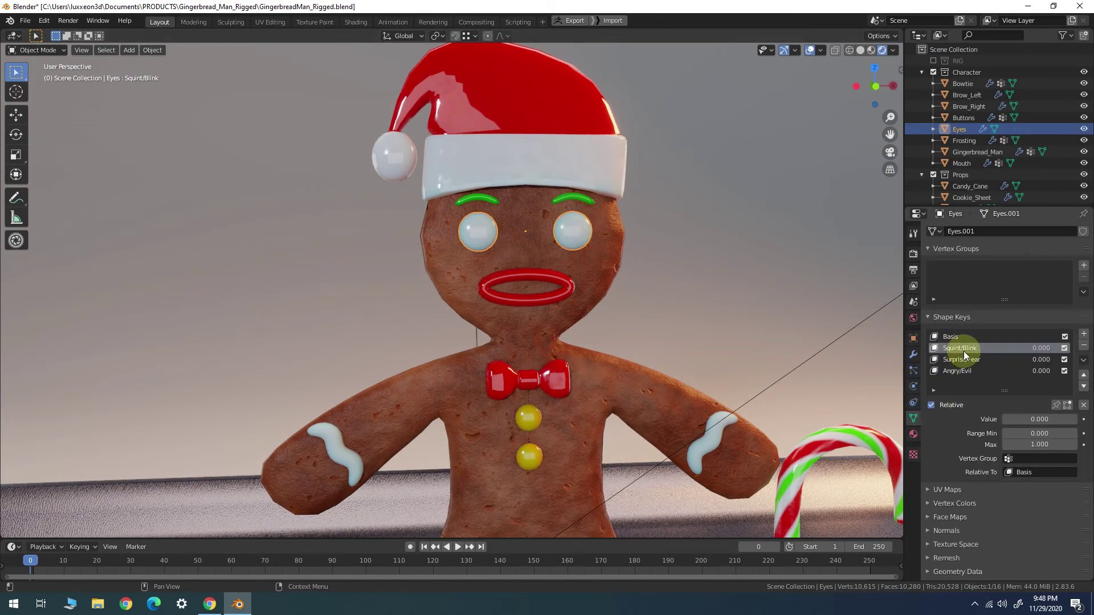
mouse_move(1020, 420)
mouse_down()
mouse_move(1074, 419)
mouse_move(1002, 419)
mouse_move(1085, 419)
mouse_move(1003, 420)
mouse_up()
click(967, 362)
click(959, 371)
- Try the Mouth shape keys Close, Oh and Frown at 1.000, reset them, and zoom out
click(527, 274)
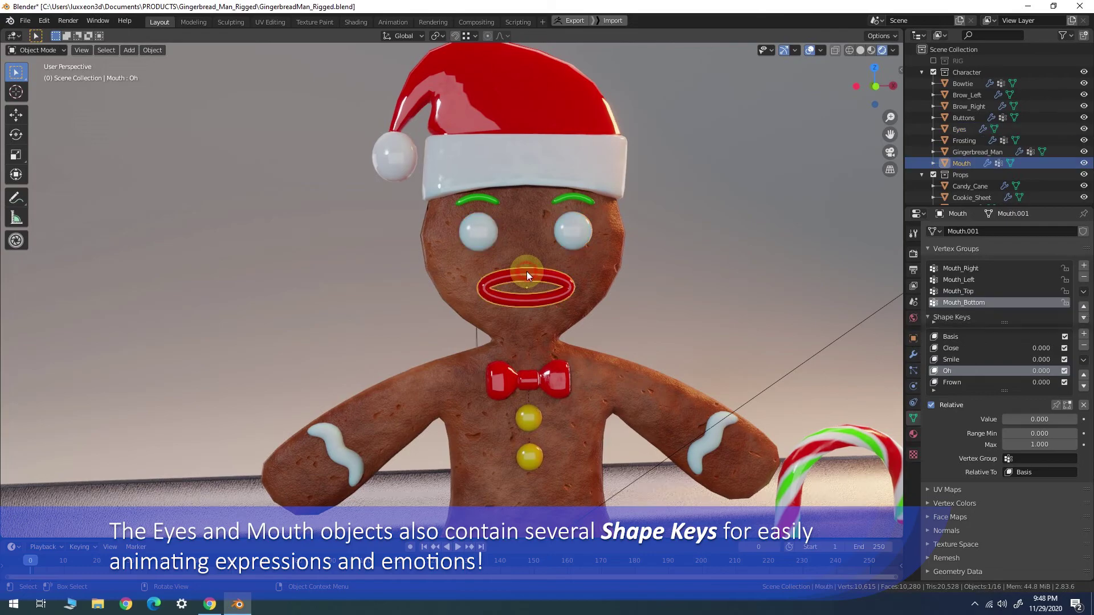
click(960, 371)
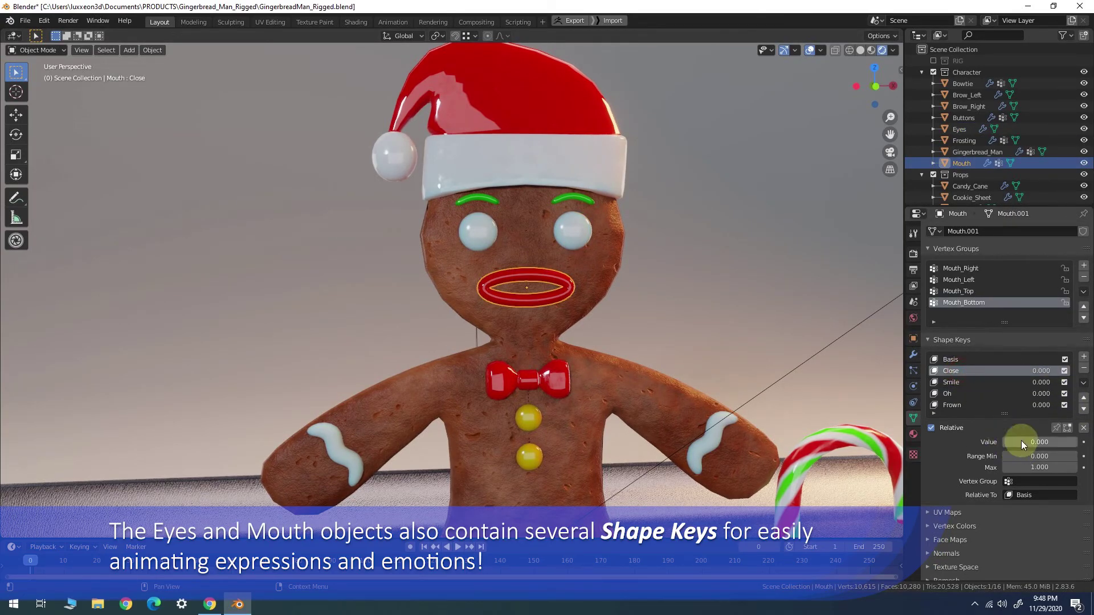
mouse_move(1019, 442)
mouse_down()
mouse_move(1076, 442)
mouse_move(691, 396)
mouse_up()
click(961, 395)
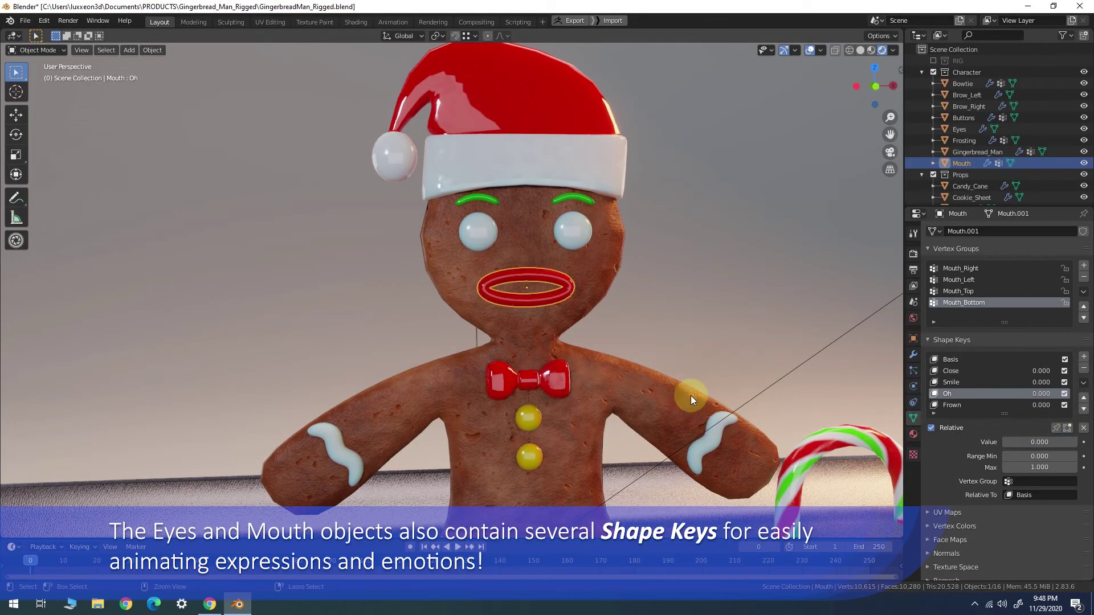
click(964, 405)
drag(1024, 442, 1076, 442)
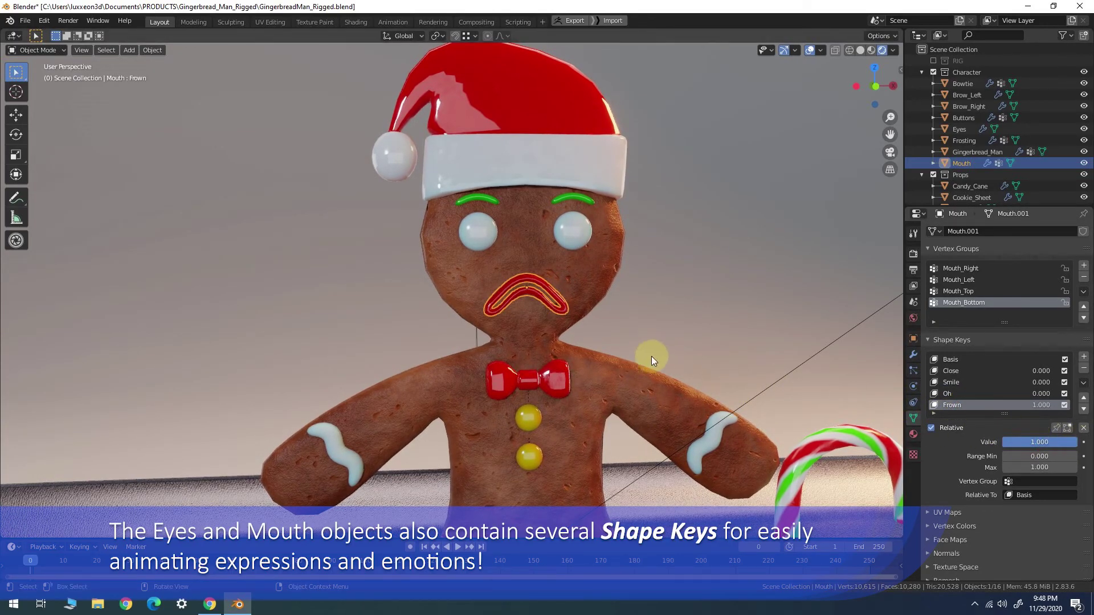
key(ctrl+z)
scroll(986, 378, down, 2)
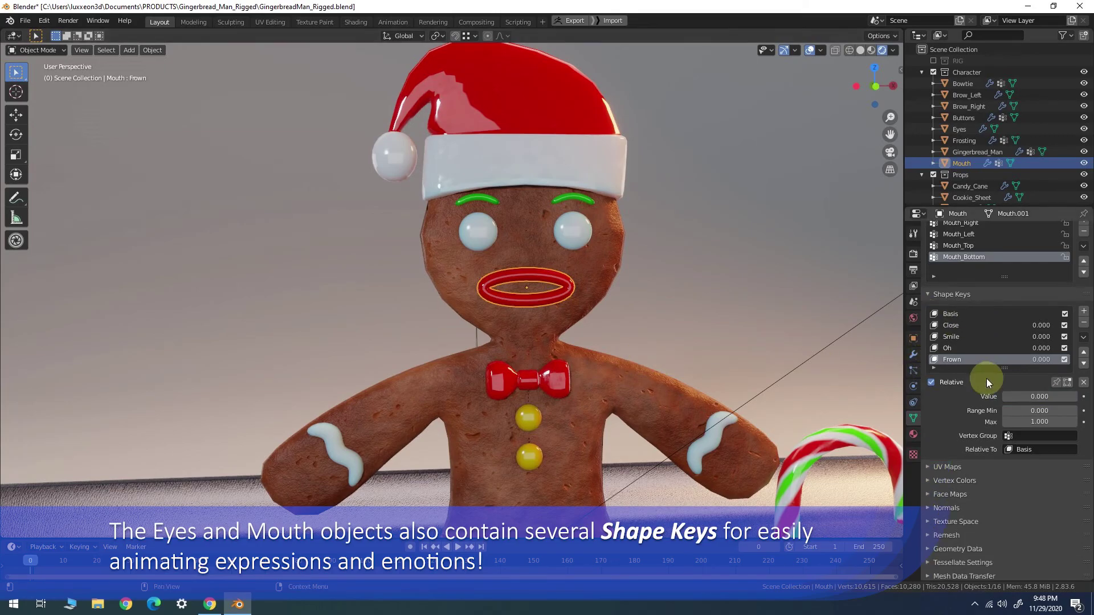
scroll(489, 265, down, 4)
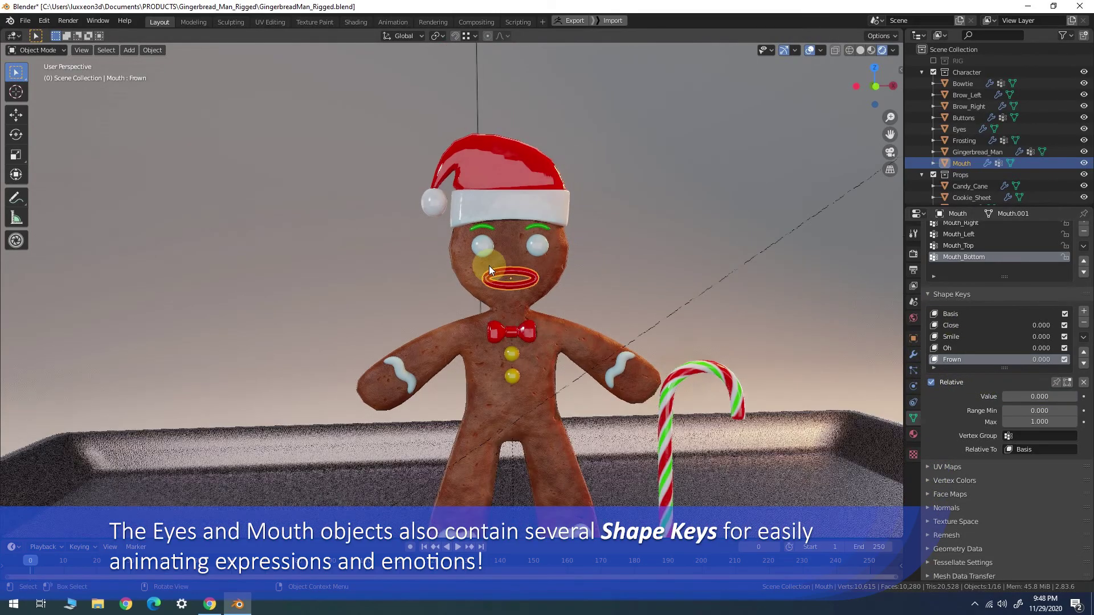
mouse_move(531, 356)
middle_down()
mouse_move(531, 370)
mouse_move(587, 367)
middle_up()
- Switch to the Shading workspace and show the hat's Hat_Red material nodes
click(355, 22)
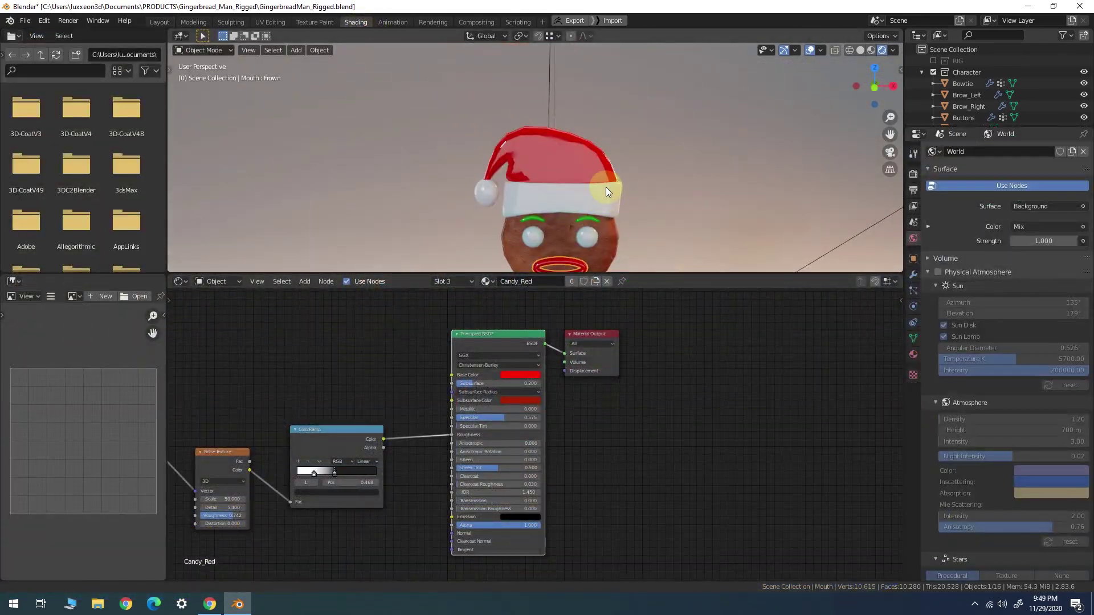
middle_drag(606, 191, 601, 175)
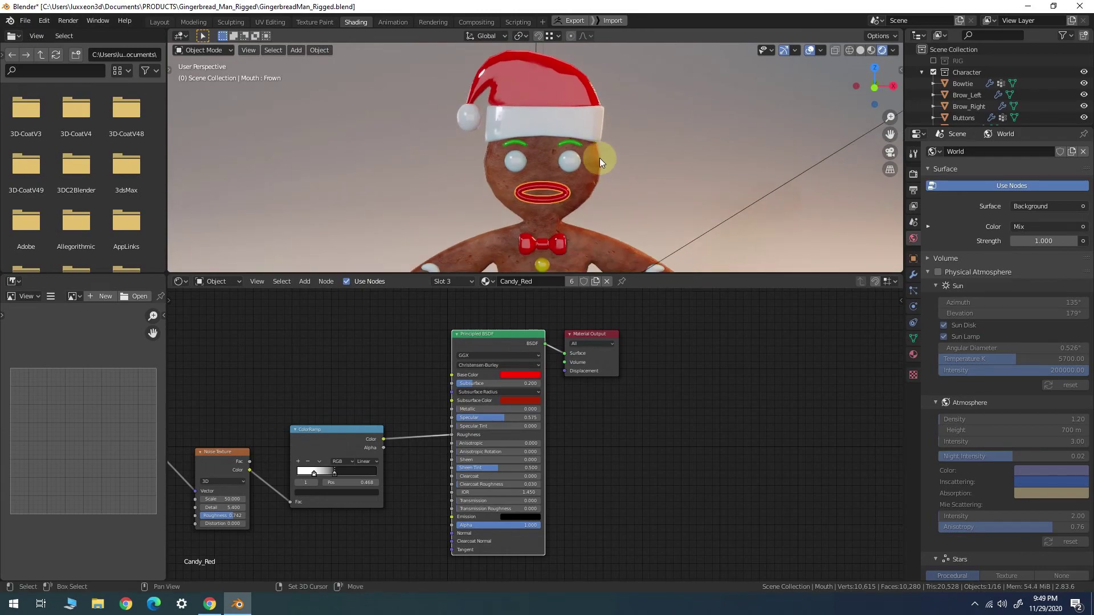
click(592, 126)
mouse_move(317, 376)
middle_down()
mouse_move(537, 342)
mouse_move(650, 354)
mouse_move(558, 351)
middle_up()
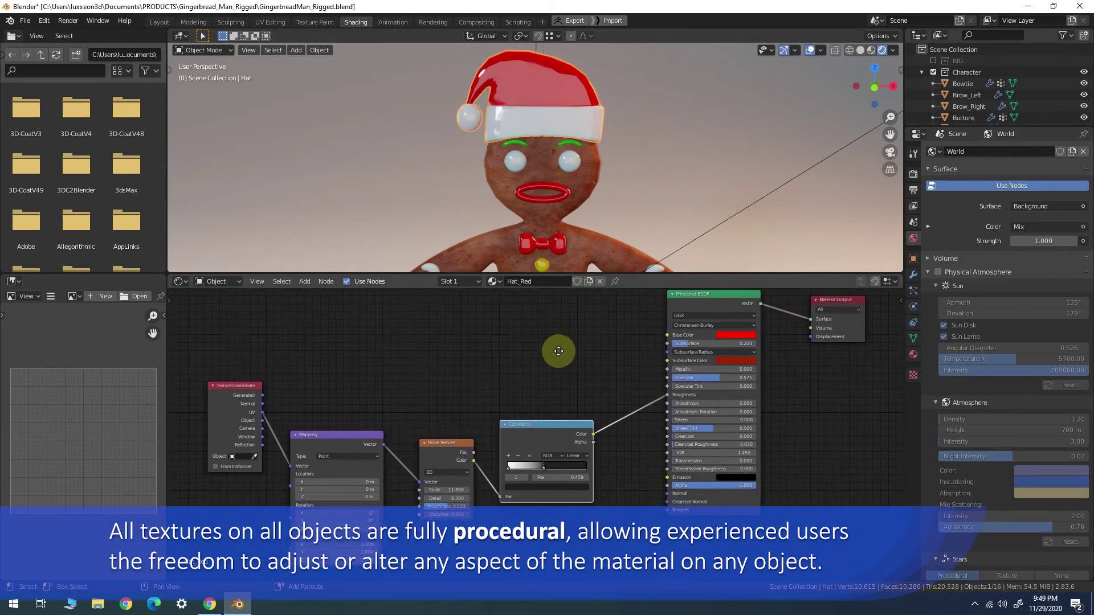
- Select the gingerbread body and bring its material node tree into view
click(541, 163)
mouse_move(531, 426)
middle_down()
mouse_move(665, 462)
mouse_move(649, 482)
mouse_move(735, 525)
middle_up()
scroll(644, 470, down, 1)
scroll(643, 474, down, 2)
scroll(641, 477, down, 2)
scroll(640, 479, down, 1)
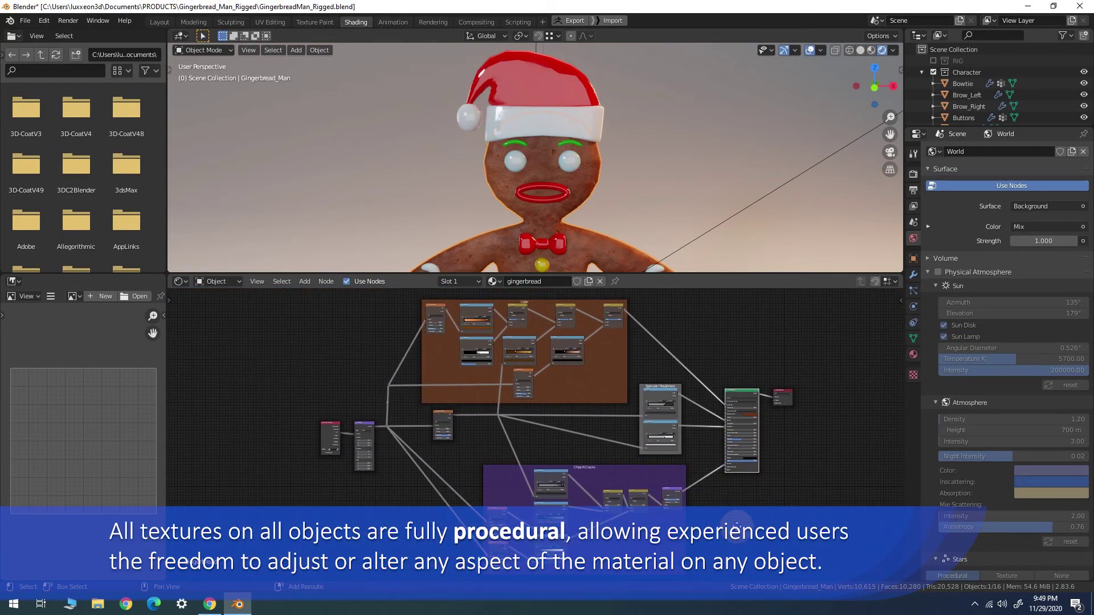
click(504, 212)
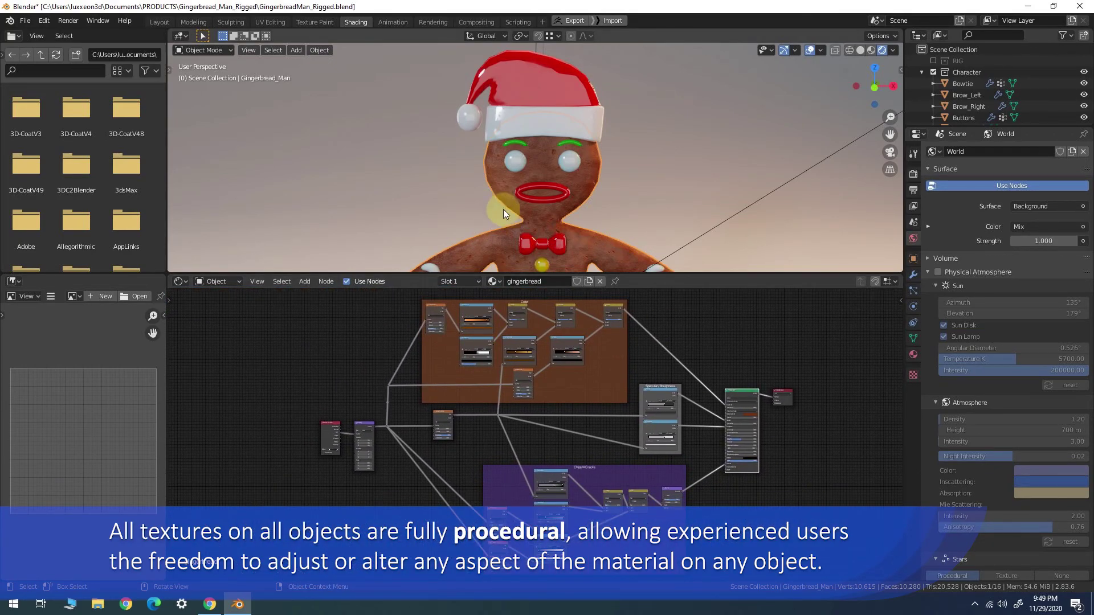
middle_drag(619, 238, 630, 177)
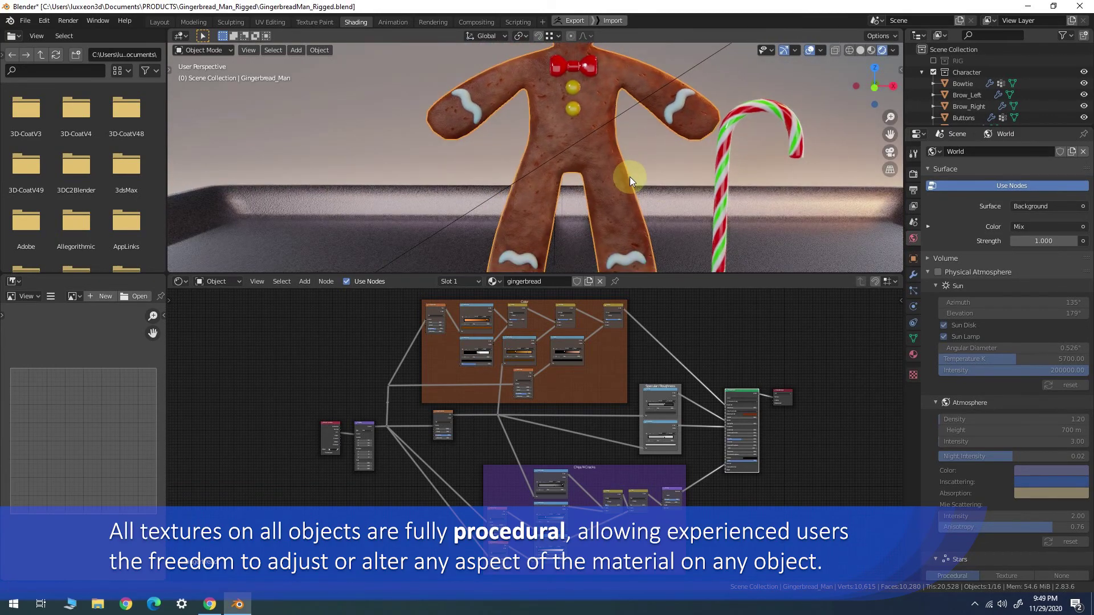
- Browse the Frosting_White and Cookie_Sheet material node trees
click(628, 260)
middle_drag(762, 452, 520, 386)
click(395, 206)
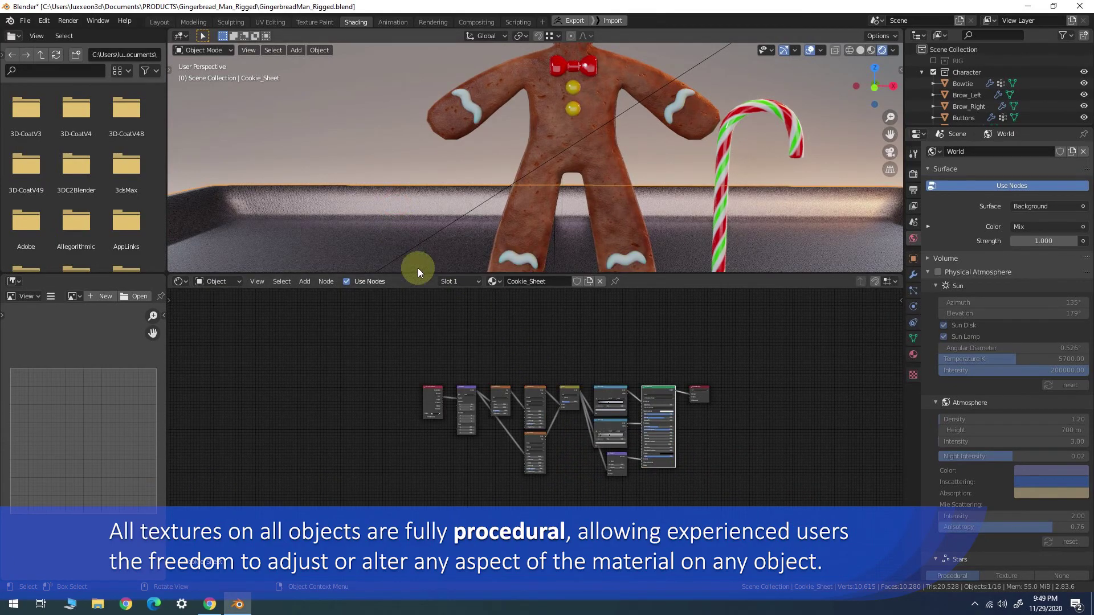
scroll(562, 374, down, 2)
scroll(561, 374, up, 1)
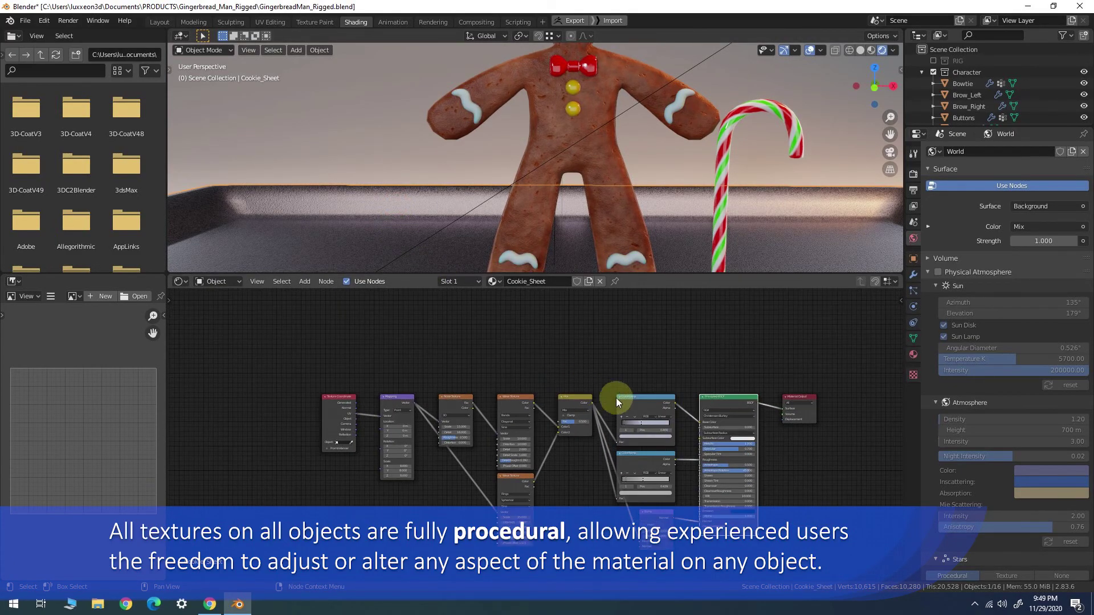
middle_drag(616, 398, 613, 356)
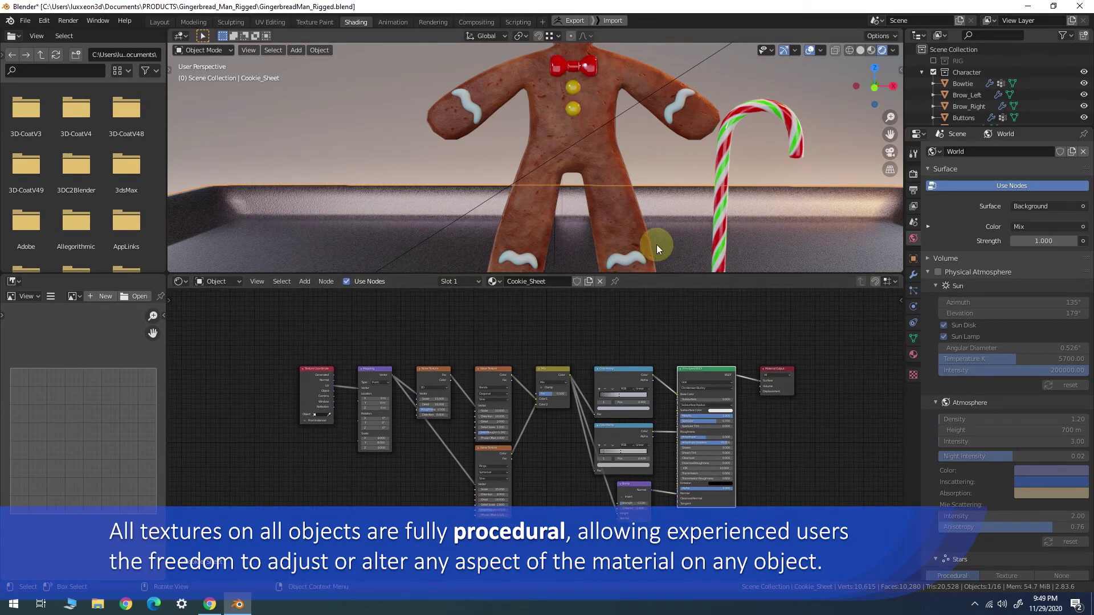
mouse_move(658, 231)
middle_down()
mouse_move(716, 178)
mouse_move(761, 109)
mouse_move(596, 106)
mouse_move(629, 255)
mouse_move(627, 53)
middle_up()
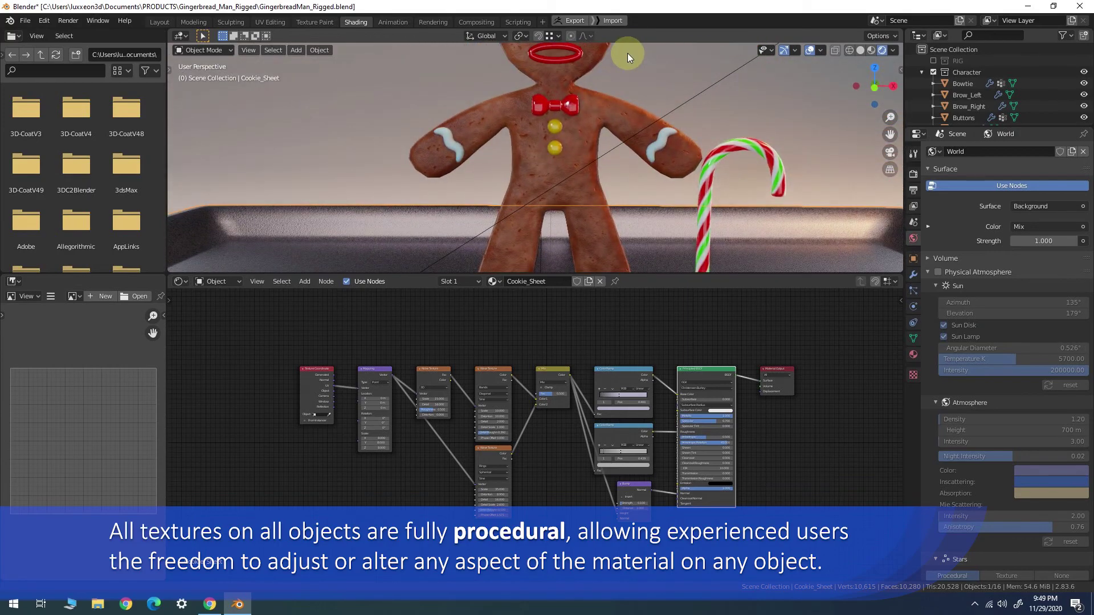
scroll(749, 175, up, 2)
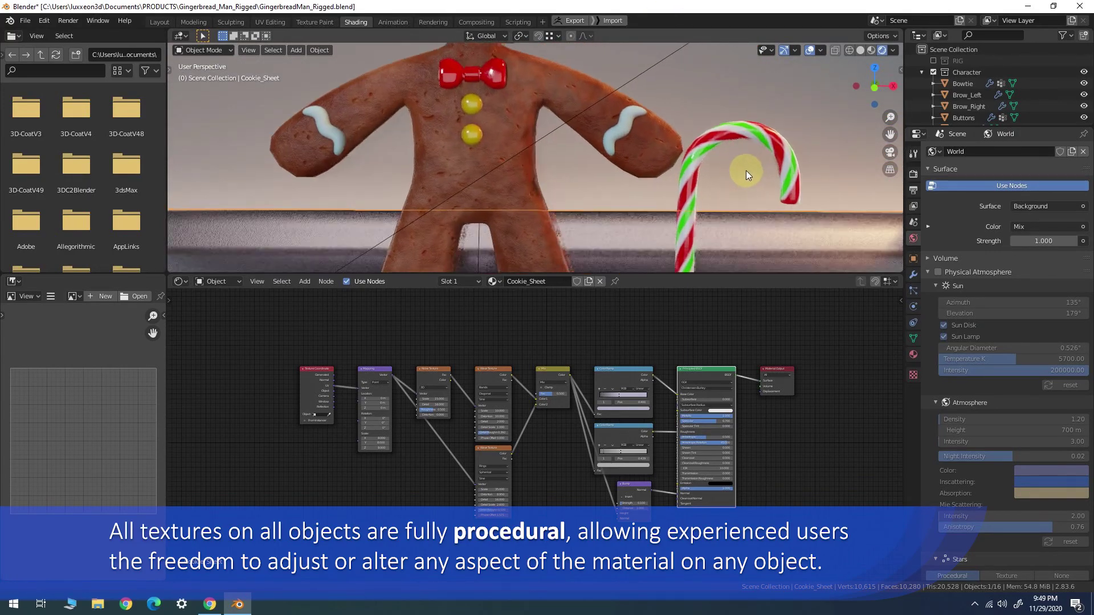
scroll(745, 169, up, 3)
- Select the candy cane, bring its Candy_Cane node tree into view, and orbit around the cane
click(685, 112)
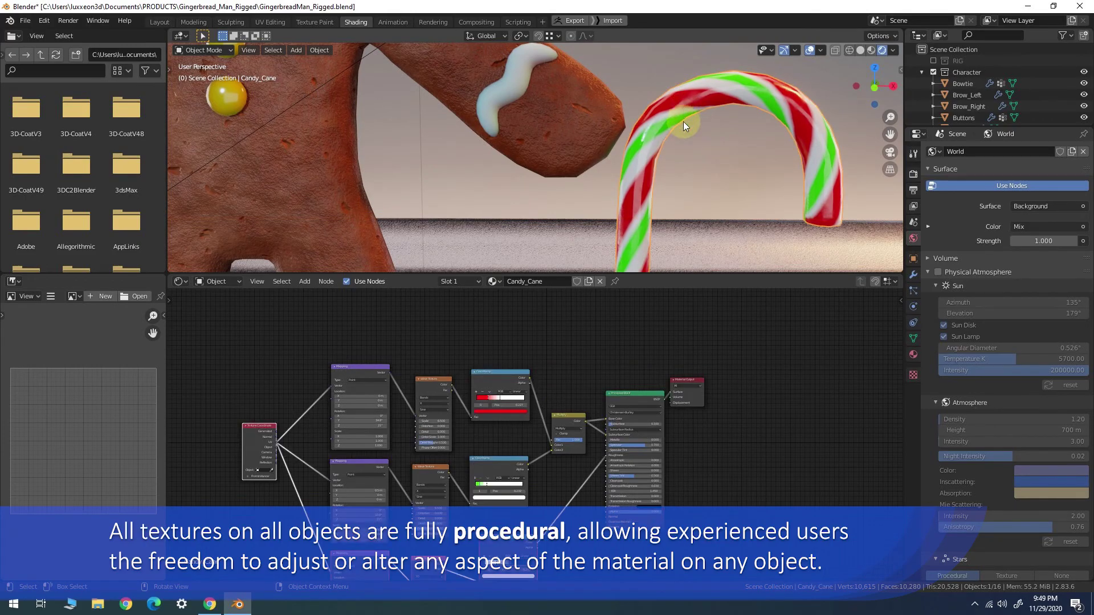
middle_drag(671, 211, 662, 152)
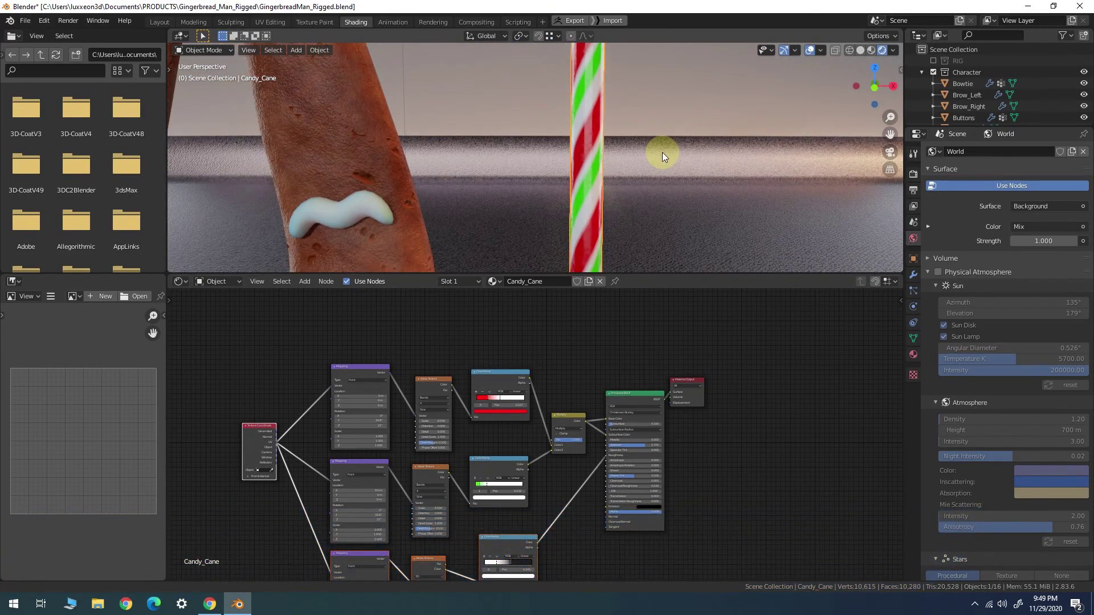
middle_drag(693, 488, 729, 442)
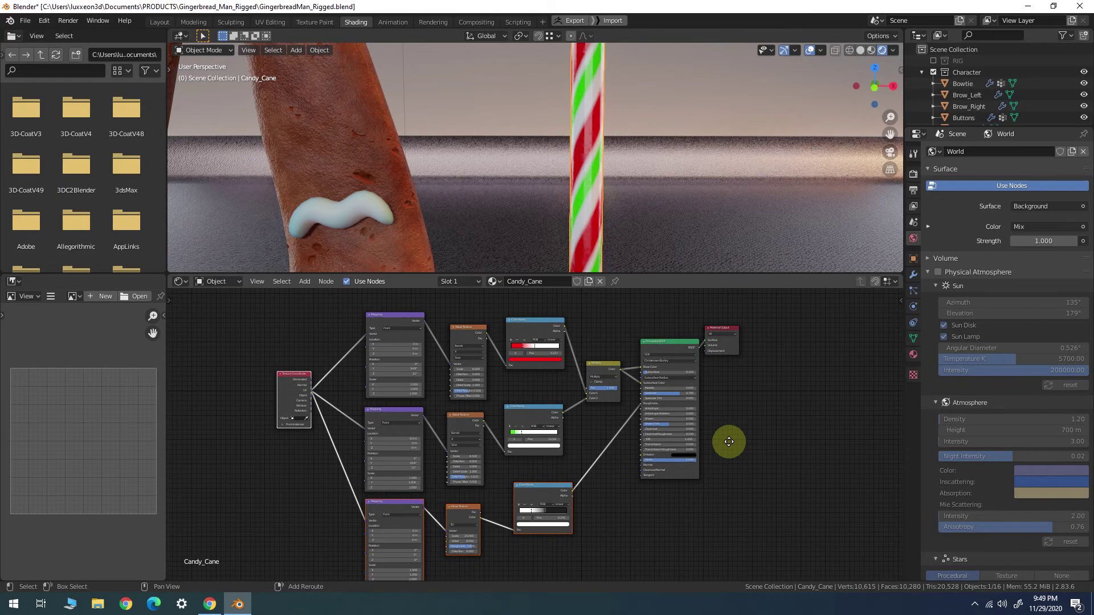
scroll(590, 136, down, 3)
scroll(590, 138, down, 2)
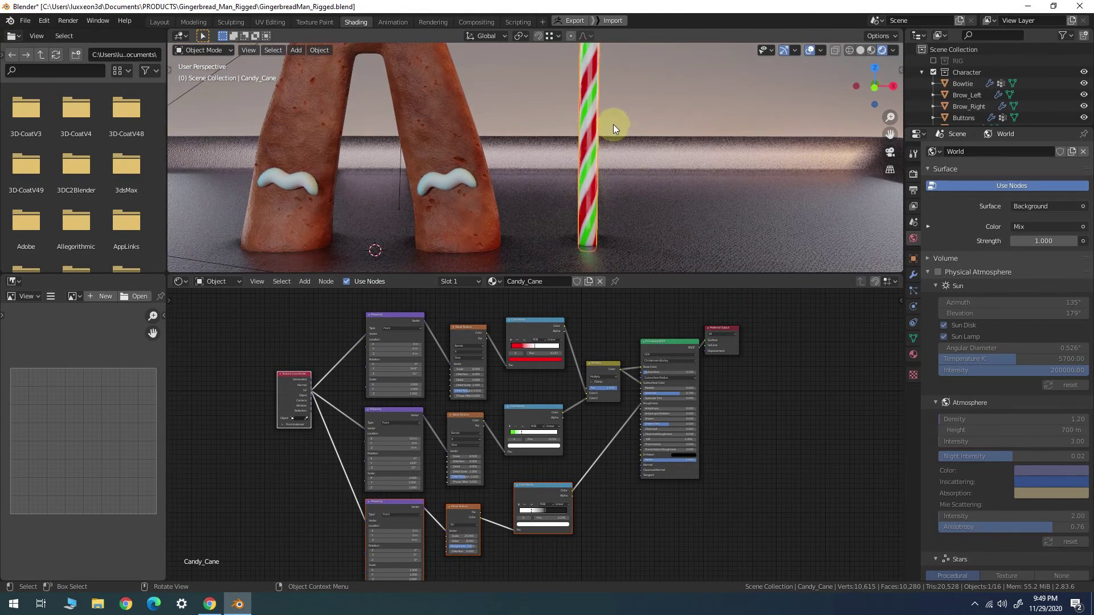
mouse_move(613, 124)
middle_down()
mouse_move(627, 191)
mouse_move(551, 143)
mouse_move(382, 163)
mouse_move(481, 146)
mouse_move(648, 165)
mouse_move(549, 140)
mouse_move(651, 198)
middle_up()
scroll(624, 149, down, 2)
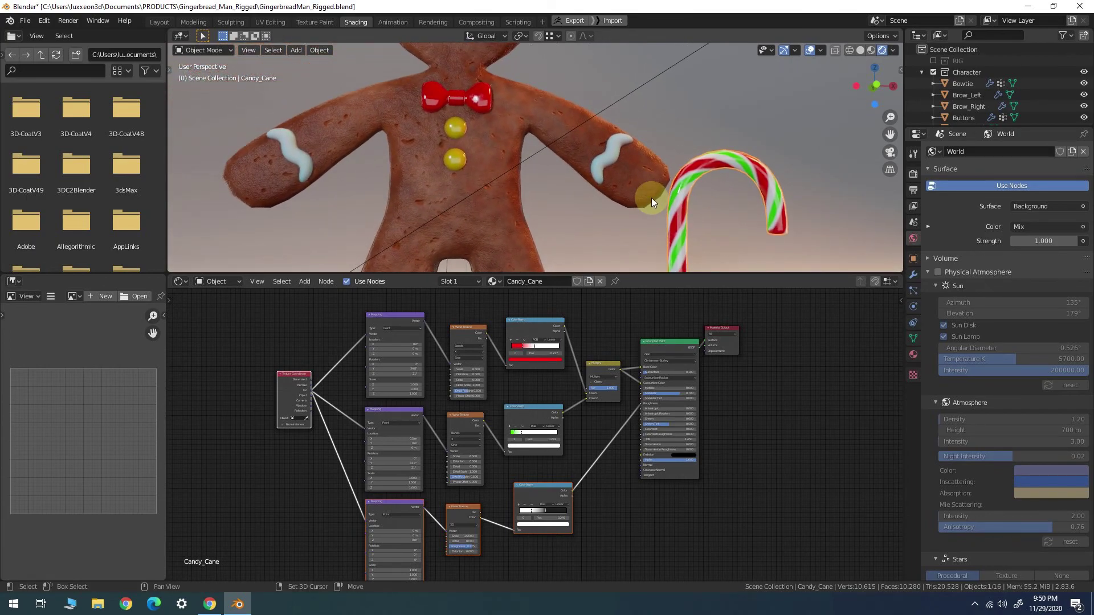
scroll(622, 189, down, 3)
scroll(628, 177, down, 2)
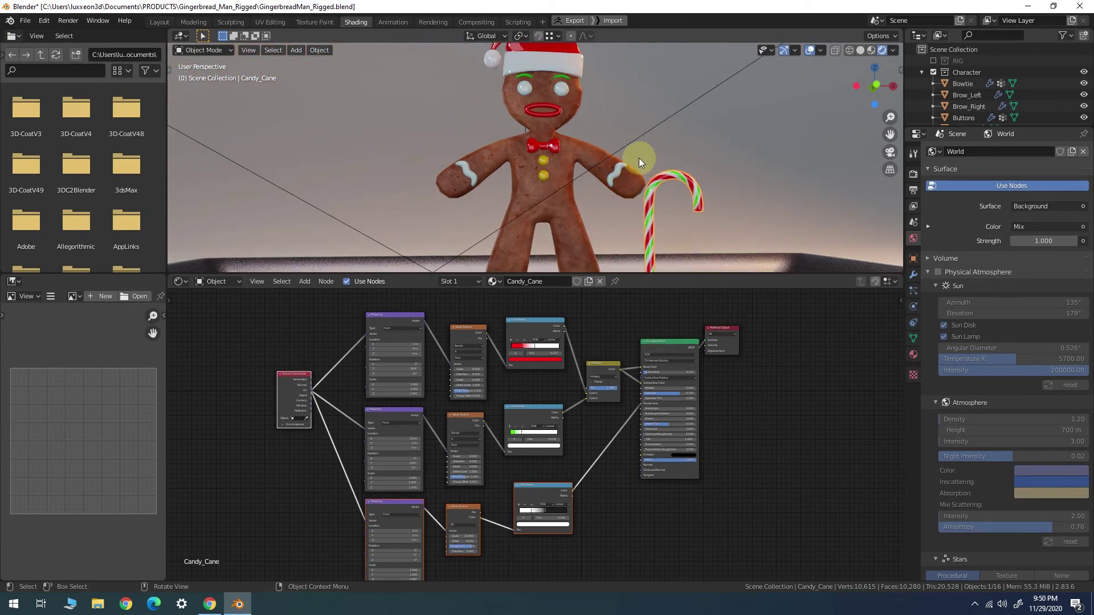
middle_drag(639, 159, 633, 169)
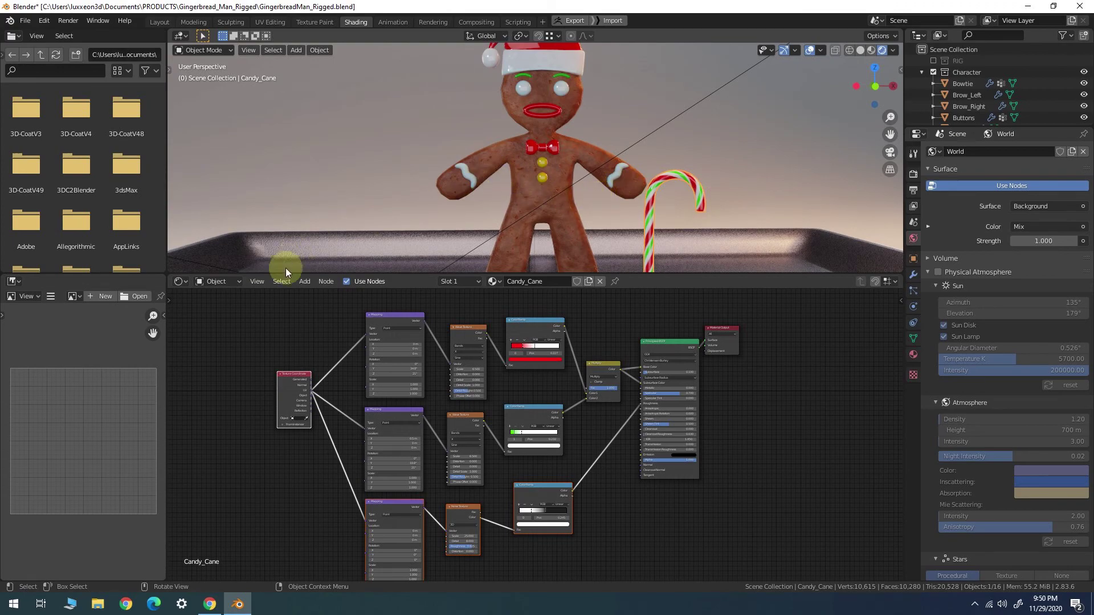
- Show the World shader nodes, then briefly exclude and restore the Scene collection
click(224, 306)
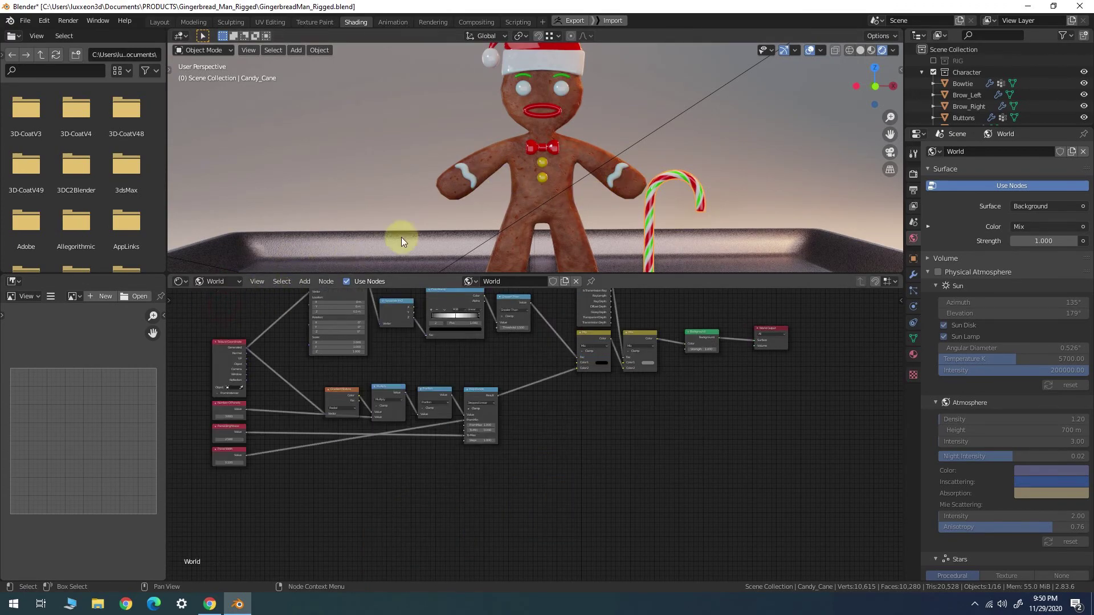
scroll(507, 144, down, 3)
middle_drag(507, 145, 408, 146)
scroll(1038, 92, down, 3)
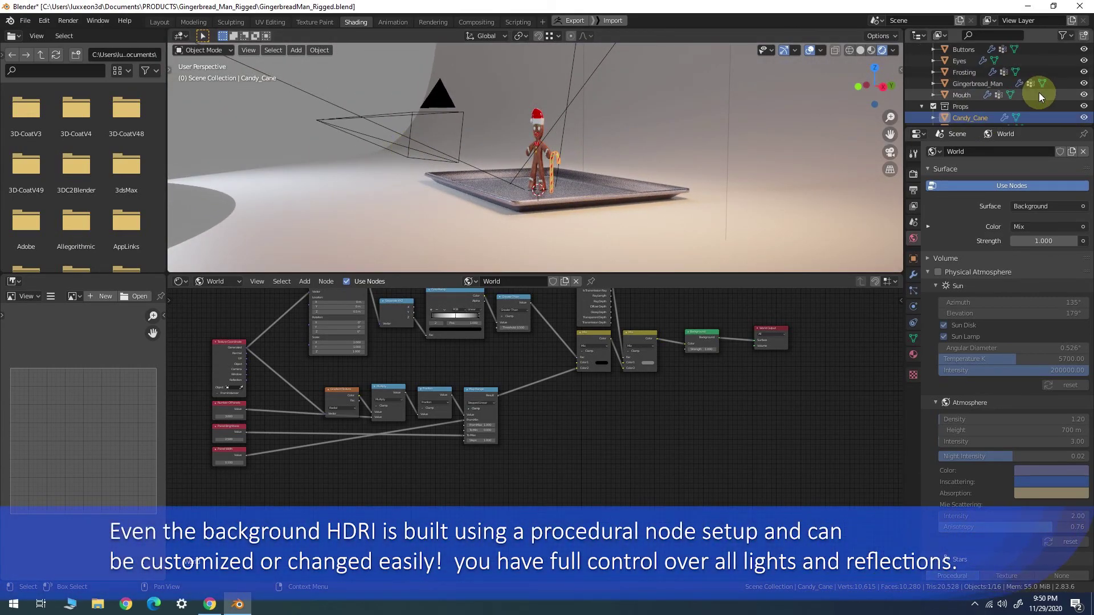
scroll(1031, 92, down, 2)
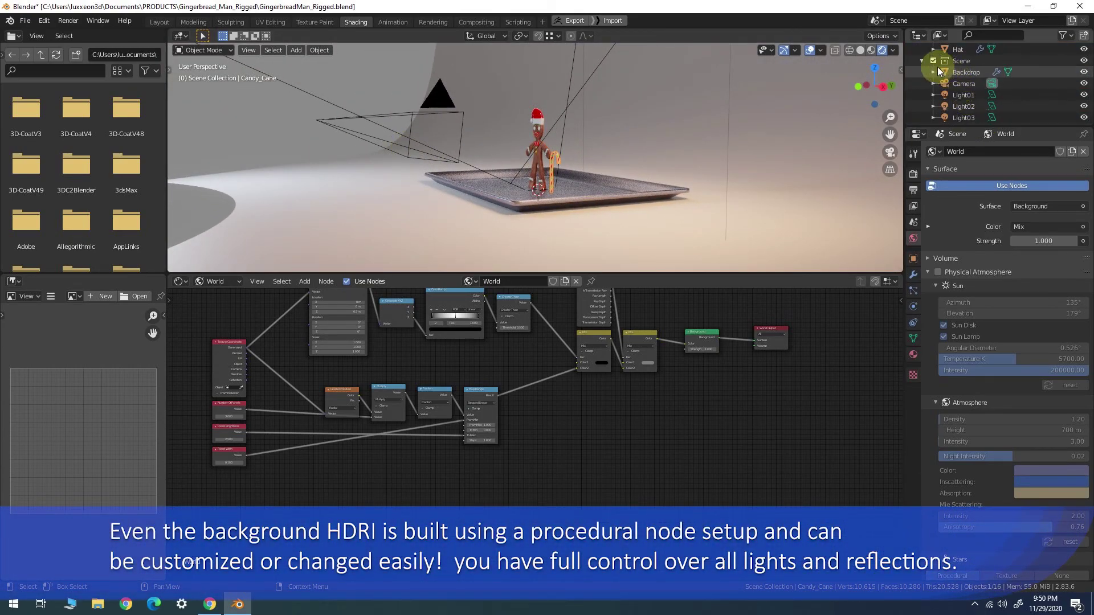
click(933, 106)
middle_drag(505, 190, 588, 187)
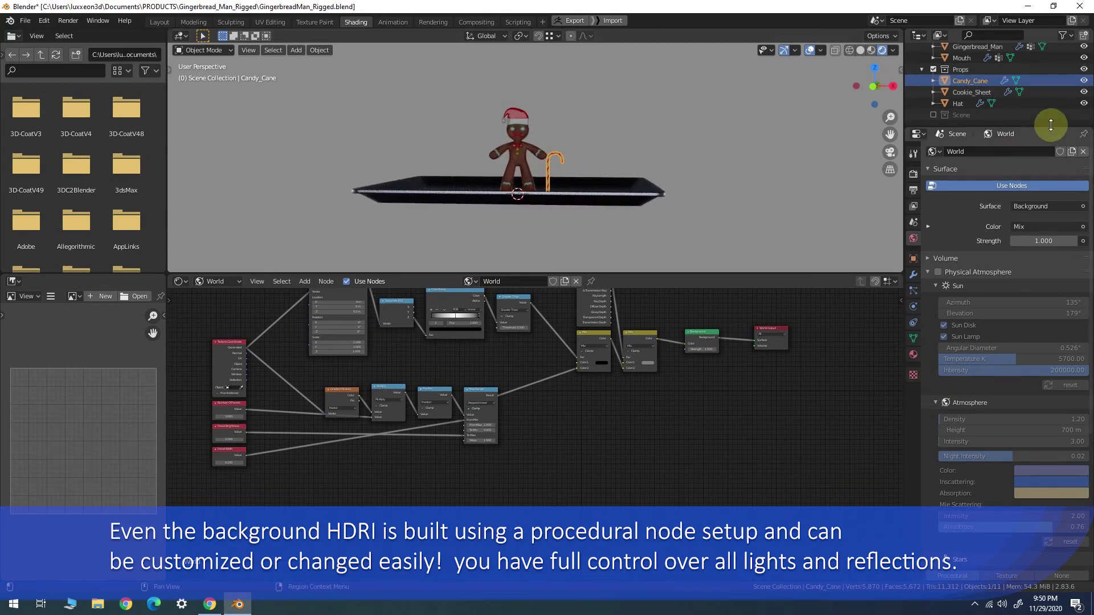
click(933, 115)
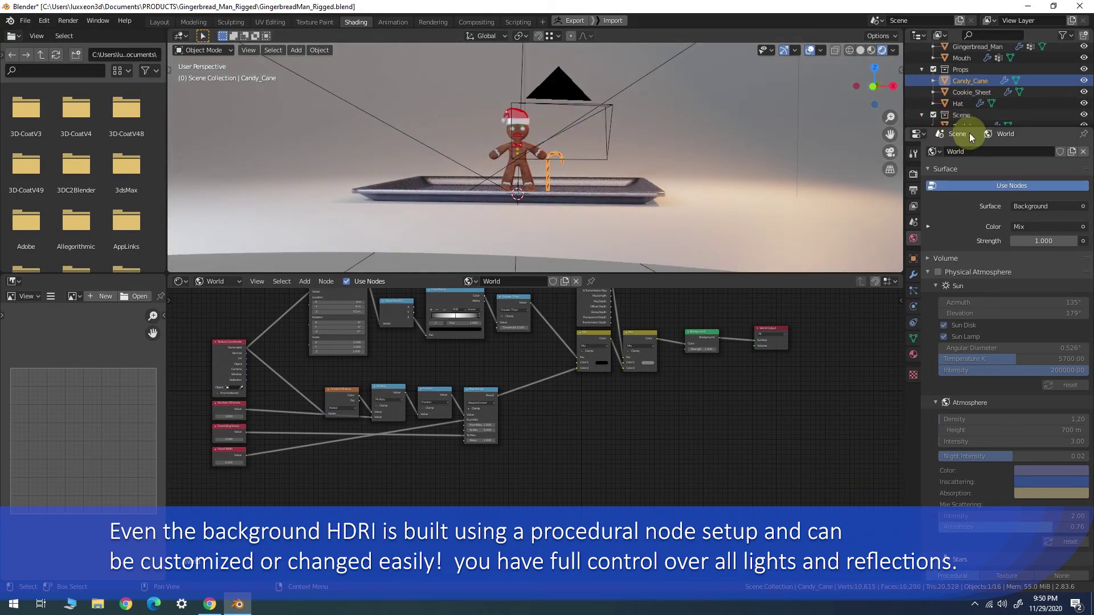
scroll(1066, 118, down, 3)
- Hide Light03, Light02 and Light01 in the viewport
click(1084, 115)
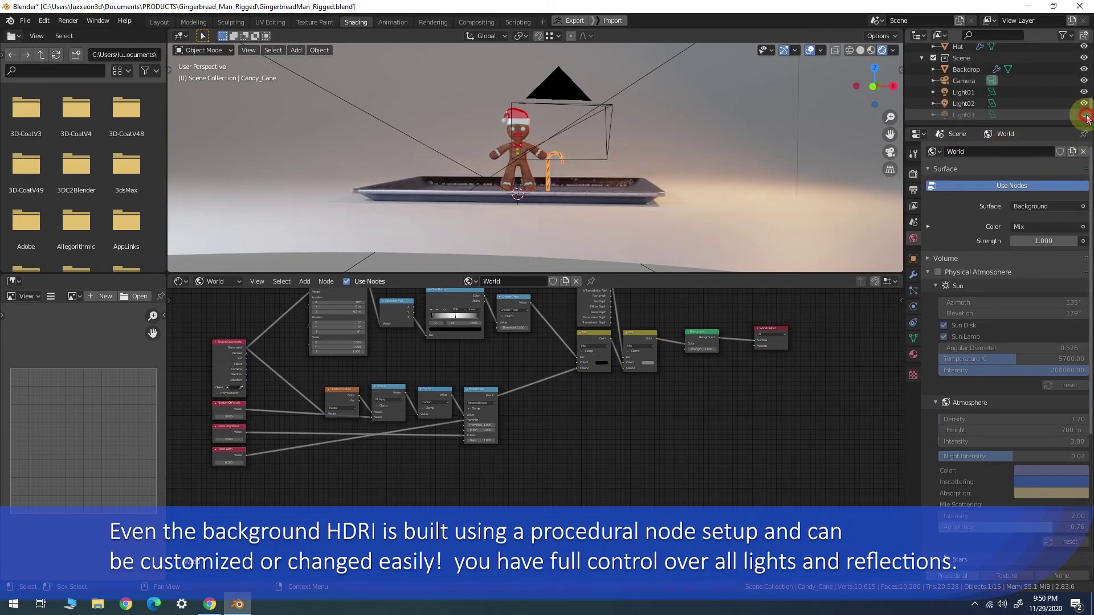
click(1084, 104)
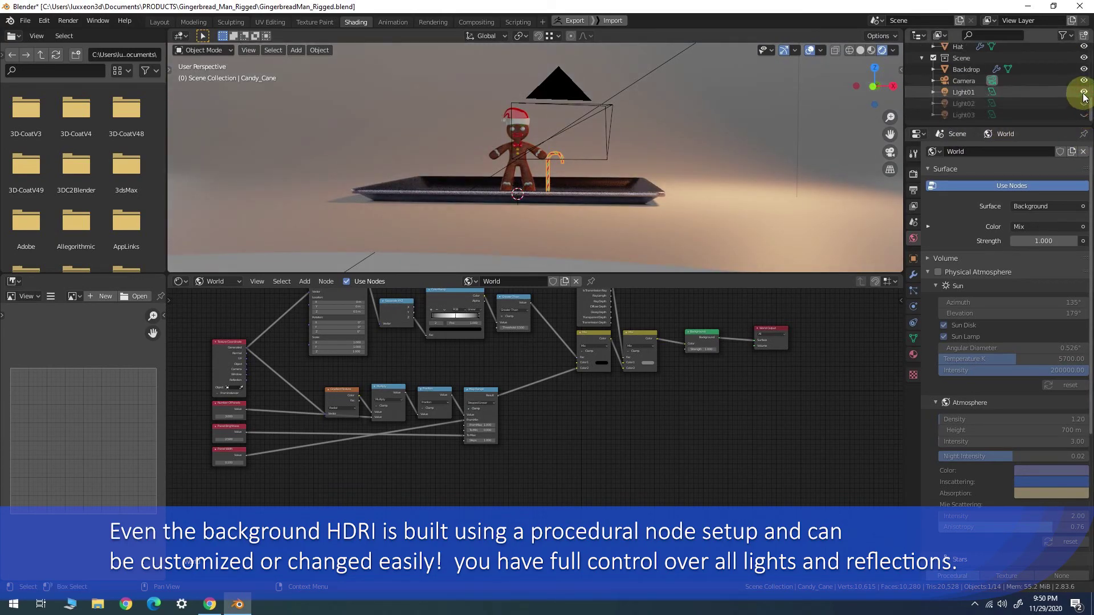
click(1084, 91)
middle_drag(519, 136, 481, 134)
mouse_move(590, 366)
middle_down()
mouse_move(616, 419)
mouse_move(666, 391)
middle_up()
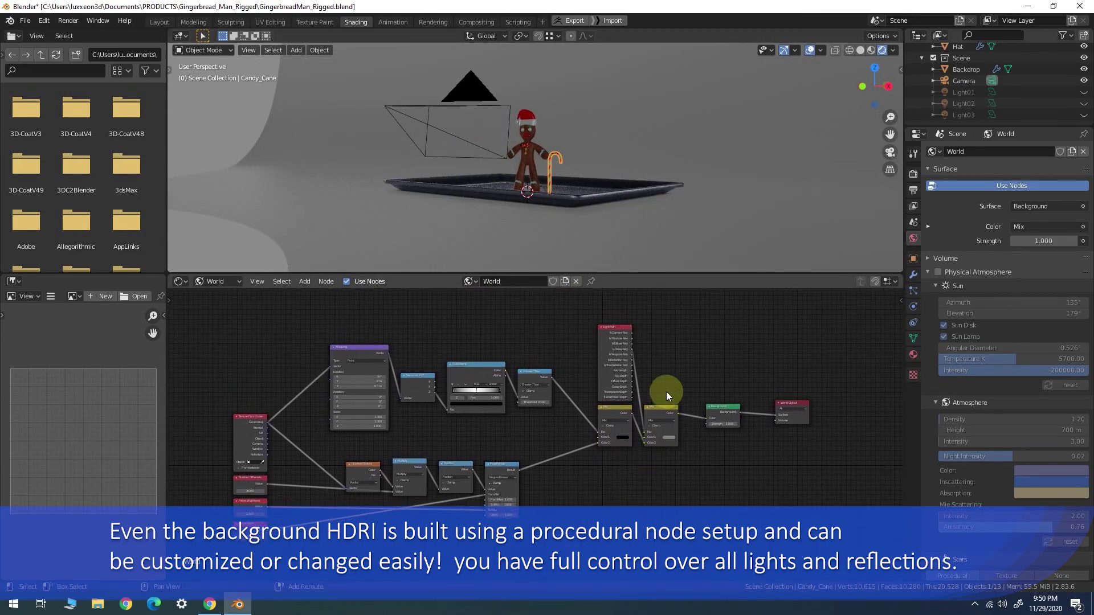
- Disconnect the Is Glossy Ray link and darken the second Mix node's Color1 to black
scroll(640, 344, up, 2)
scroll(643, 347, up, 2)
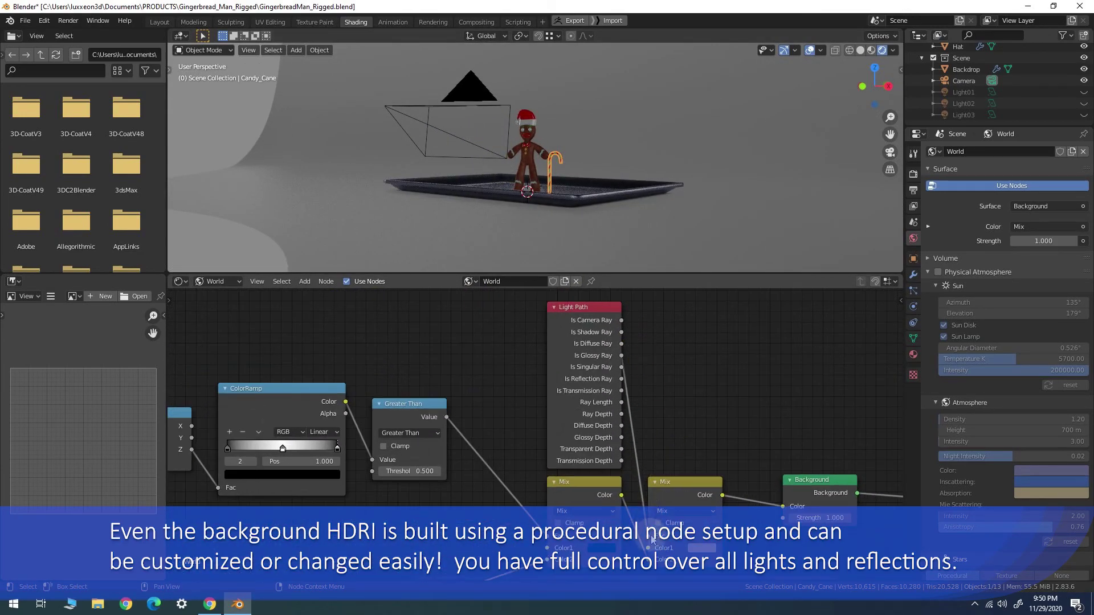
drag(651, 442, 652, 439)
middle_drag(433, 101, 375, 115)
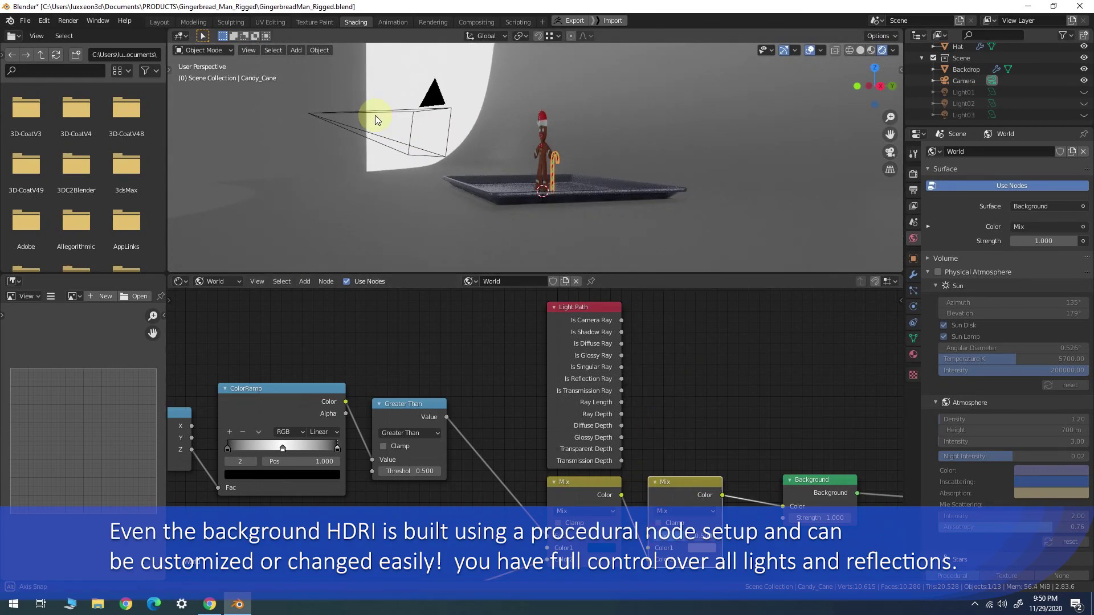
click(700, 550)
drag(782, 431, 779, 472)
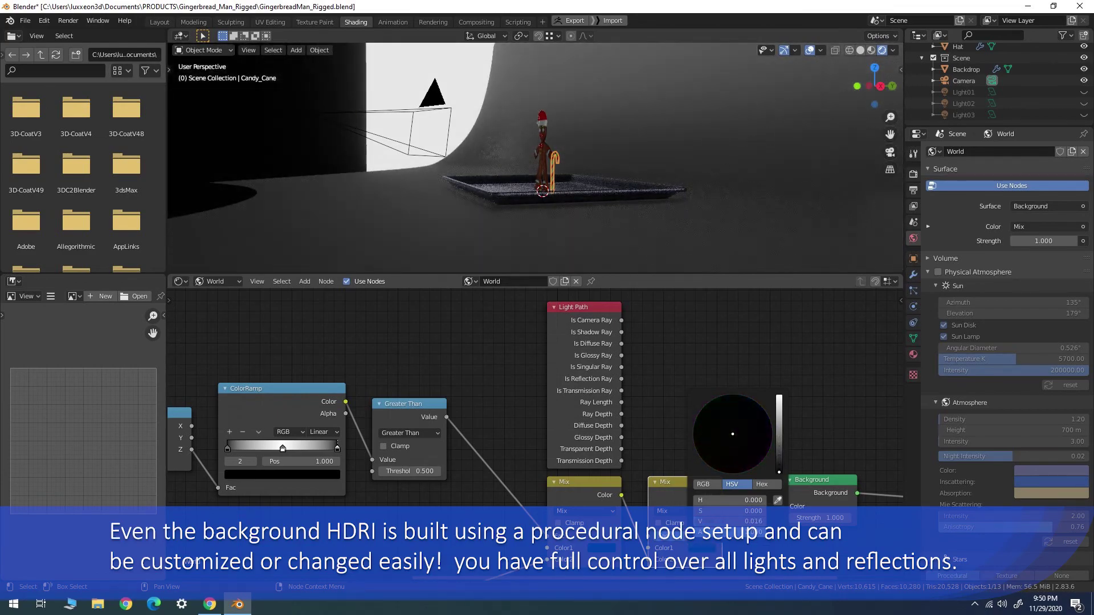
- Hide the Backdrop object and reconnect the world background link so it turns black
mouse_move(529, 182)
middle_down()
mouse_move(460, 187)
mouse_move(720, 180)
mouse_move(532, 200)
mouse_move(672, 188)
mouse_move(682, 211)
mouse_move(701, 202)
middle_up()
click(1083, 69)
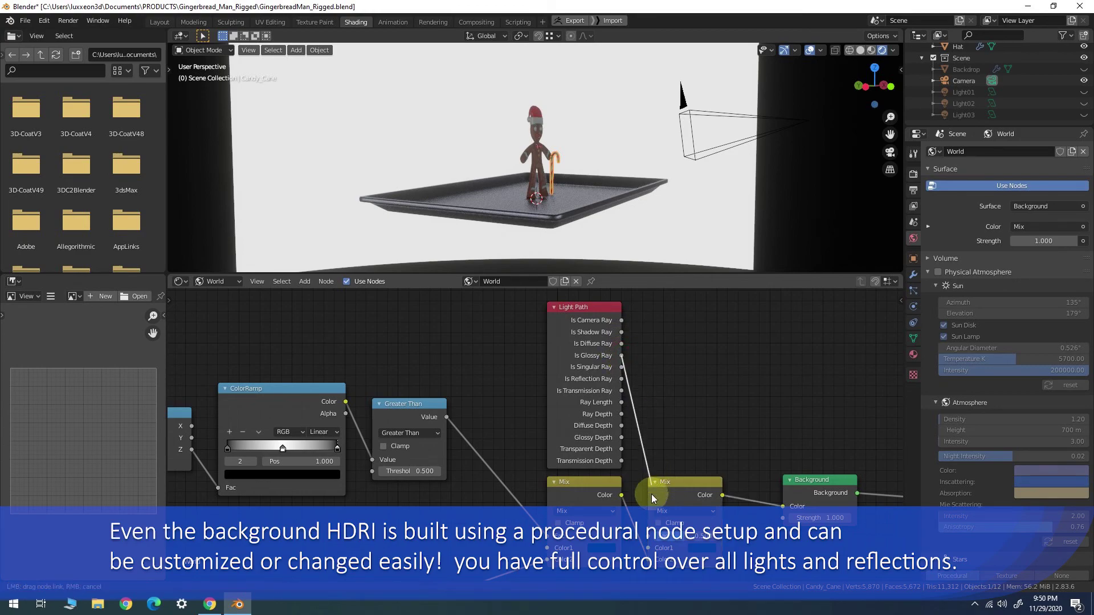
drag(649, 536, 648, 536)
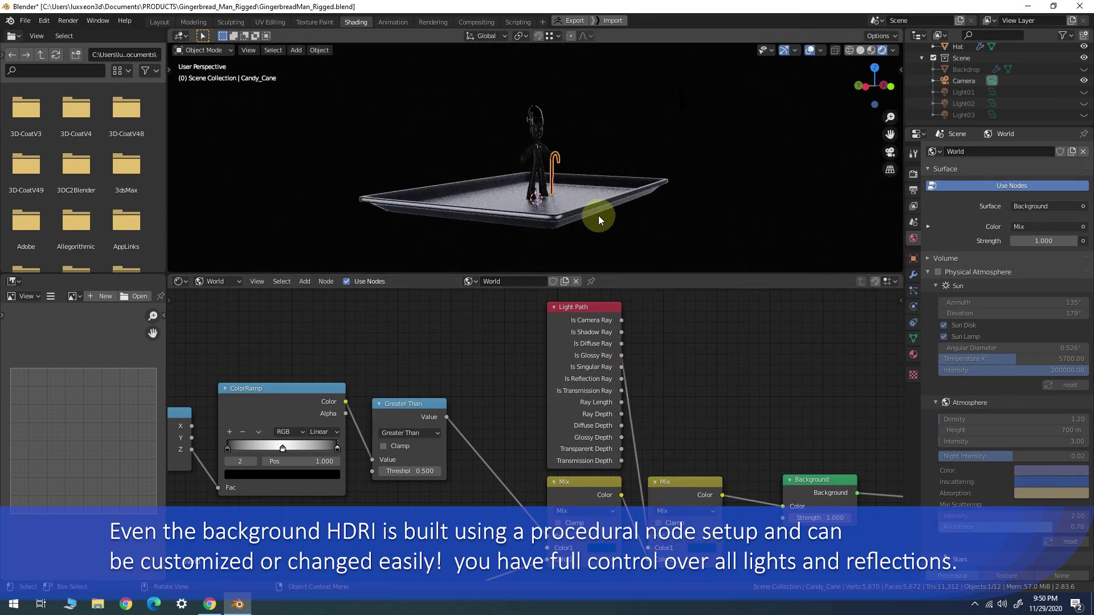
- Make Light01, Light02, Light03 and the Backdrop visible again
click(1083, 91)
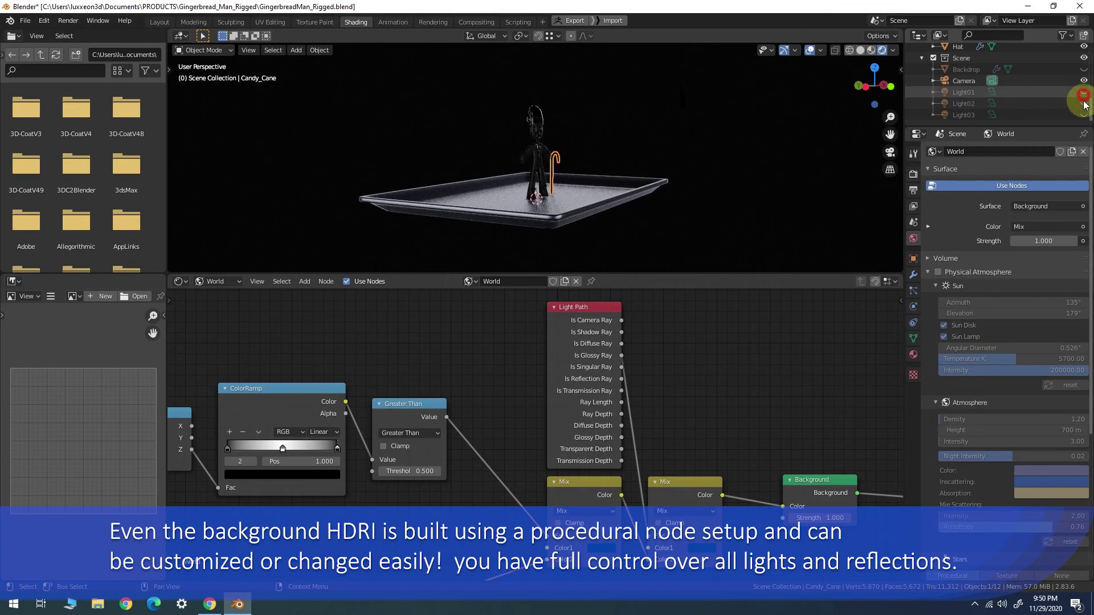
click(1084, 115)
mouse_move(775, 169)
middle_down()
mouse_move(473, 212)
mouse_move(508, 196)
middle_up()
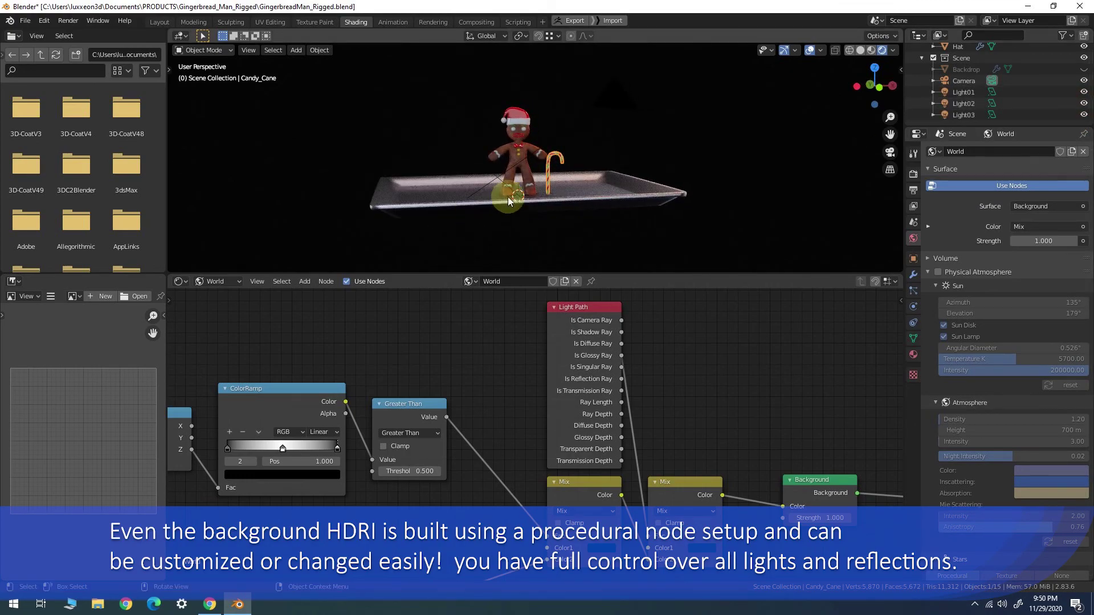
click(1085, 69)
middle_drag(512, 149, 570, 208)
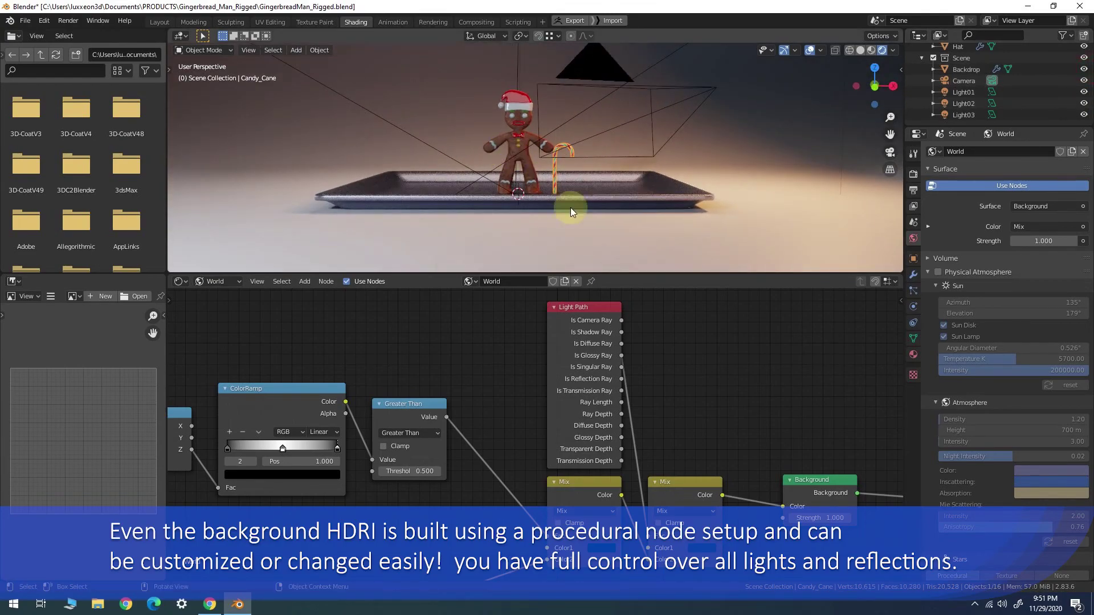
- Set the background Mix node colour's value to a mid-grey of about 0.388
click(706, 549)
click(780, 448)
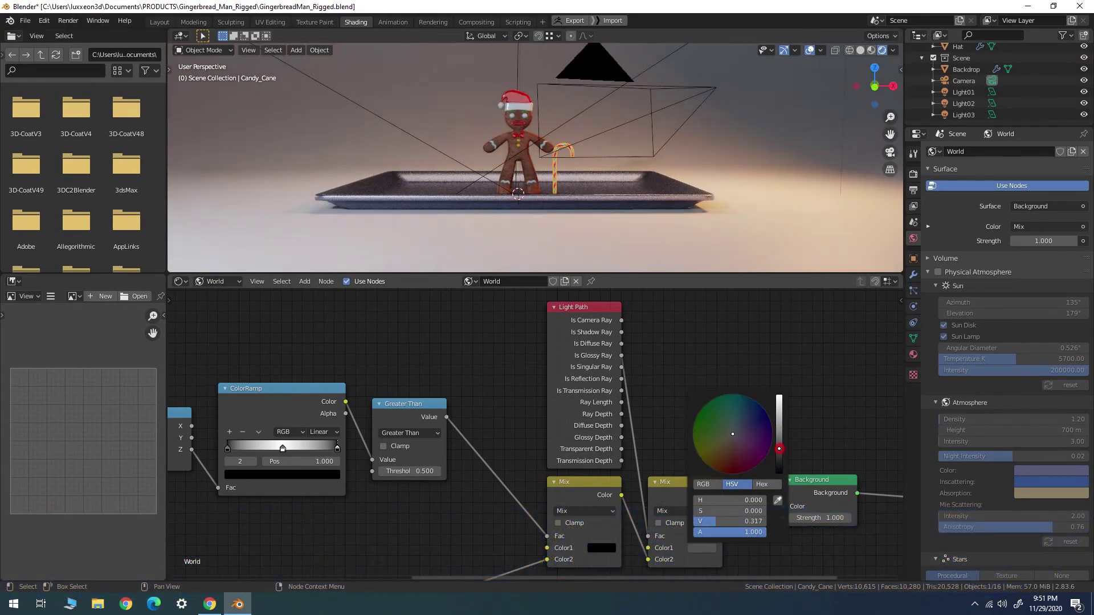
drag(779, 443, 778, 423)
drag(779, 417, 779, 445)
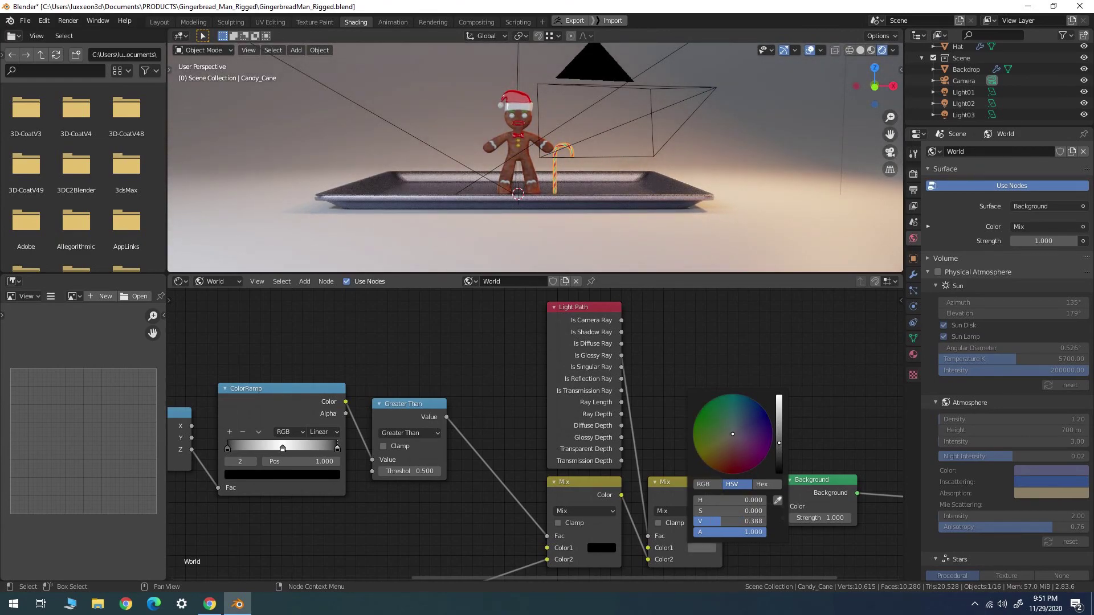
middle_drag(587, 221, 493, 211)
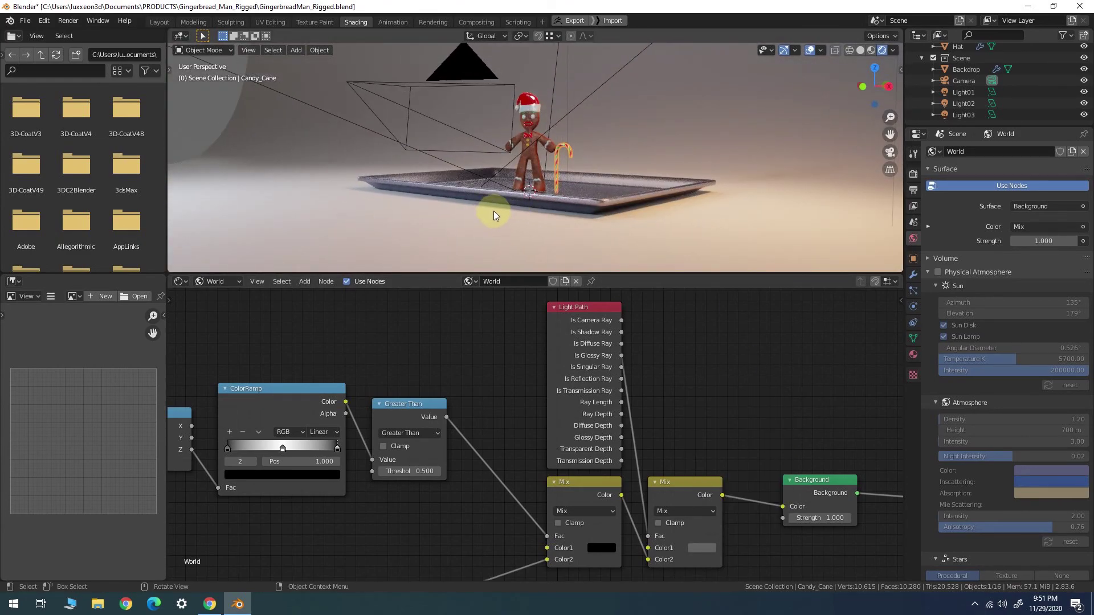
mouse_move(439, 180)
middle_down()
mouse_move(384, 176)
mouse_move(544, 186)
middle_up()
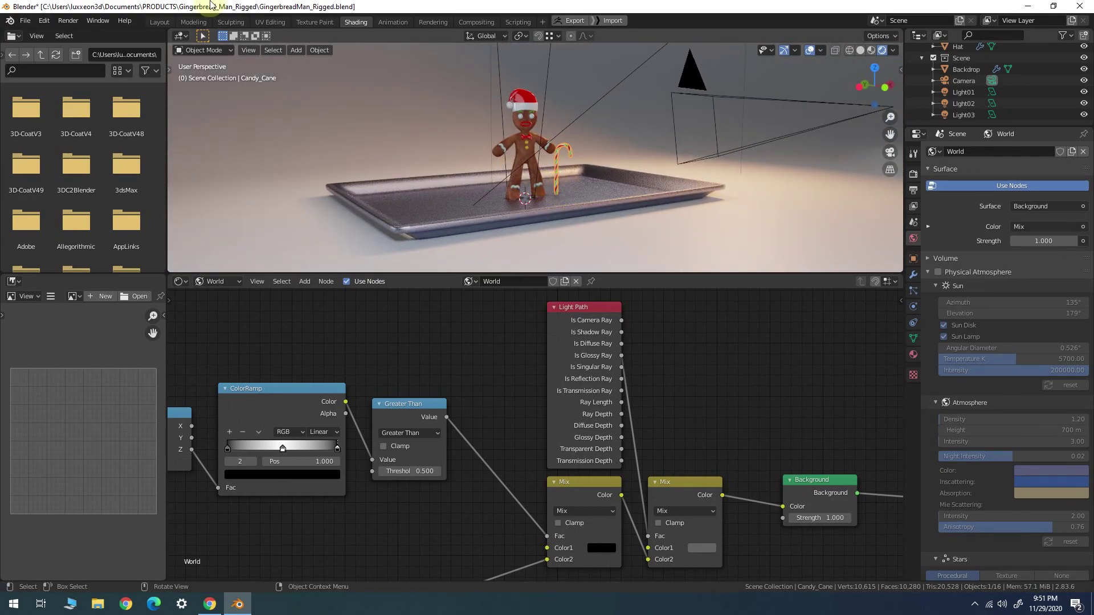
- Switch to the UV Editing workspace and frame the candy cane in the viewport
click(282, 26)
middle_drag(701, 334, 641, 269)
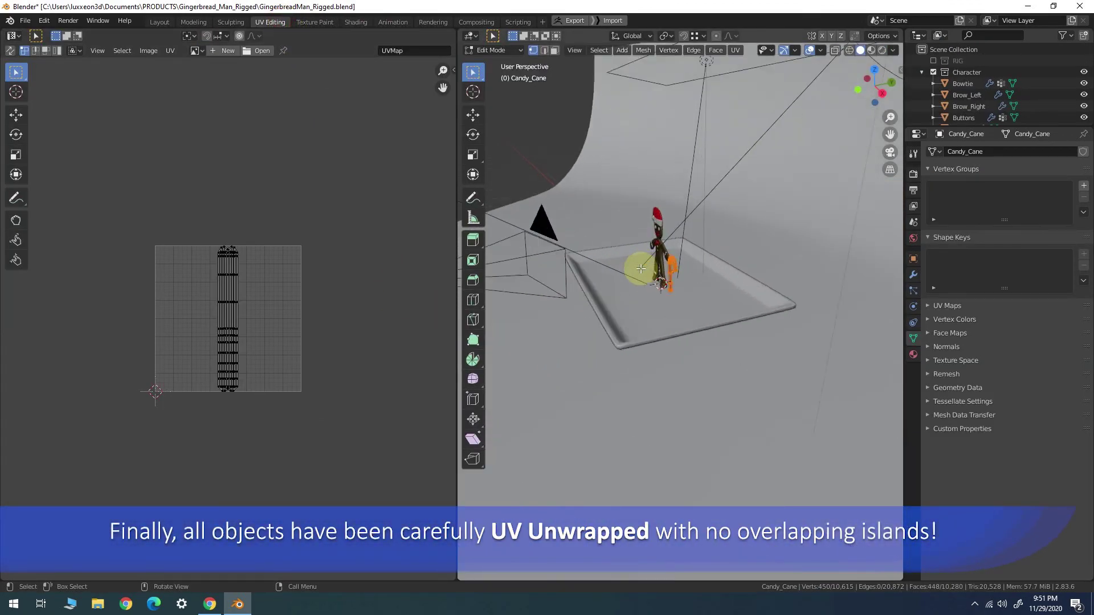
key(KP_Decimal)
middle_drag(740, 273, 817, 260)
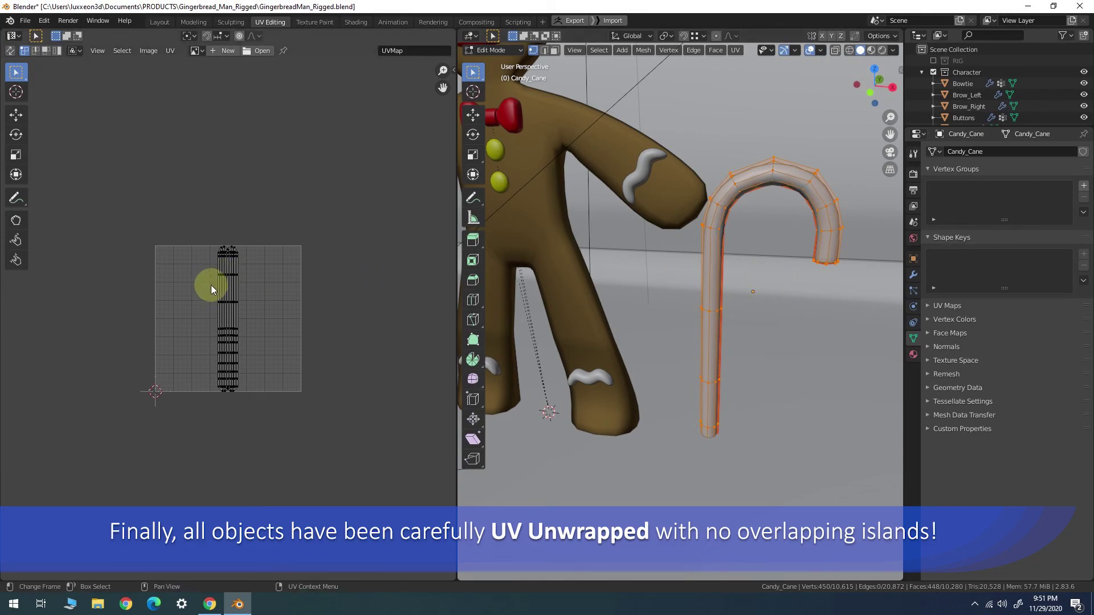
- Select and centre the candy cane's UV island, then deselect it and pick the Character collection
click(226, 319)
scroll(272, 319, up, 4)
middle_drag(217, 309, 295, 302)
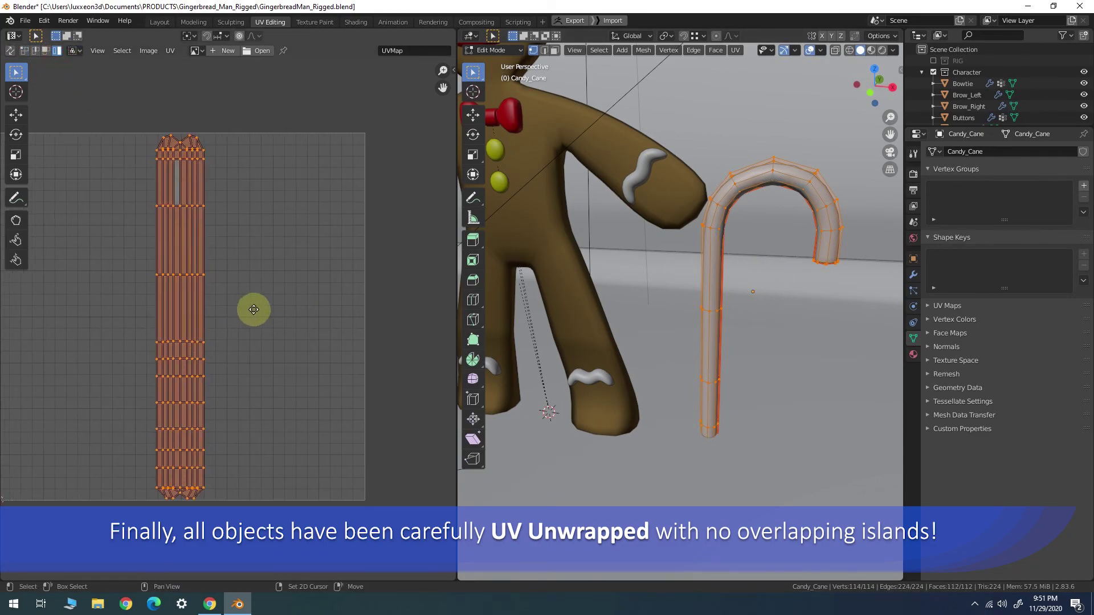
click(599, 162)
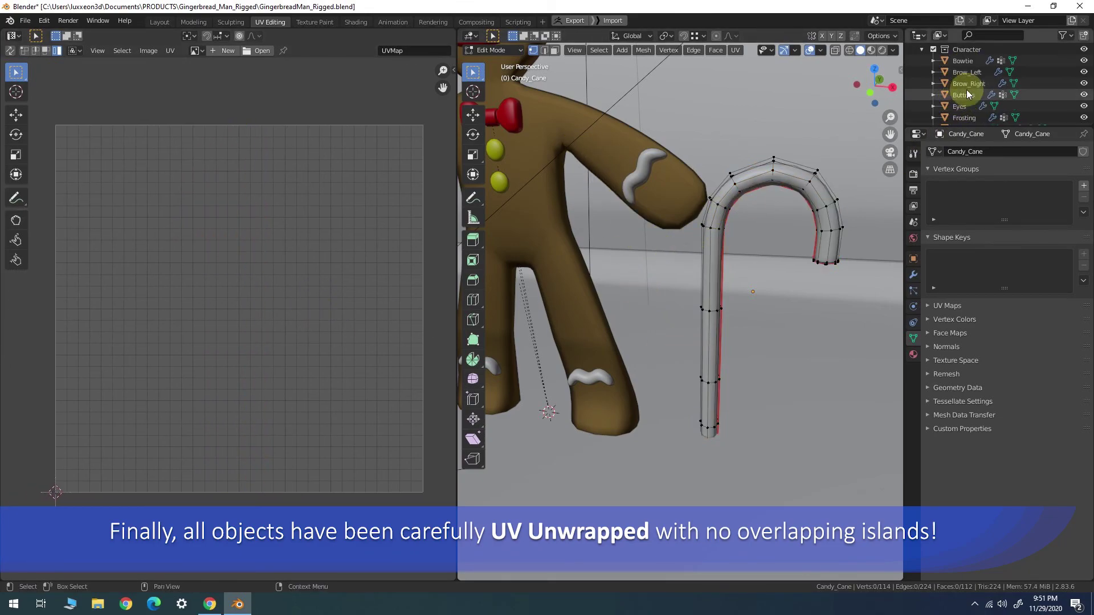
scroll(966, 66, down, 2)
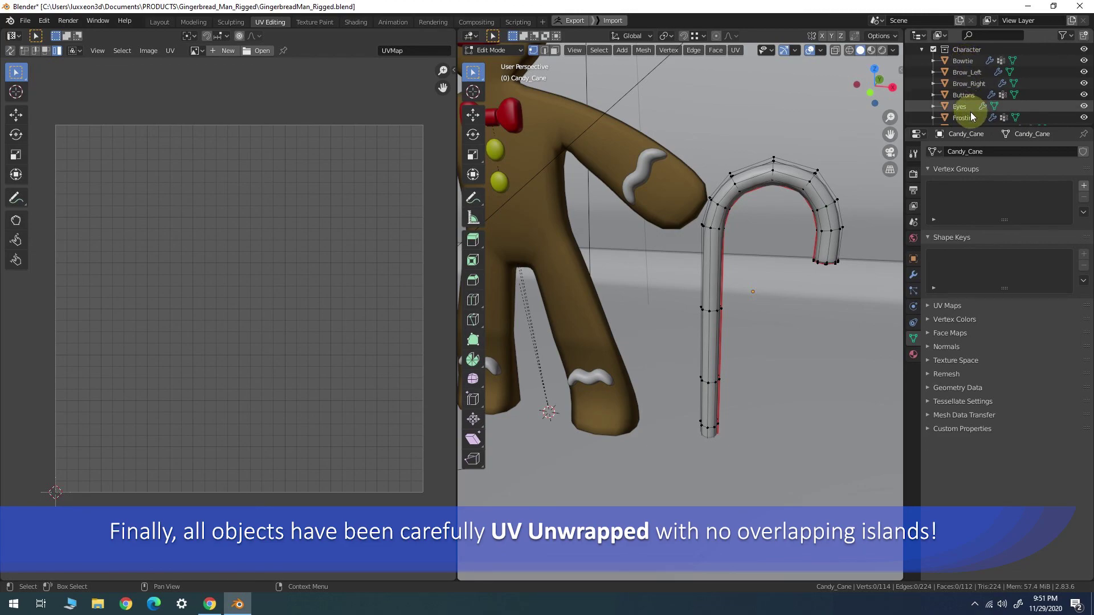
click(963, 50)
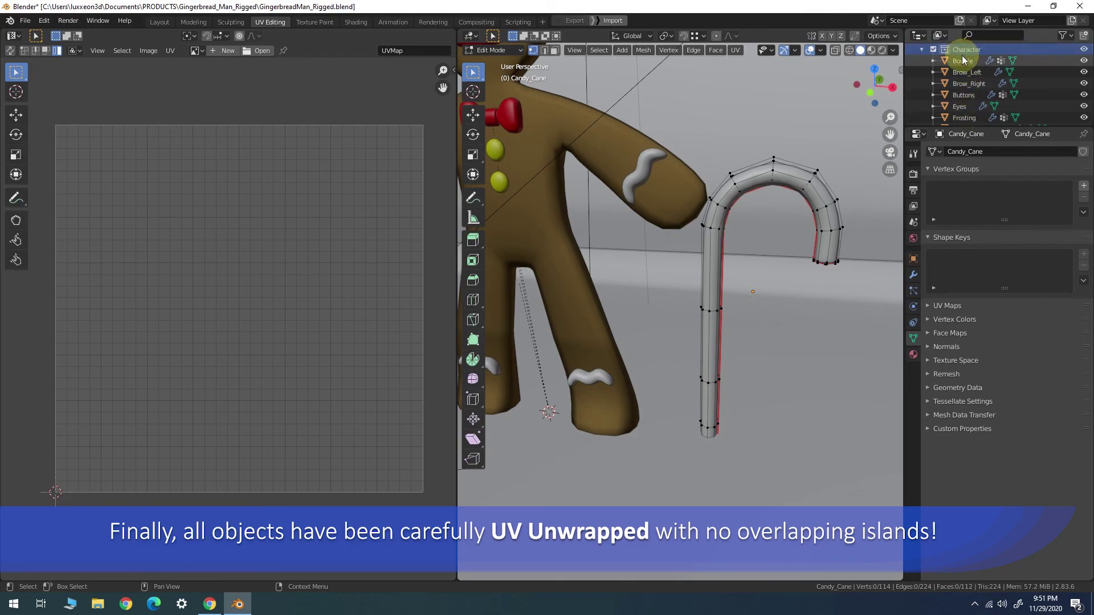
- Select all Character collection objects via Select Objects and enter Edit Mode on them together
key(Tab)
click(664, 188)
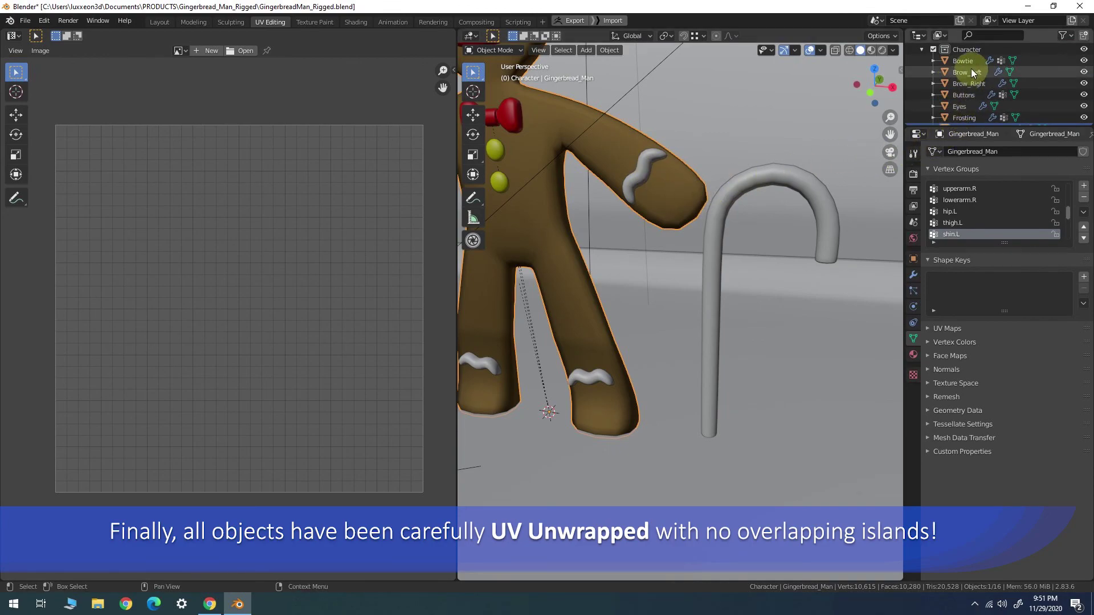
right_click(965, 52)
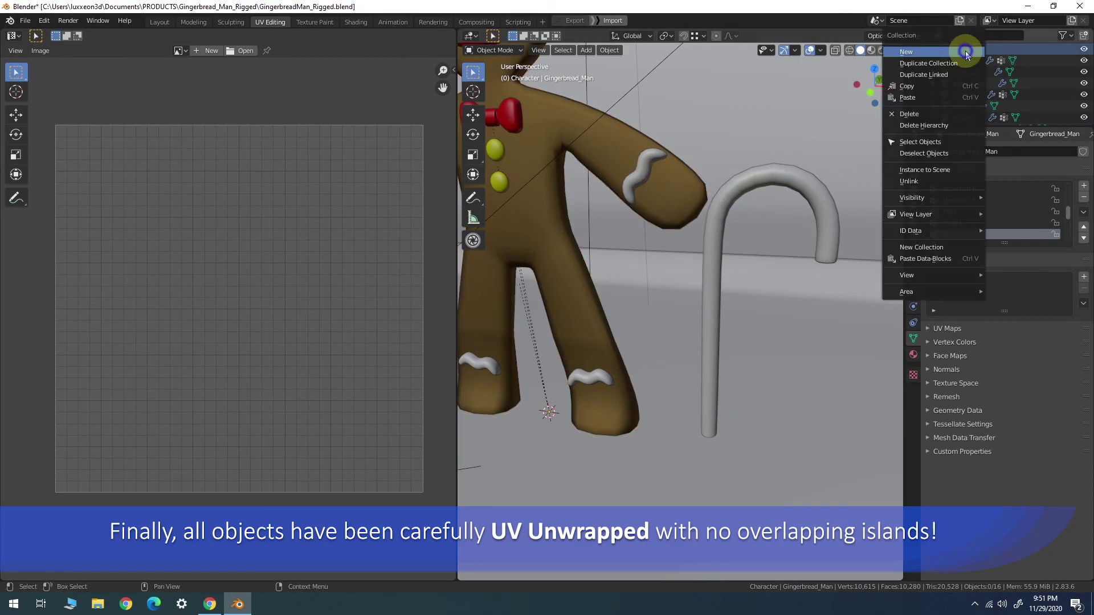
click(935, 142)
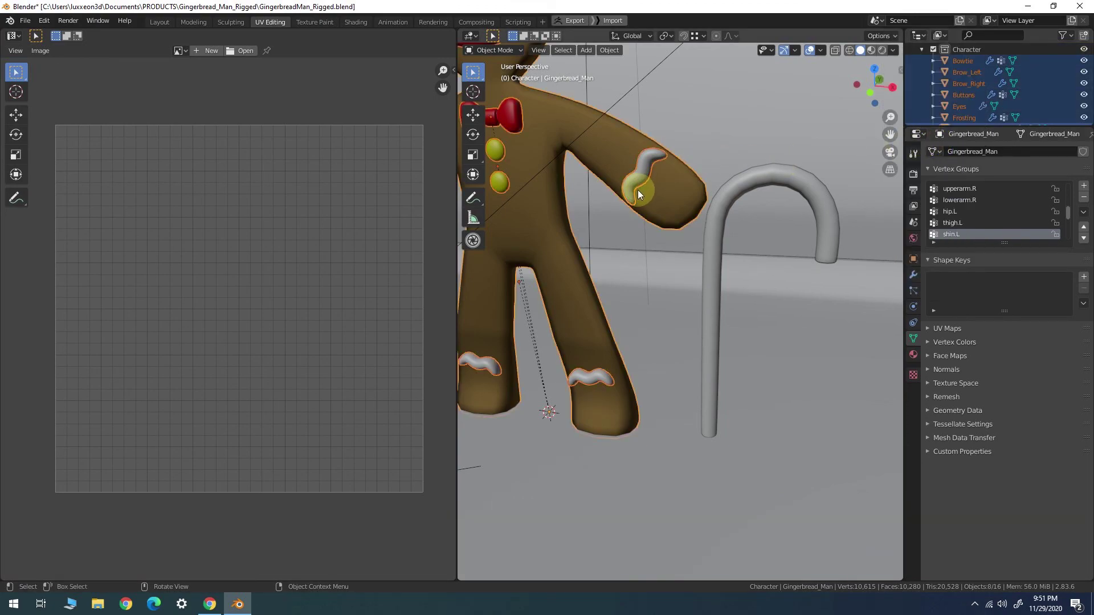
key(Tab)
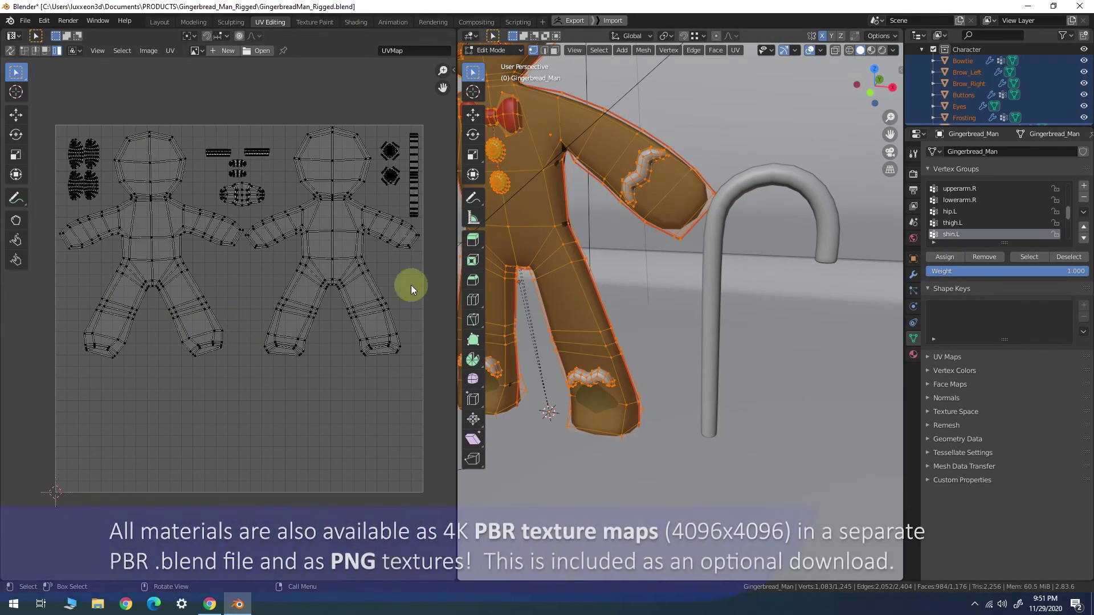
- Select the gingerbread man's left, right and middle UV islands in turn
click(312, 236)
click(191, 226)
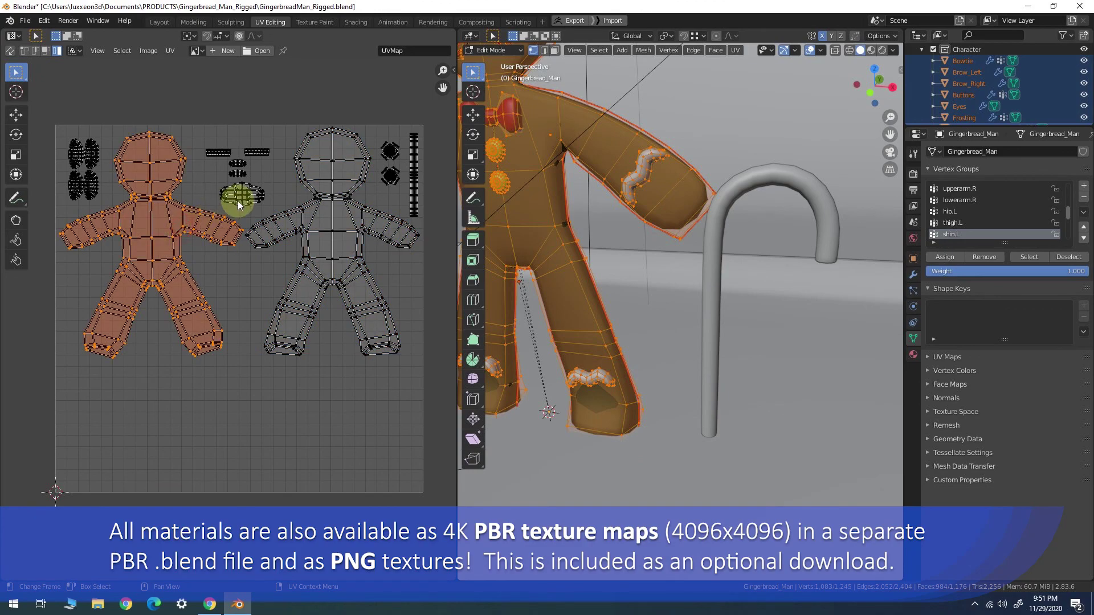
click(239, 178)
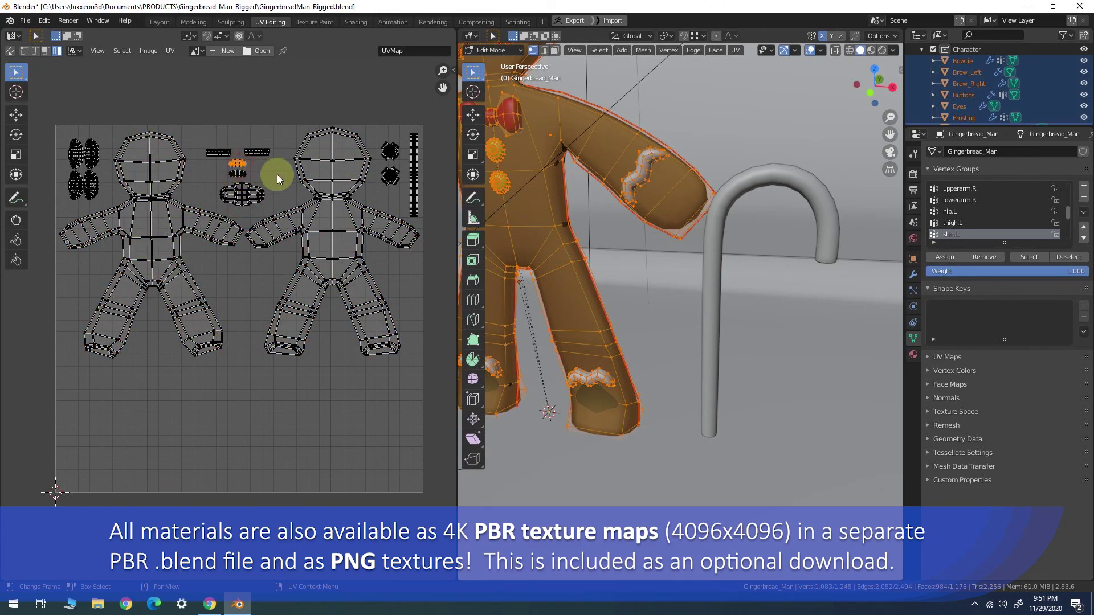
click(251, 304)
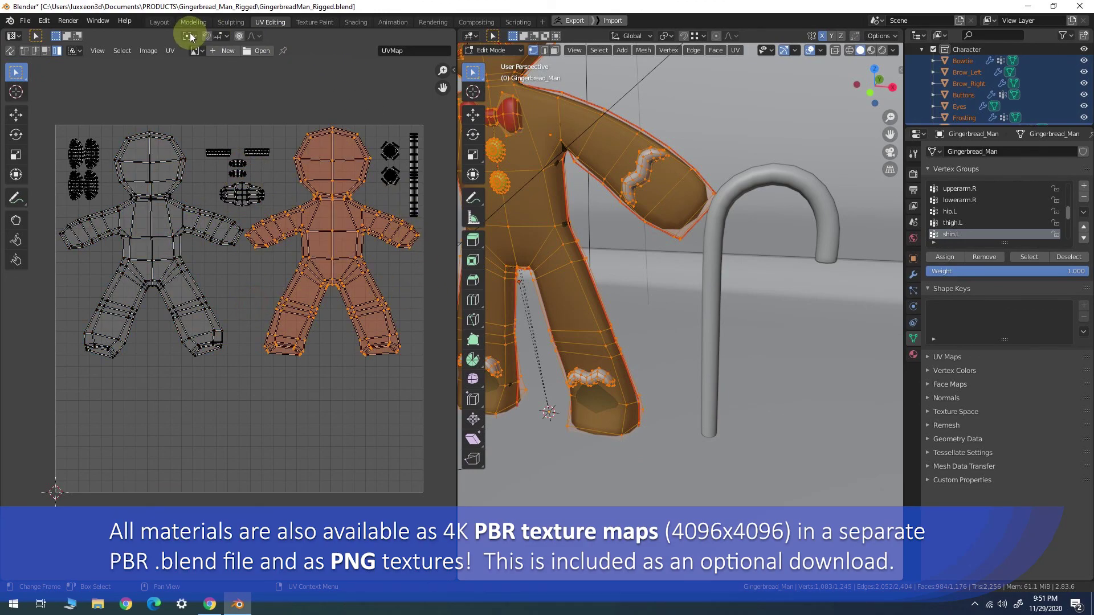
- Preview the gingerbread man in Rendered shading and return to the Layout workspace
click(882, 51)
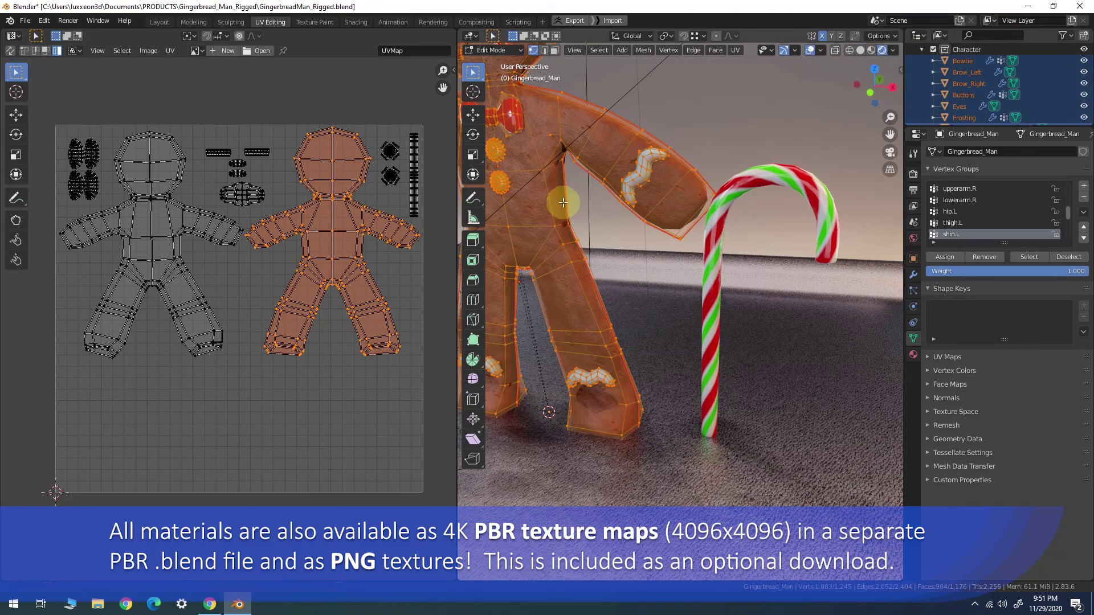
middle_drag(666, 262, 633, 256)
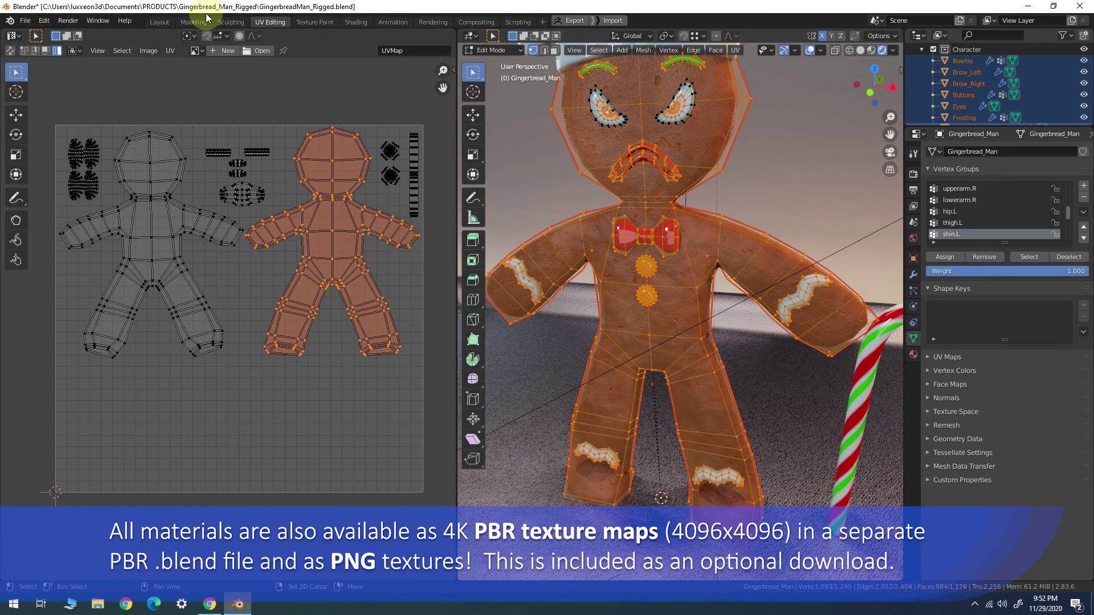
click(163, 25)
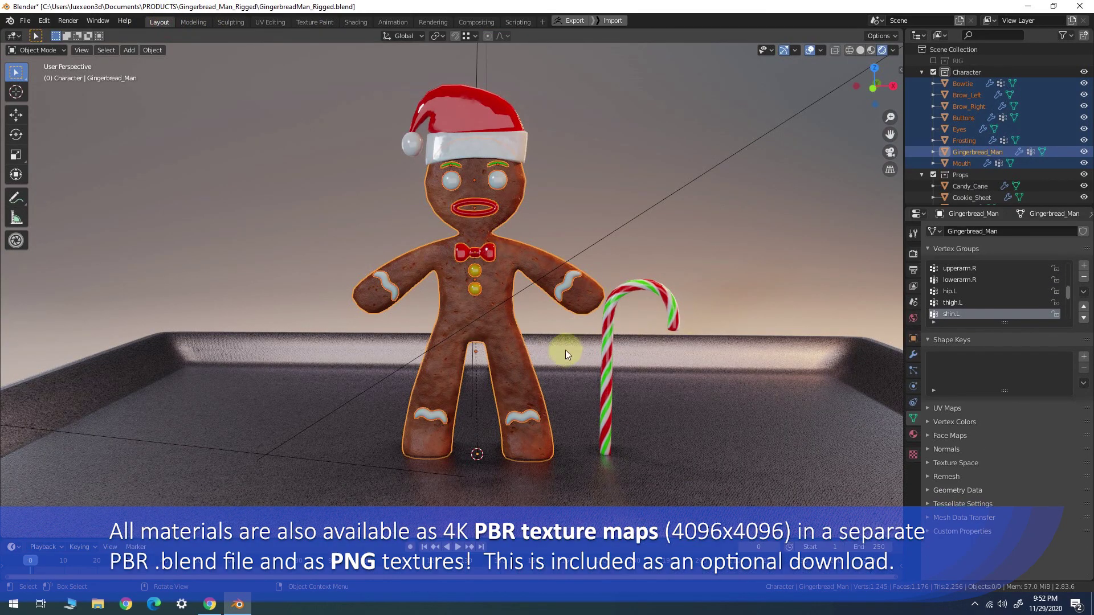
mouse_move(566, 352)
middle_down()
mouse_move(648, 354)
mouse_move(493, 348)
middle_up()
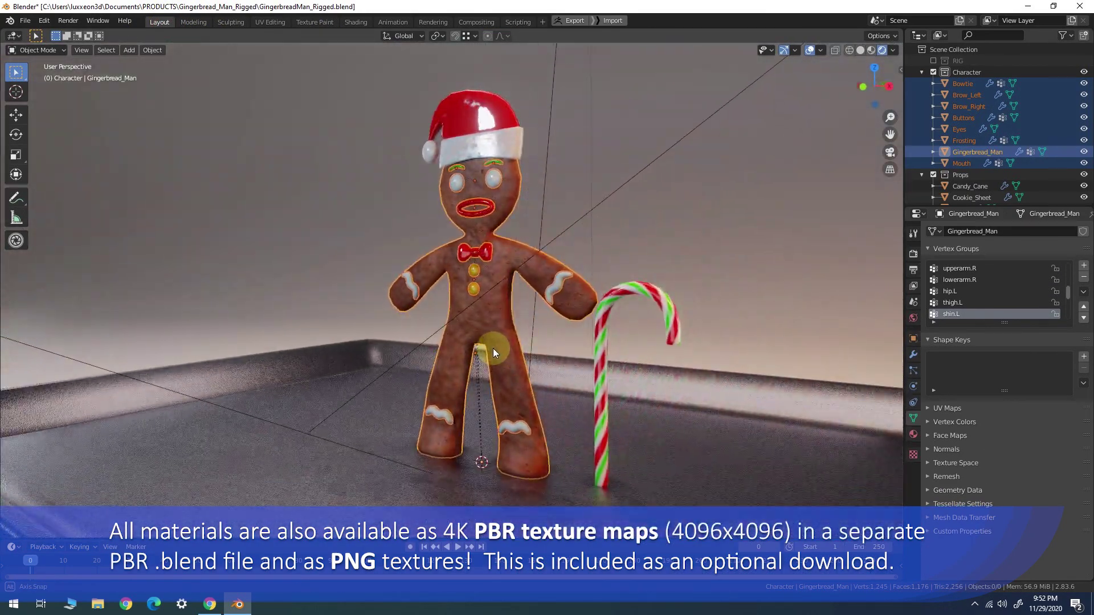
scroll(481, 152, up, 2)
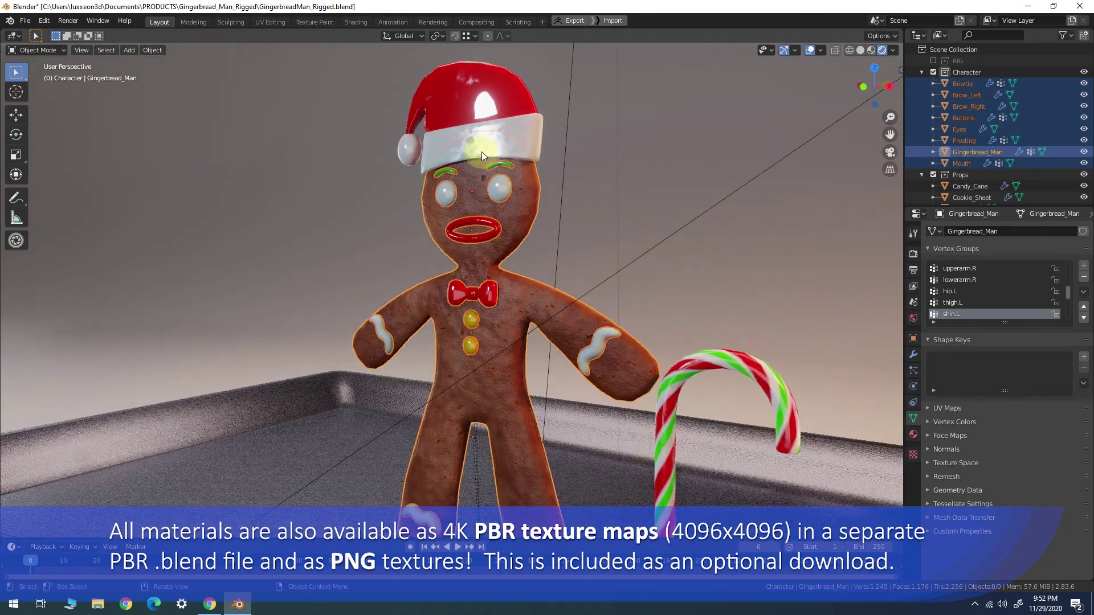
mouse_move(481, 151)
middle_down()
mouse_move(503, 146)
mouse_move(485, 203)
mouse_move(512, 224)
mouse_move(600, 226)
mouse_move(528, 218)
middle_up()
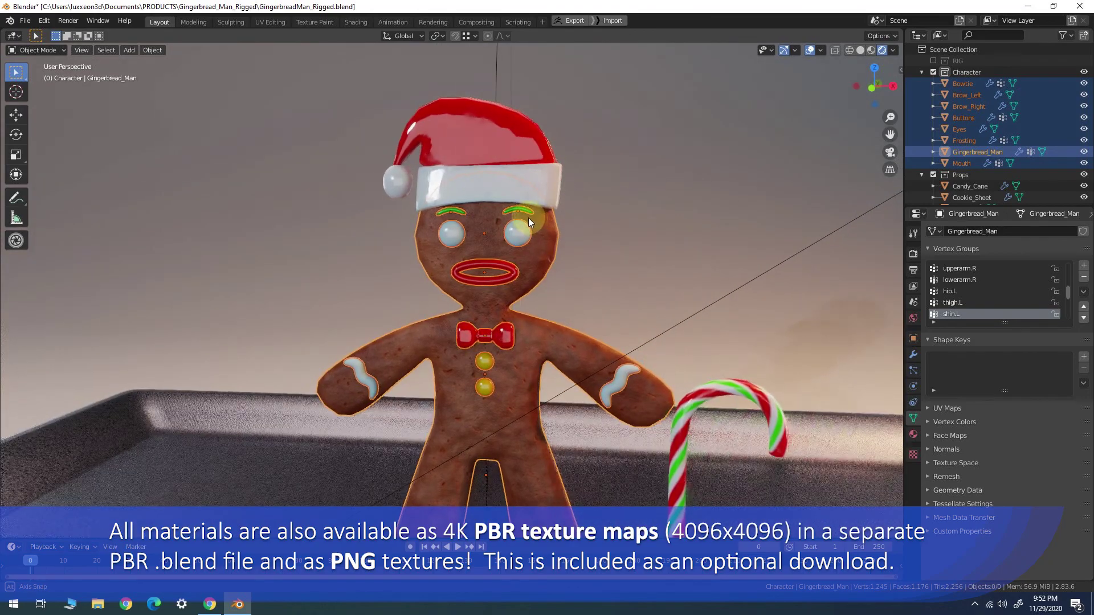
shift+middle_drag(631, 388, 603, 331)
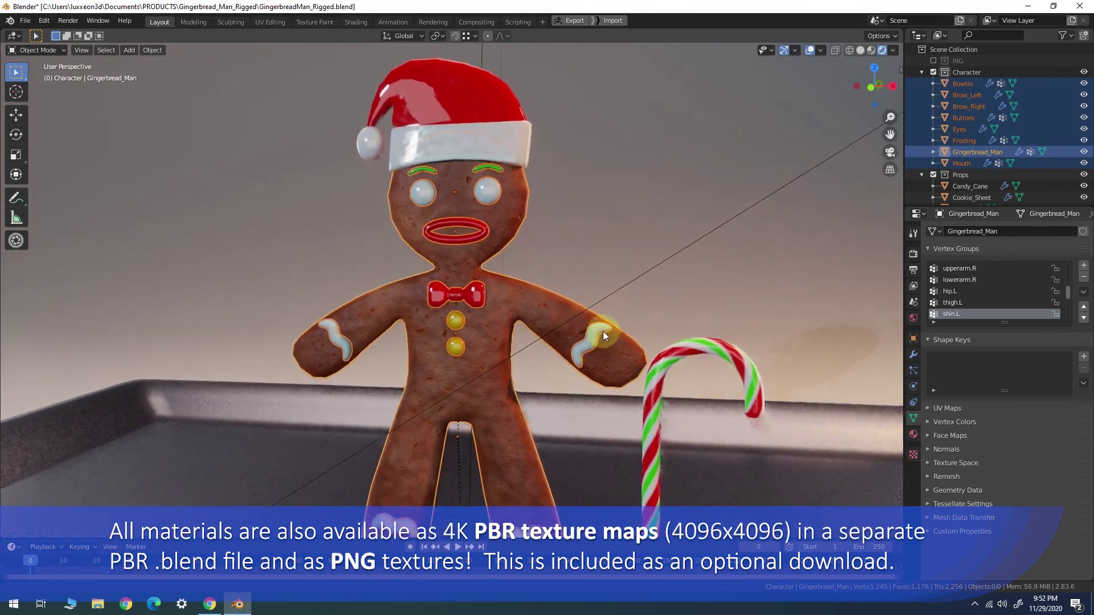
scroll(597, 301, down, 1)
scroll(593, 312, down, 1)
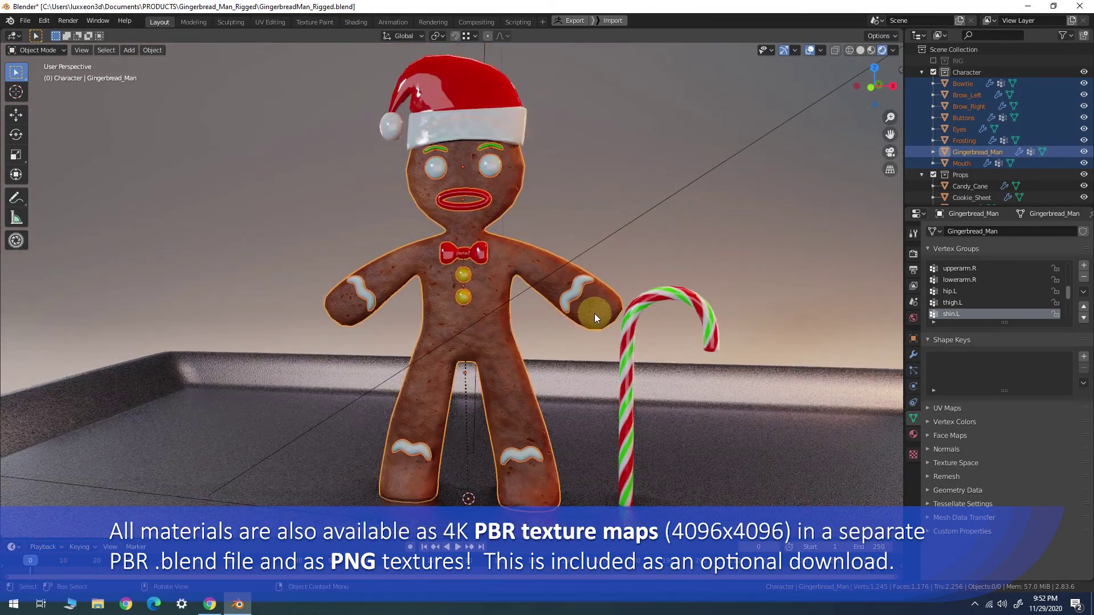